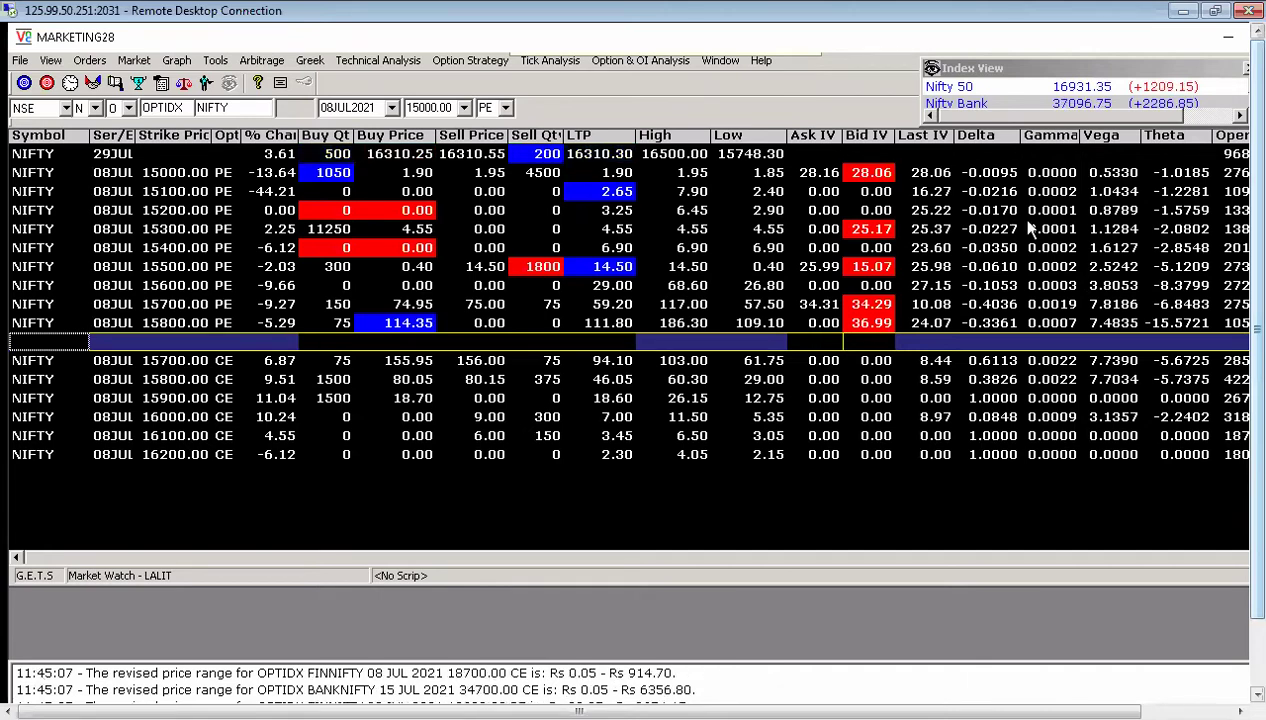
In BEST Trader, copy the NIFTY 15Jul2021 15200 PE and 14800 PE market watch rows as Excel links using selected items only.
{"action": "mouse_move", "coordinate": [757, 40]}
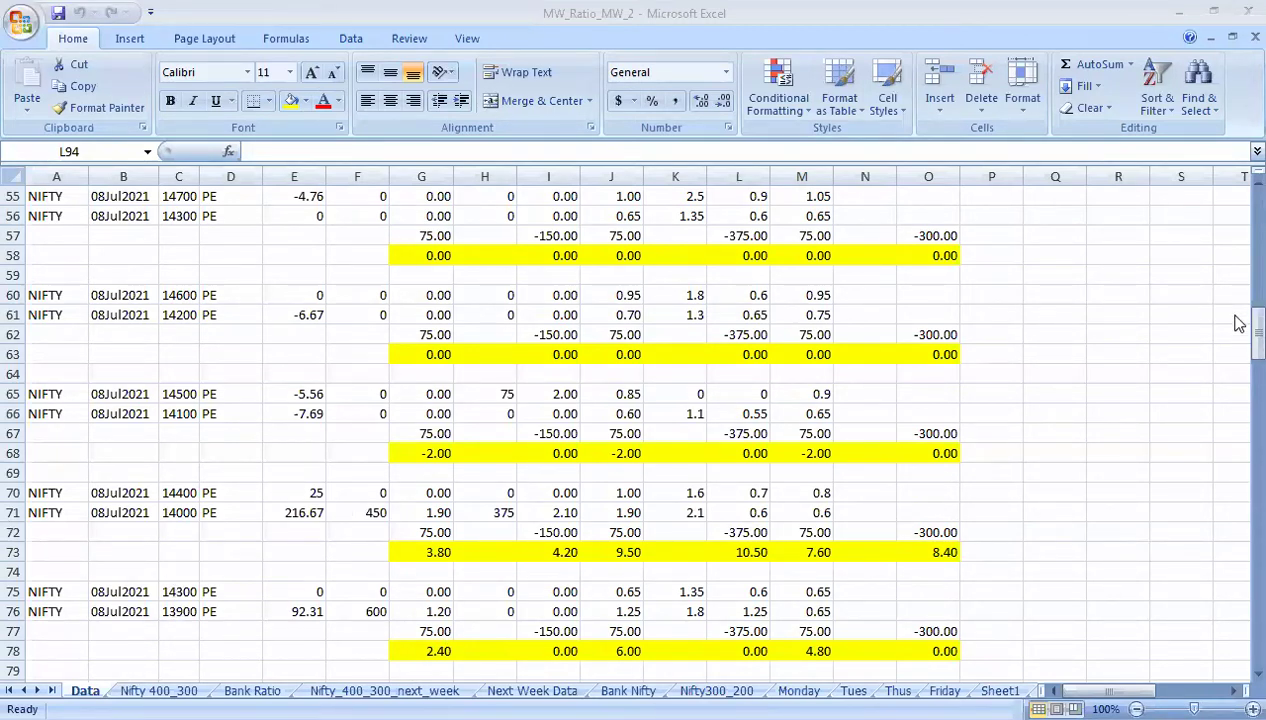
{"action": "left_click_drag", "start_coordinate": [1236, 345], "coordinate": [1040, 209]}
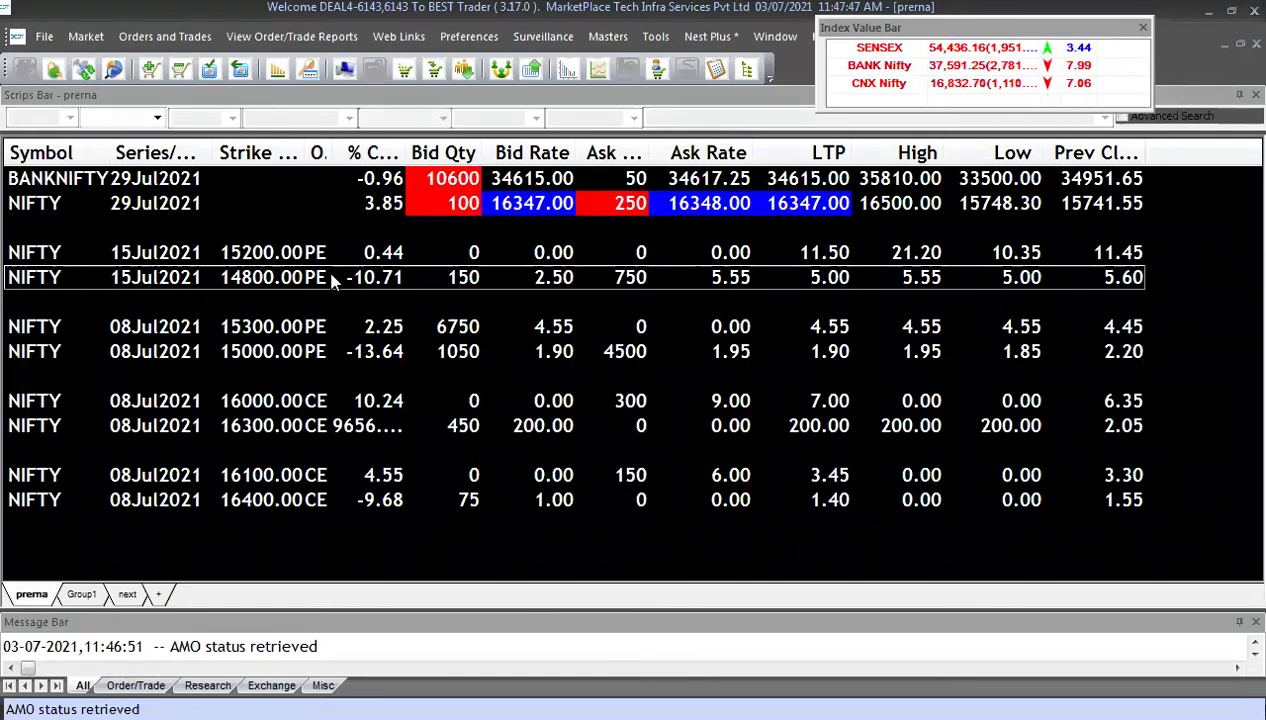
{"action": "left_click", "coordinate": [325, 264]}
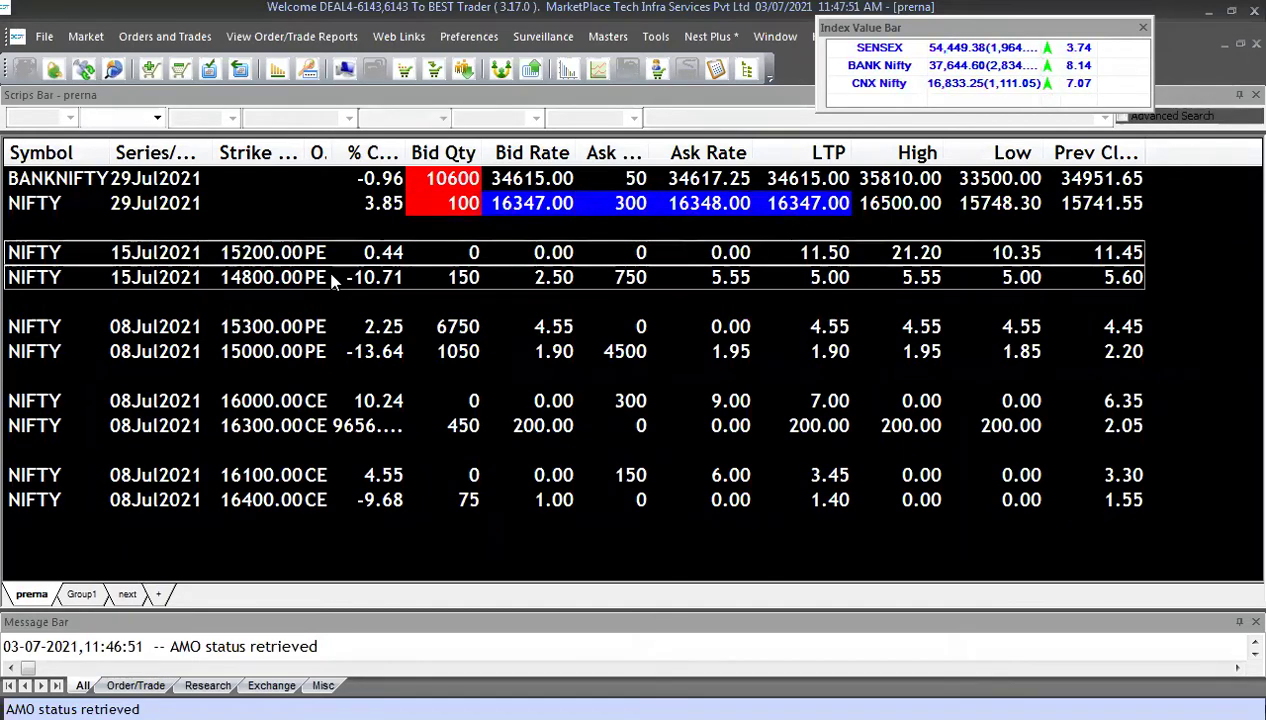
{"action": "right_click", "coordinate": [308, 257]}
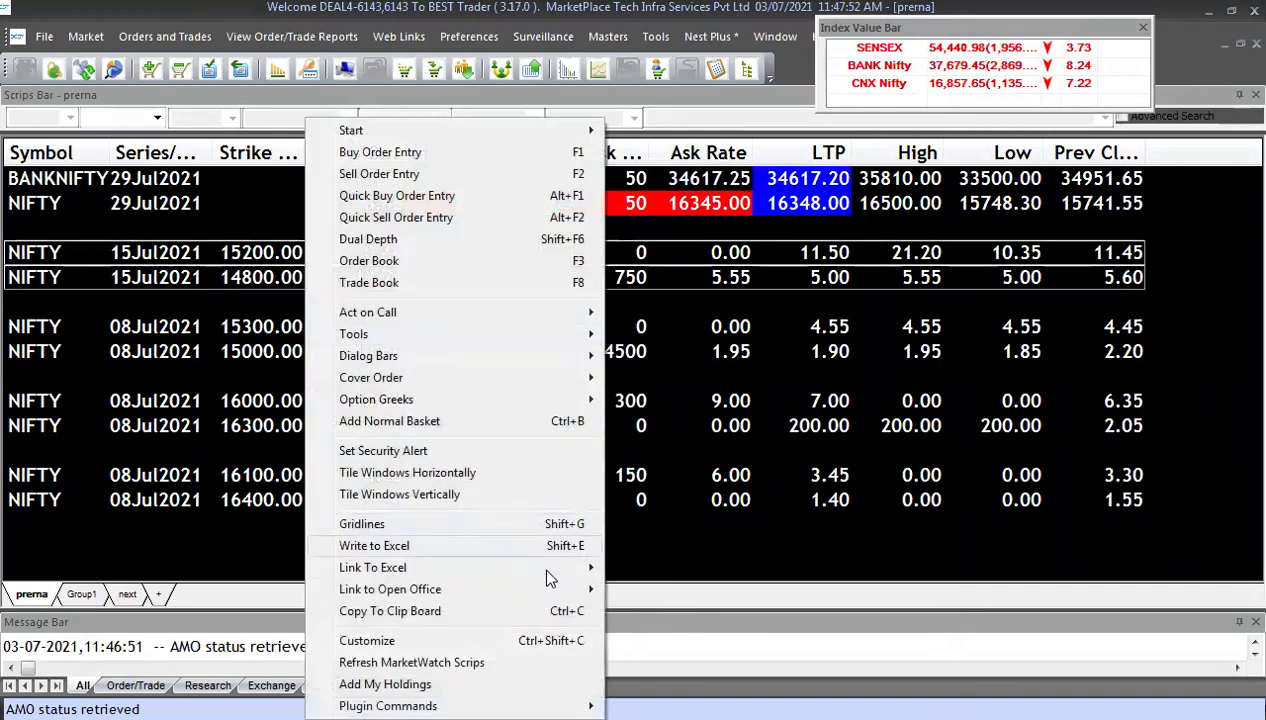
{"action": "mouse_move", "coordinate": [575, 572]}
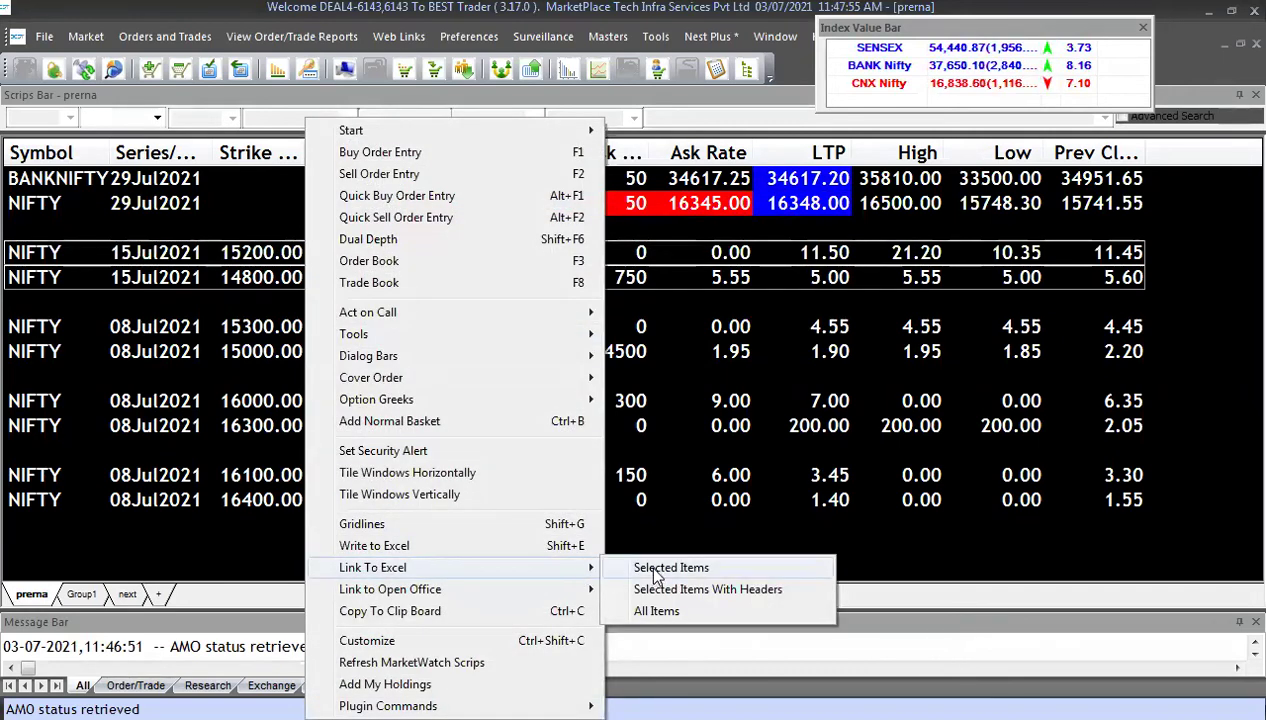
{"action": "left_click", "coordinate": [620, 568]}
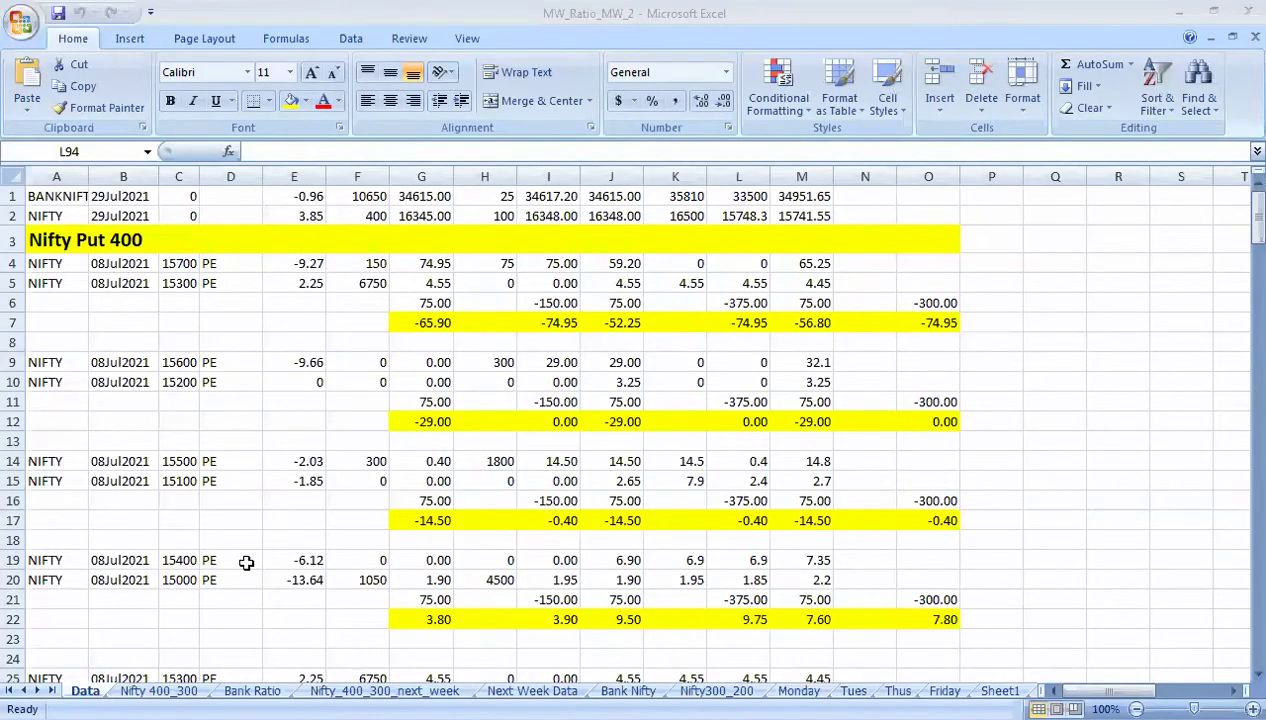
Switch to the MW_Ratio_MW_2 workbook in Excel and paste the linked option rows at A225 of the Data sheet.
{"action": "scroll", "coordinate": [1051, 311], "scroll_direction": "down", "scroll_amount": 5}
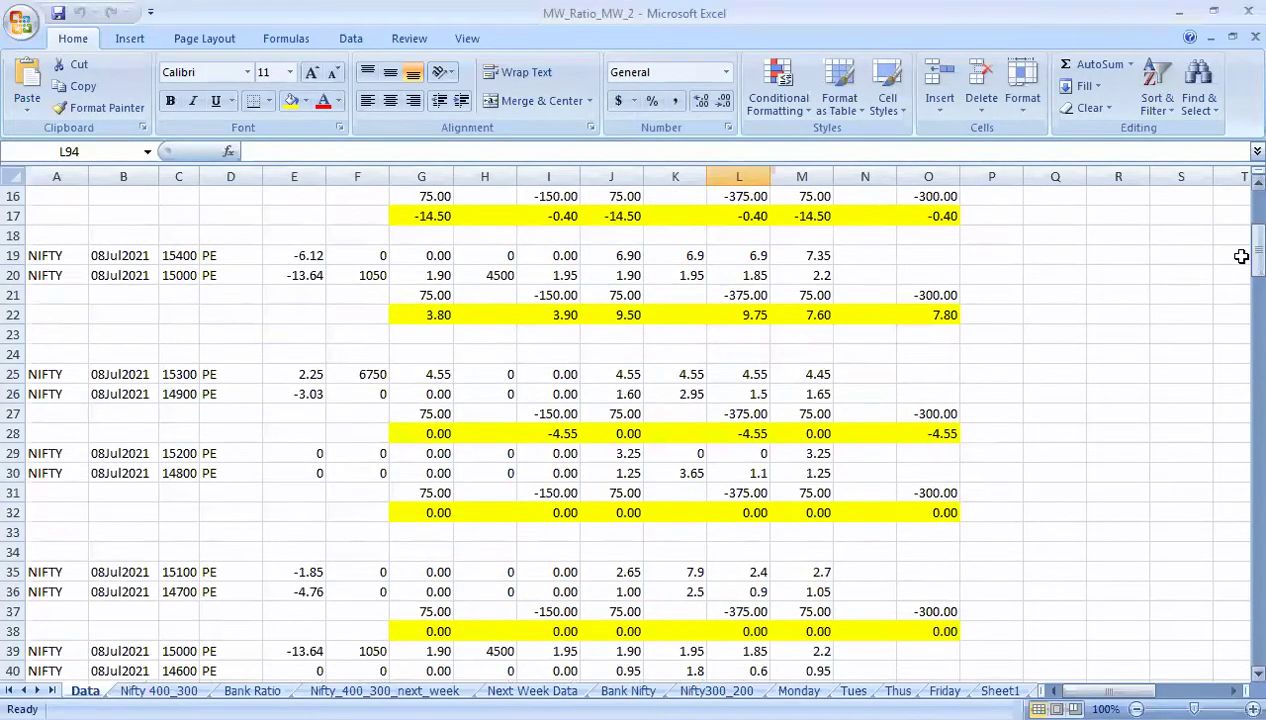
{"action": "left_click_drag", "start_coordinate": [1257, 258], "coordinate": [107, 350]}
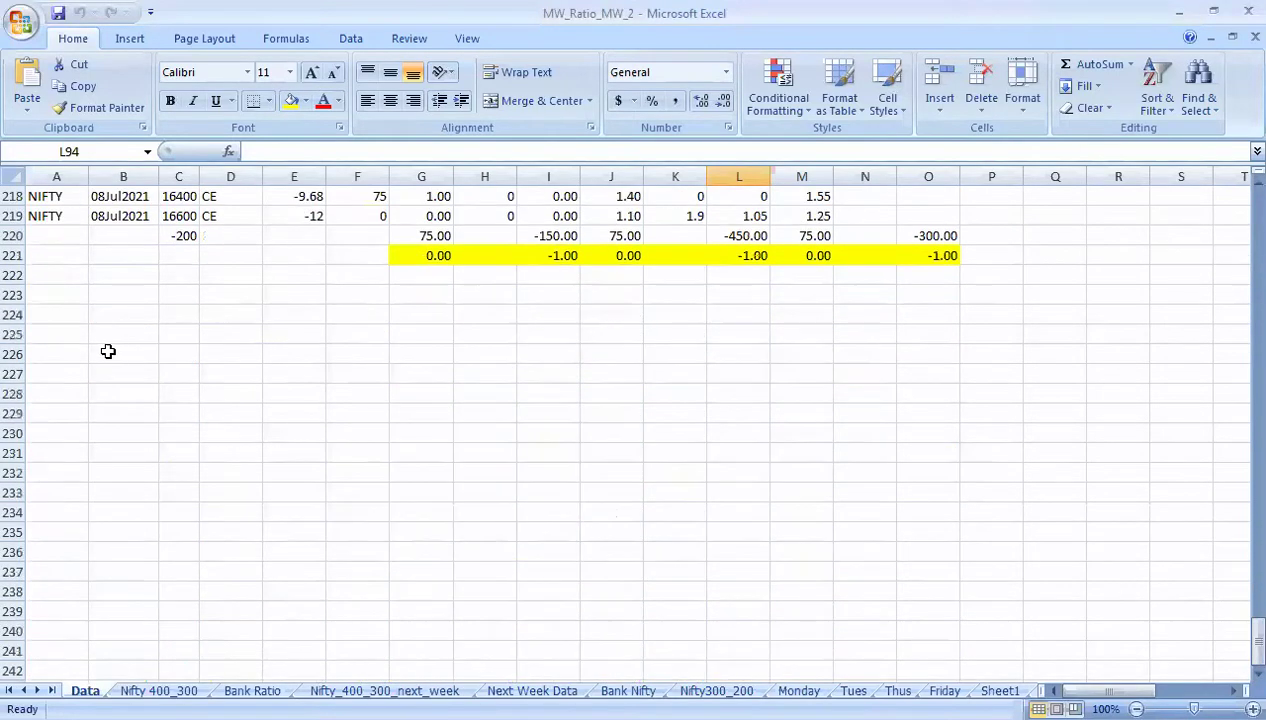
{"action": "left_click", "coordinate": [52, 335]}
{"action": "key", "text": "ctrl+v"}
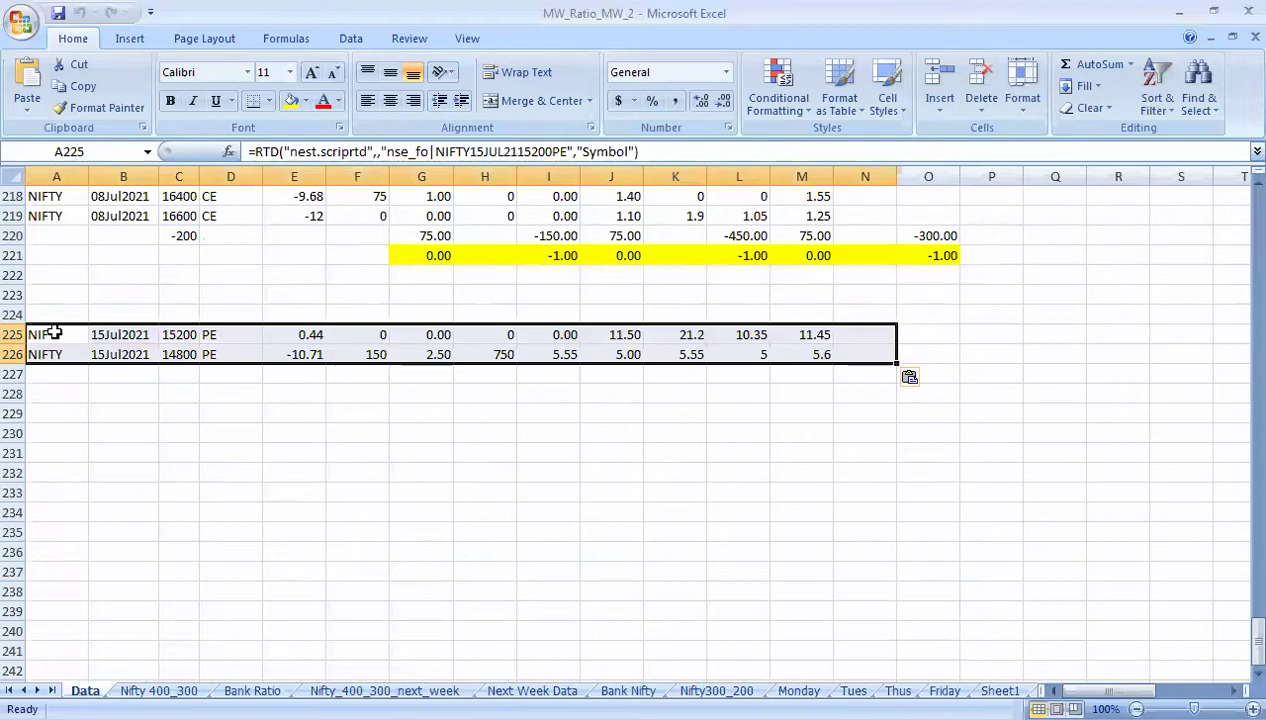
Examine the ratio formula in G221, below the last 08Jul2021 call pair.
{"action": "left_click", "coordinate": [486, 388]}
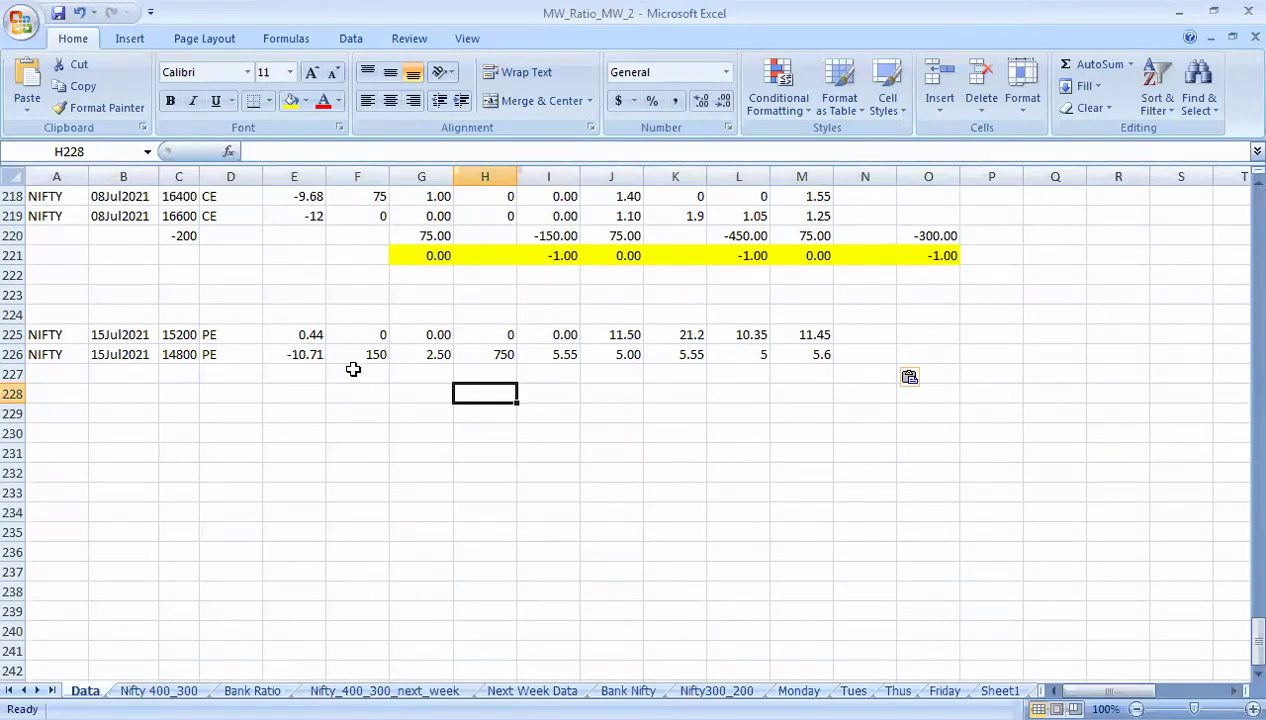
{"action": "left_click", "coordinate": [428, 370]}
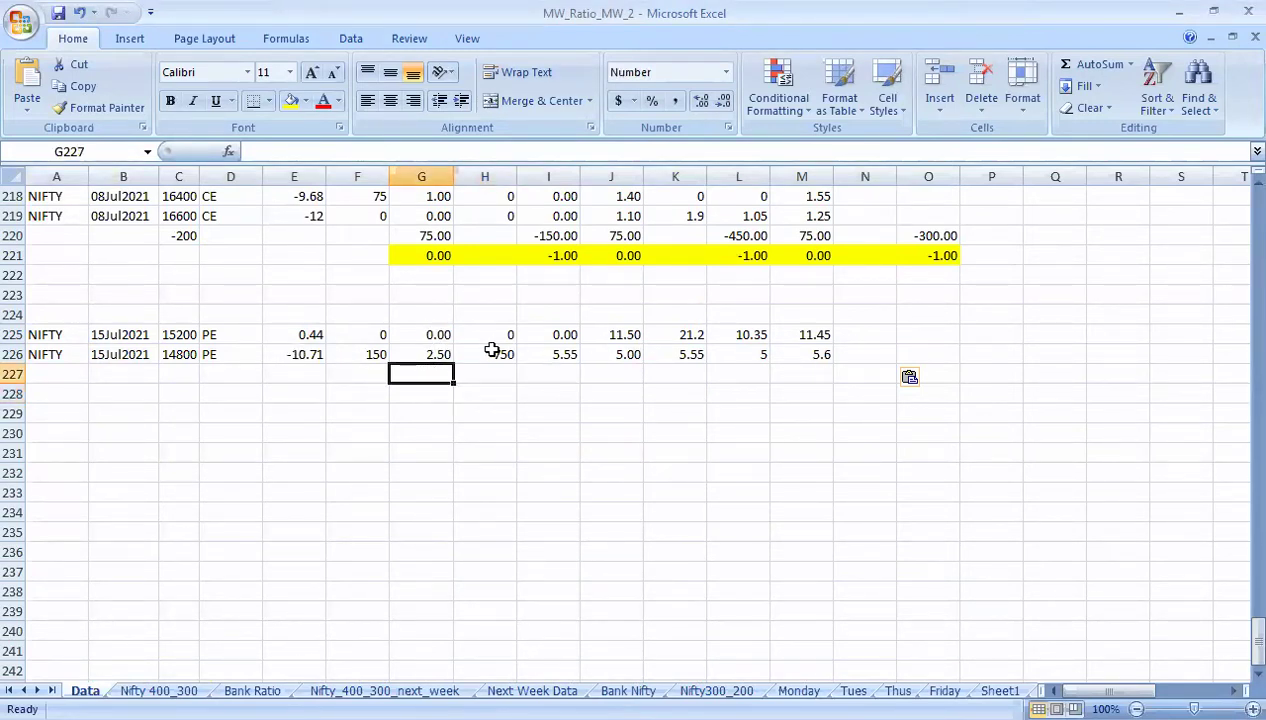
{"action": "key", "text": "Up"}
{"action": "key", "text": "Up"}
{"action": "key", "text": "Up"}
{"action": "key", "text": "Up"}
{"action": "key", "text": "Up"}
{"action": "key", "text": "Up"}
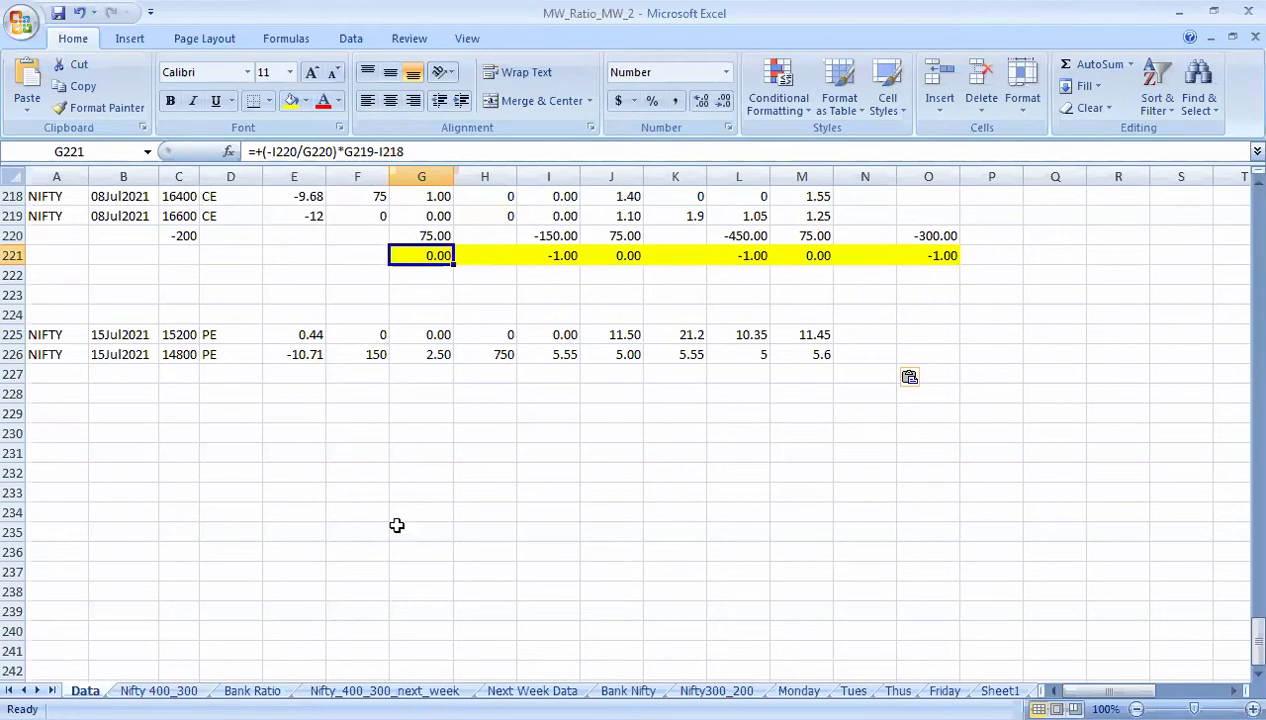
Enter 15700 in cell R6, beside the Nifty Put 400 section.
{"action": "scroll", "coordinate": [379, 512], "scroll_direction": "up", "scroll_amount": 2}
{"action": "scroll", "coordinate": [313, 458], "scroll_direction": "up", "scroll_amount": 5}
{"action": "scroll", "coordinate": [313, 458], "scroll_direction": "up", "scroll_amount": 20}
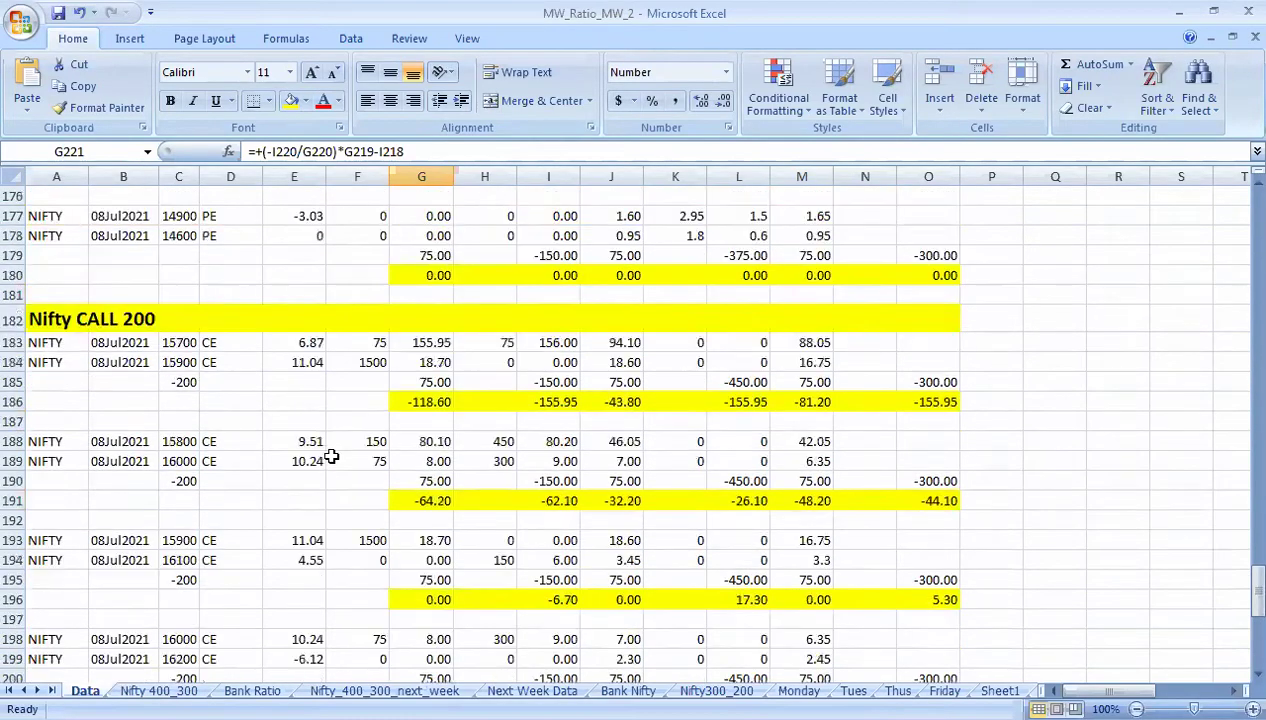
{"action": "scroll", "coordinate": [389, 456], "scroll_direction": "up", "scroll_amount": 20}
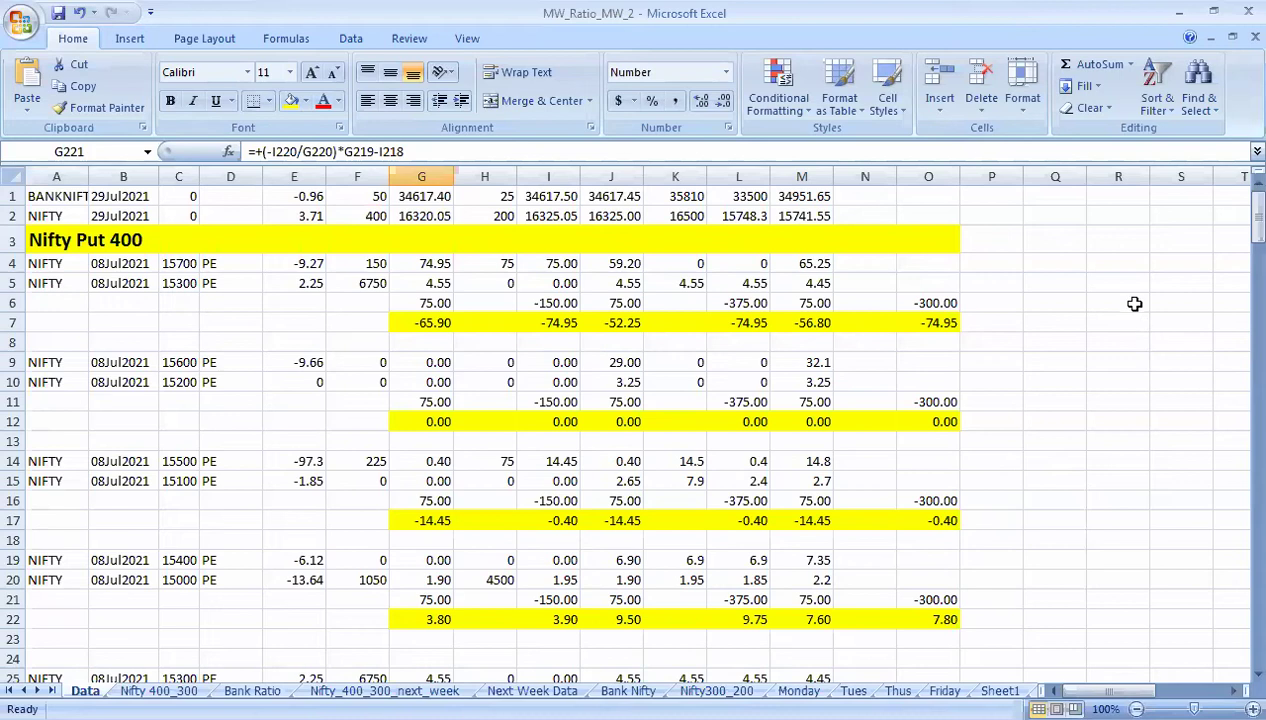
{"action": "left_click", "coordinate": [1134, 302]}
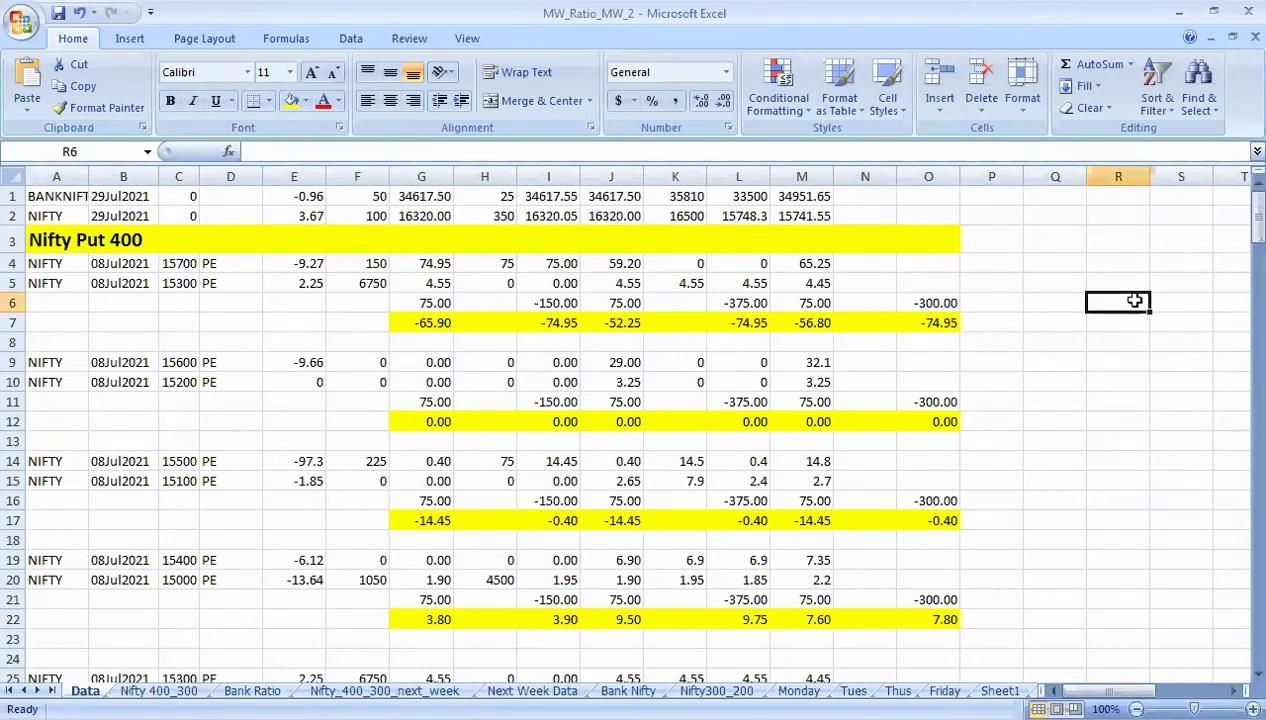
{"action": "type", "text": "15700"}
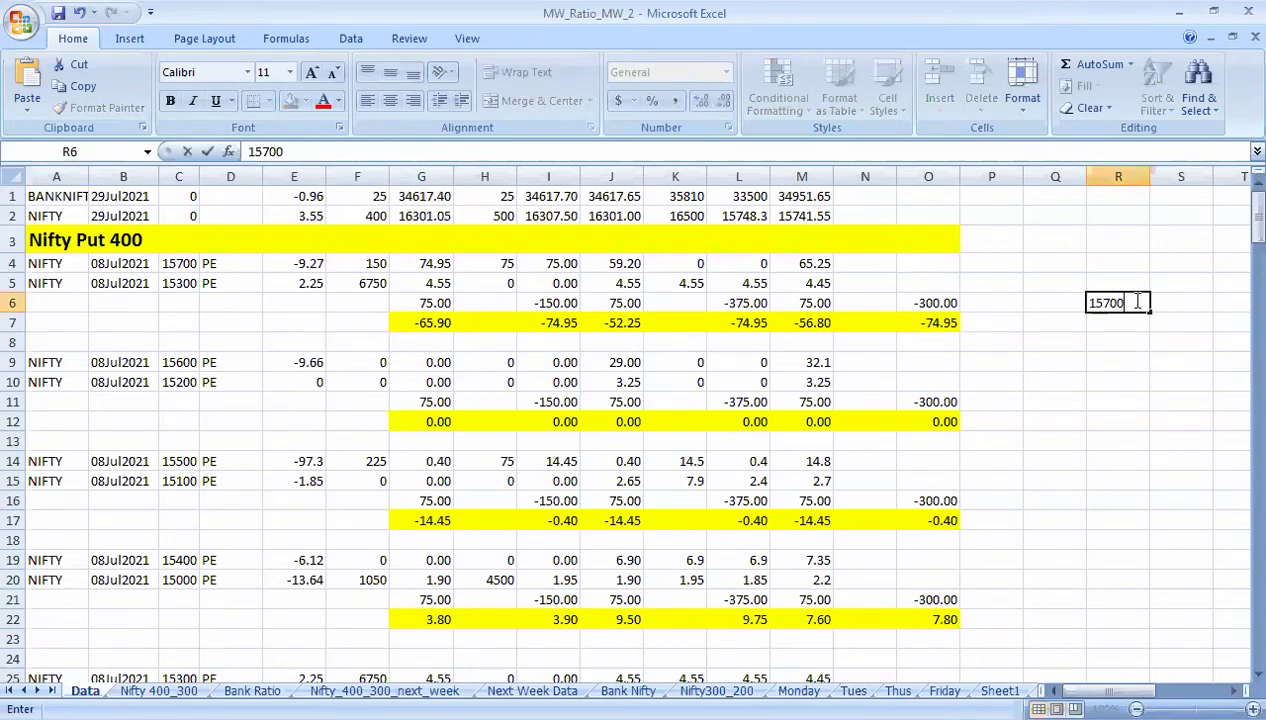
{"action": "key", "text": "Return"}
{"action": "key", "text": "Return"}
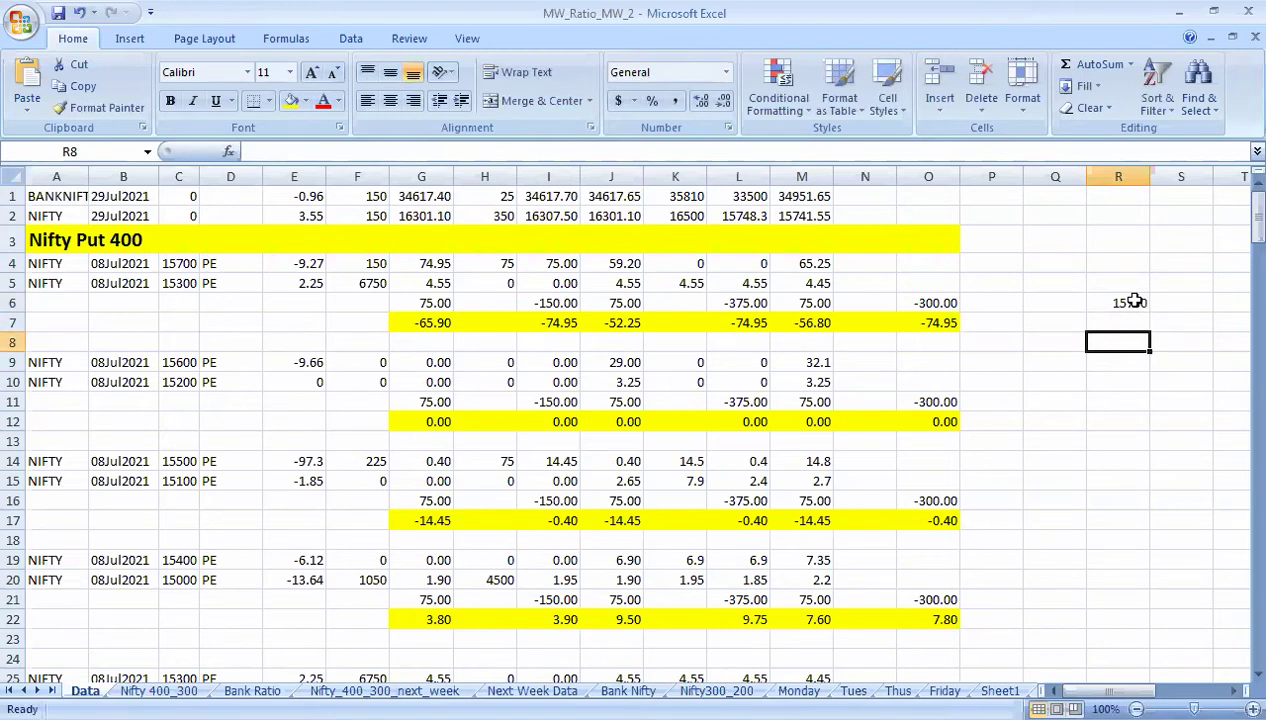
Enter 15500 in R8 and label it Put in S8.
{"action": "type", "text": "15500"}
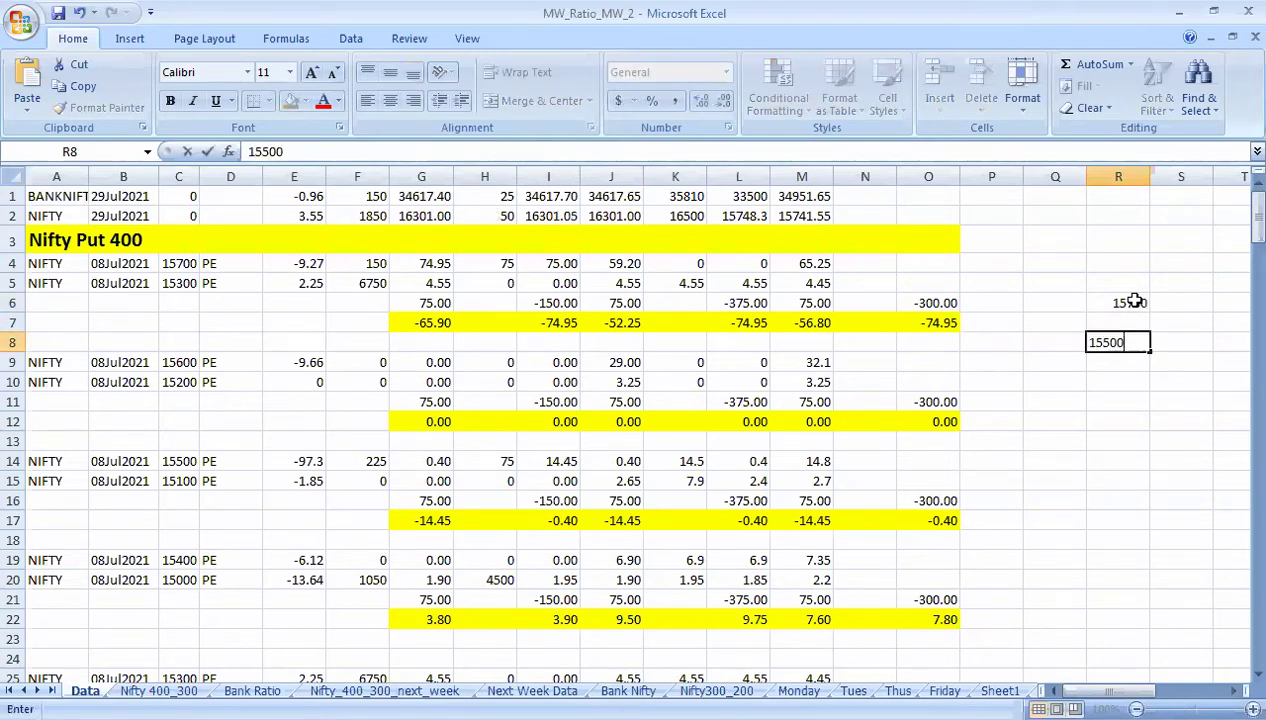
{"action": "key", "text": "Tab"}
{"action": "type", "text": "PT"}
{"action": "key", "text": "BackSpace"}
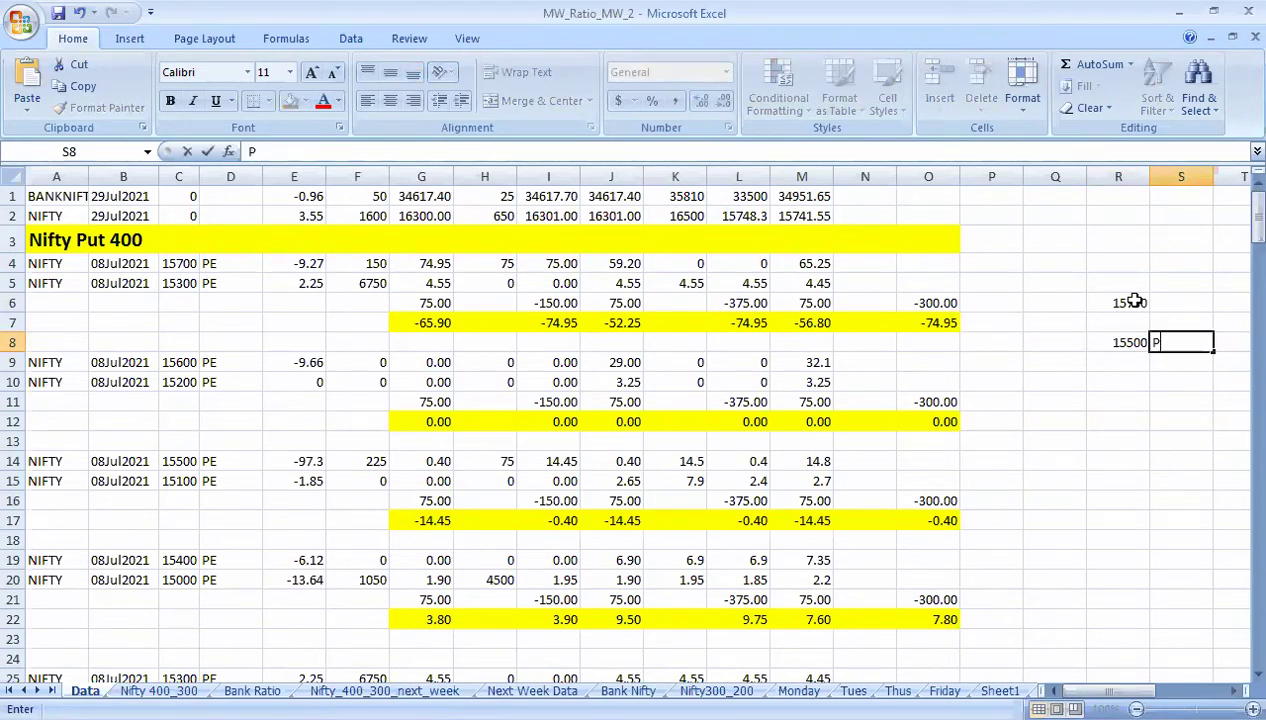
{"action": "type", "text": "ut"}
{"action": "key", "text": "Left"}
{"action": "key", "text": "Left"}
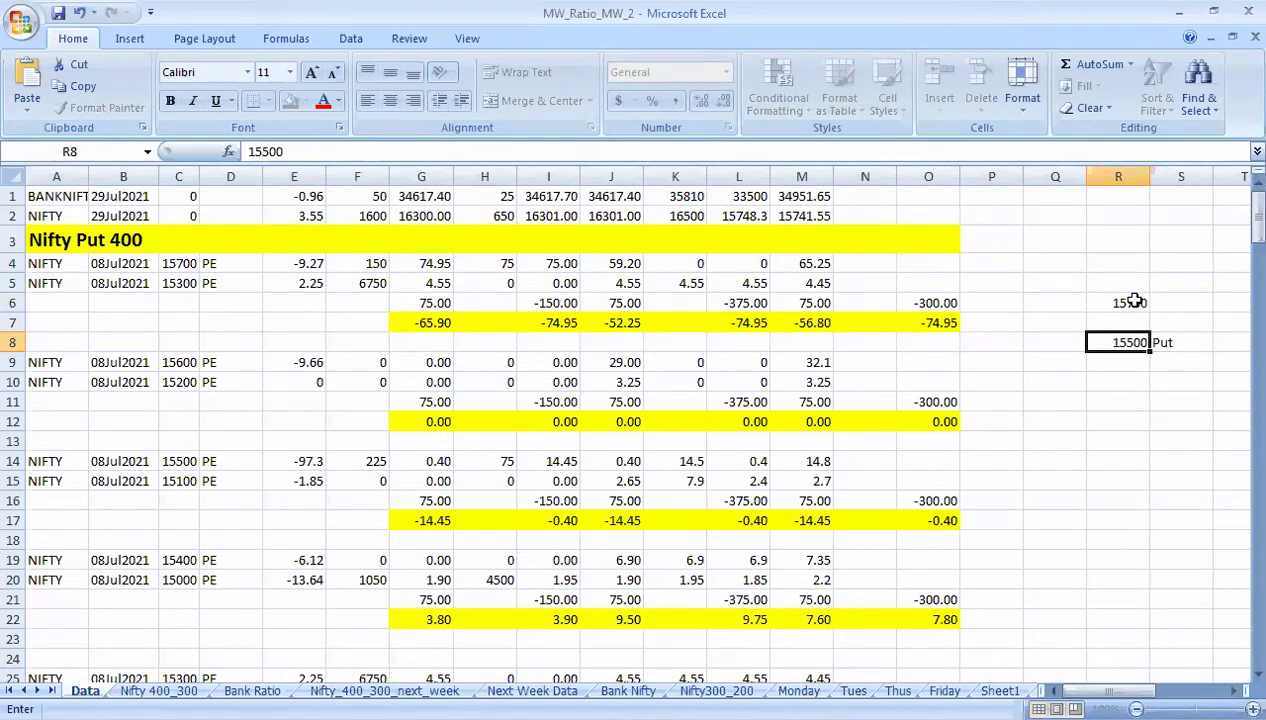
{"action": "type", "text": "="}
{"action": "key", "text": "Down"}
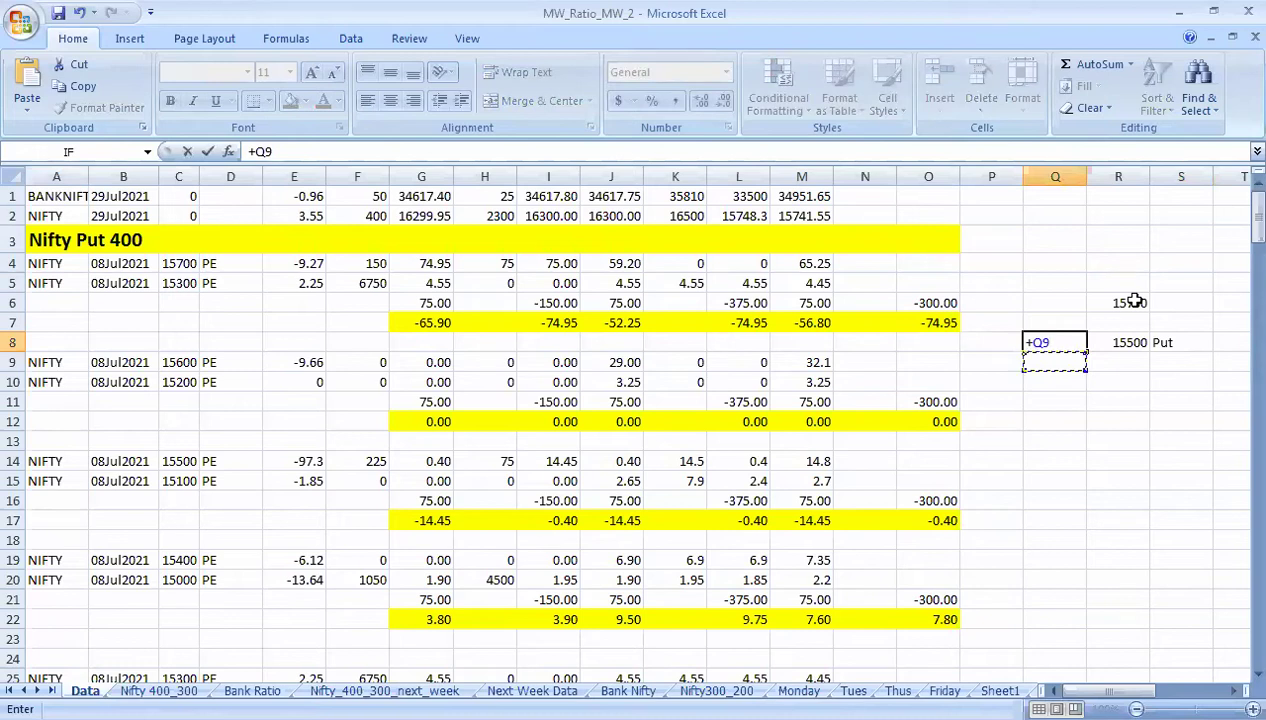
{"action": "key", "text": "Escape"}
Enter 15300 in R9 and label it PUt in S9.
{"action": "key", "text": "Right"}
{"action": "key", "text": "Down"}
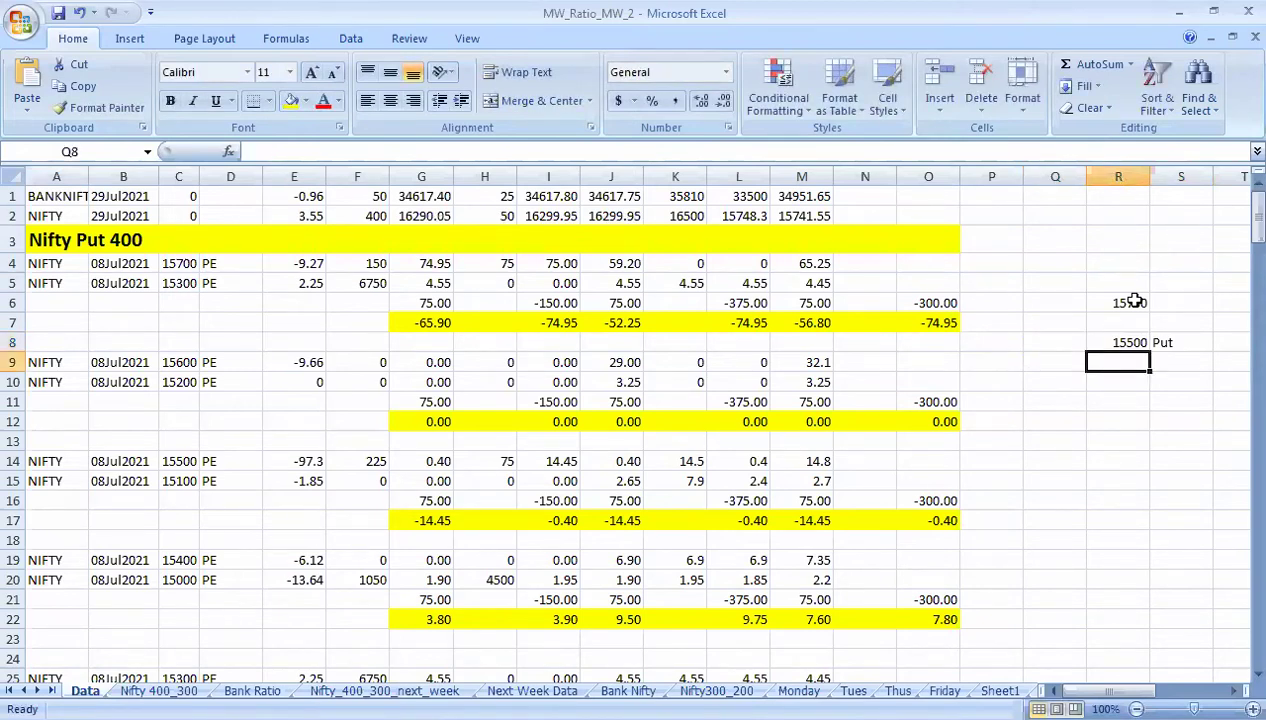
{"action": "type", "text": "15300"}
{"action": "key", "text": "Right"}
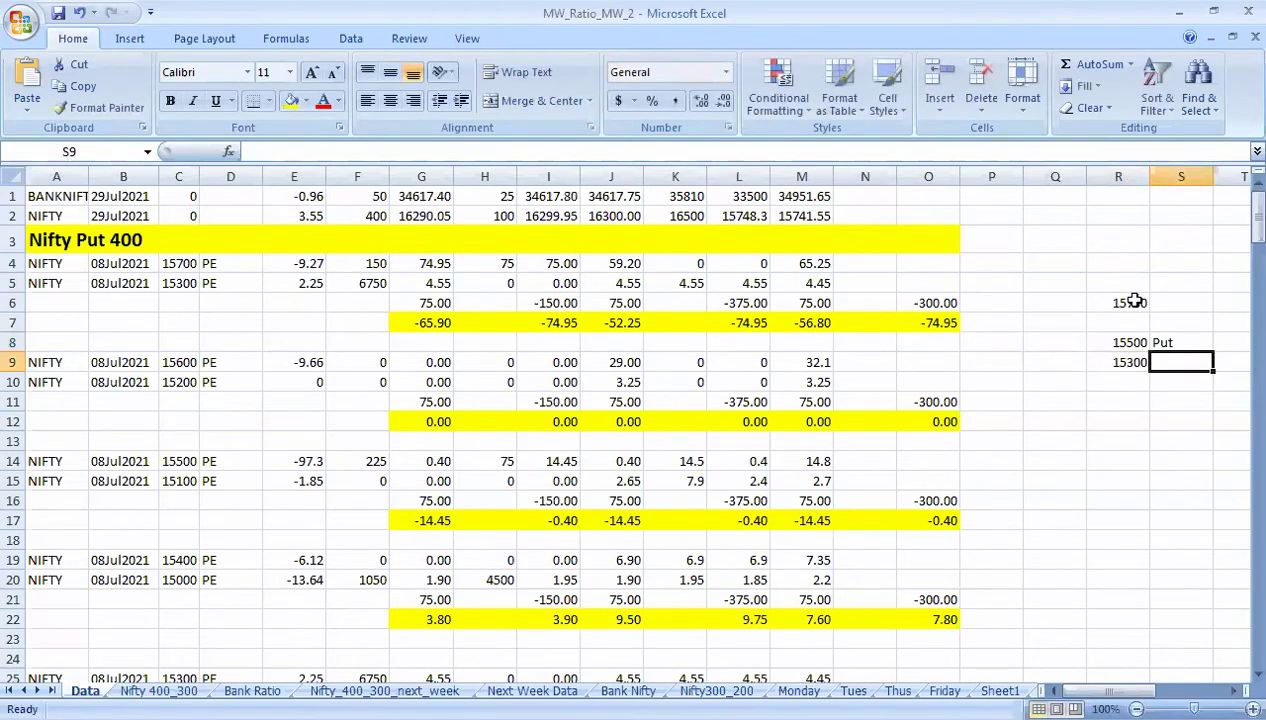
{"action": "type", "text": "PUt"}
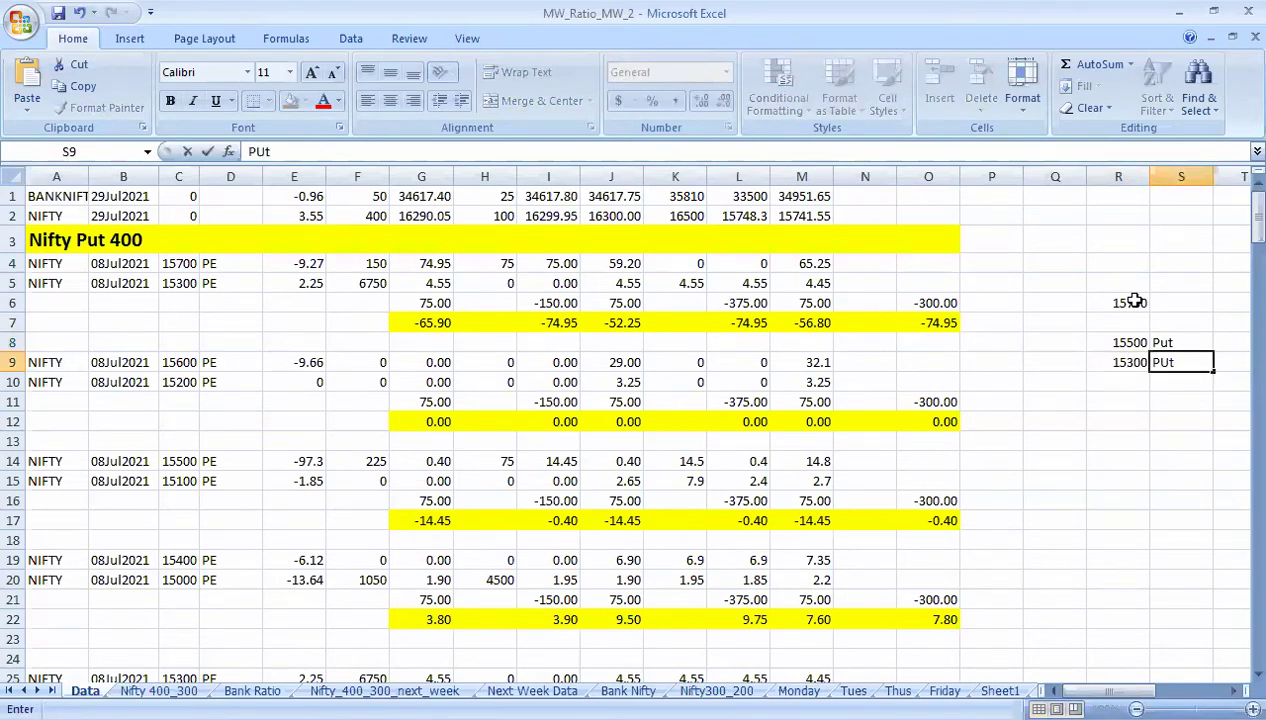
{"action": "key", "text": "Left"}
Enter a minus sign in Q9, in front of the 15300 put.
{"action": "key", "text": "Left"}
{"action": "type", "text": "-"}
{"action": "key", "text": "Return"}
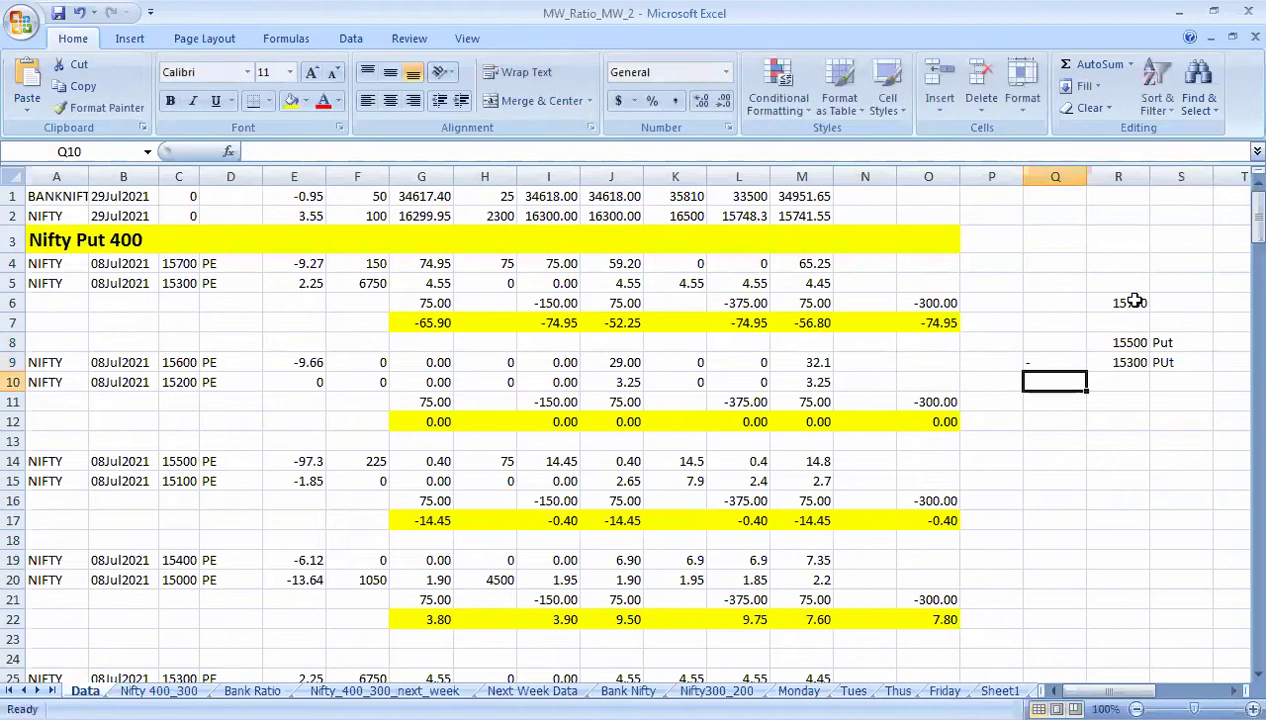
Enter the ratio quantities beside the two puts: 1 in T8 and 4 in T9.
{"action": "key", "text": "Up"}
{"action": "key", "text": "Up"}
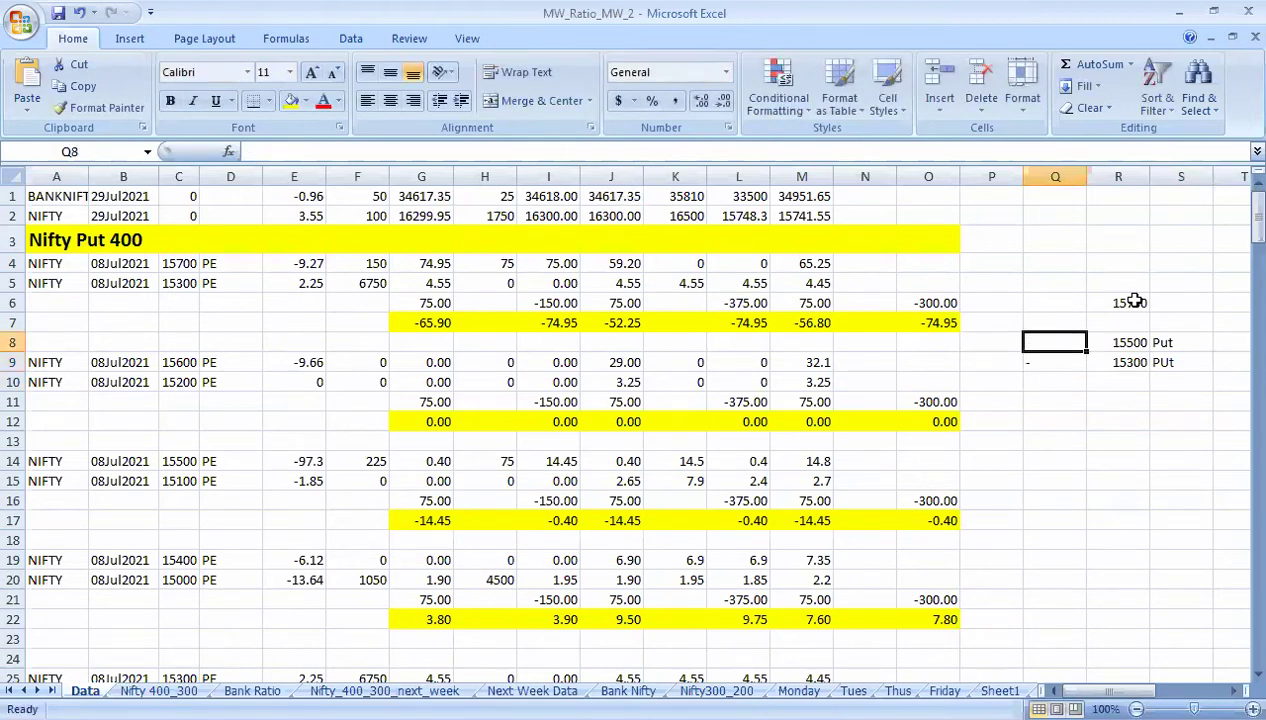
{"action": "key", "text": "Right"}
{"action": "key", "text": "Right"}
{"action": "key", "text": "Right"}
{"action": "type", "text": "1"}
{"action": "key", "text": "Return"}
{"action": "type", "text": "4"}
{"action": "key", "text": "Return"}
Clear the minus sign from Q9.
{"action": "key", "text": "Left"}
{"action": "key", "text": "Up"}
{"action": "key", "text": "Up"}
{"action": "key", "text": "Left"}
{"action": "key", "text": "Down"}
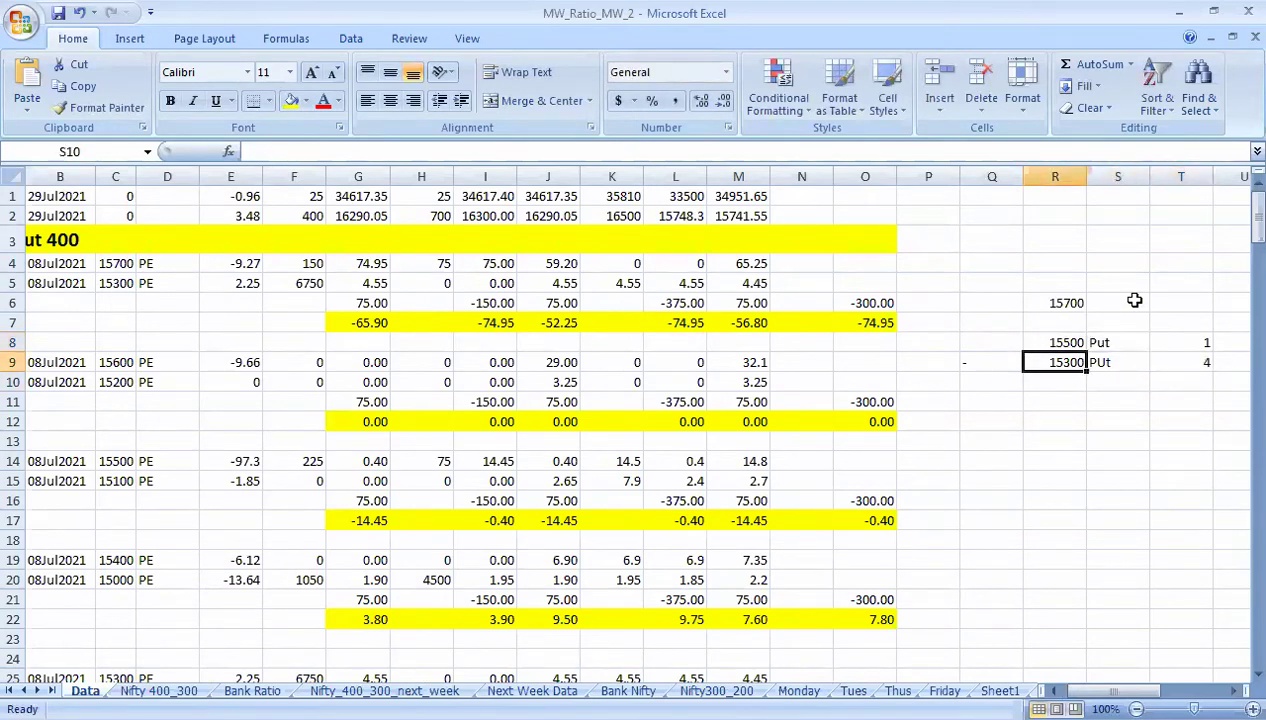
{"action": "key", "text": "Left"}
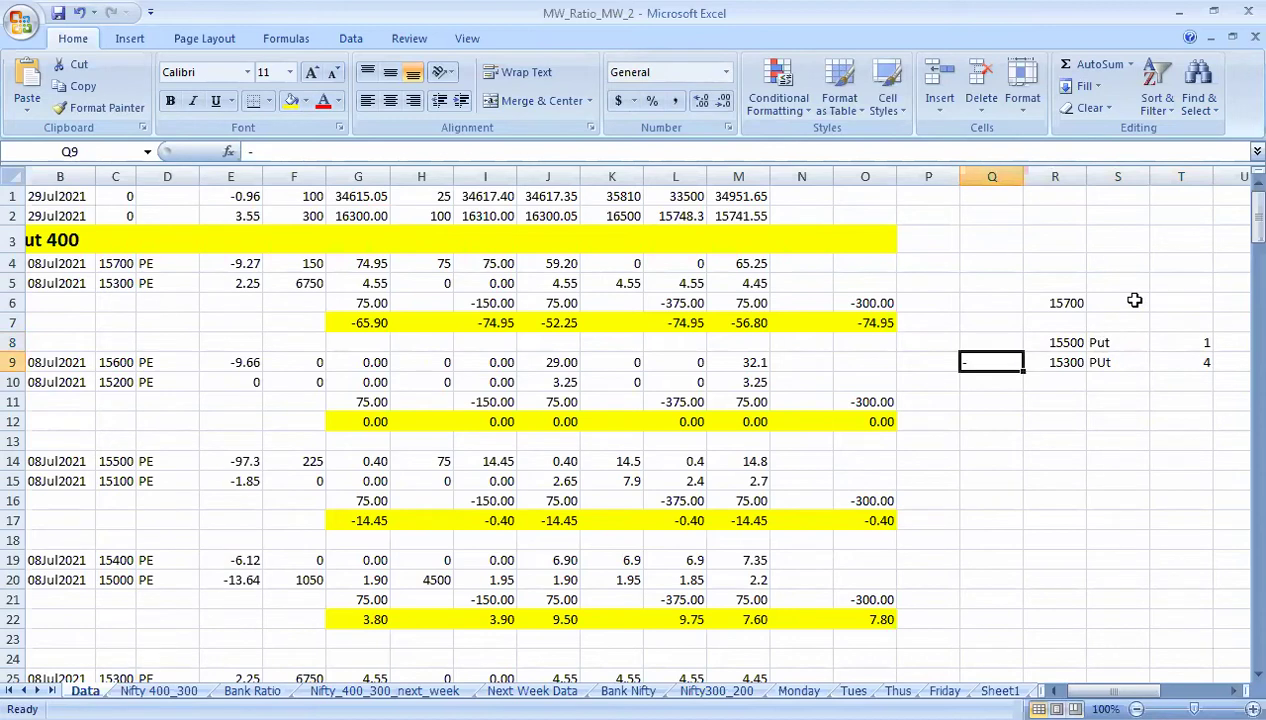
{"action": "key", "text": "BackSpace"}
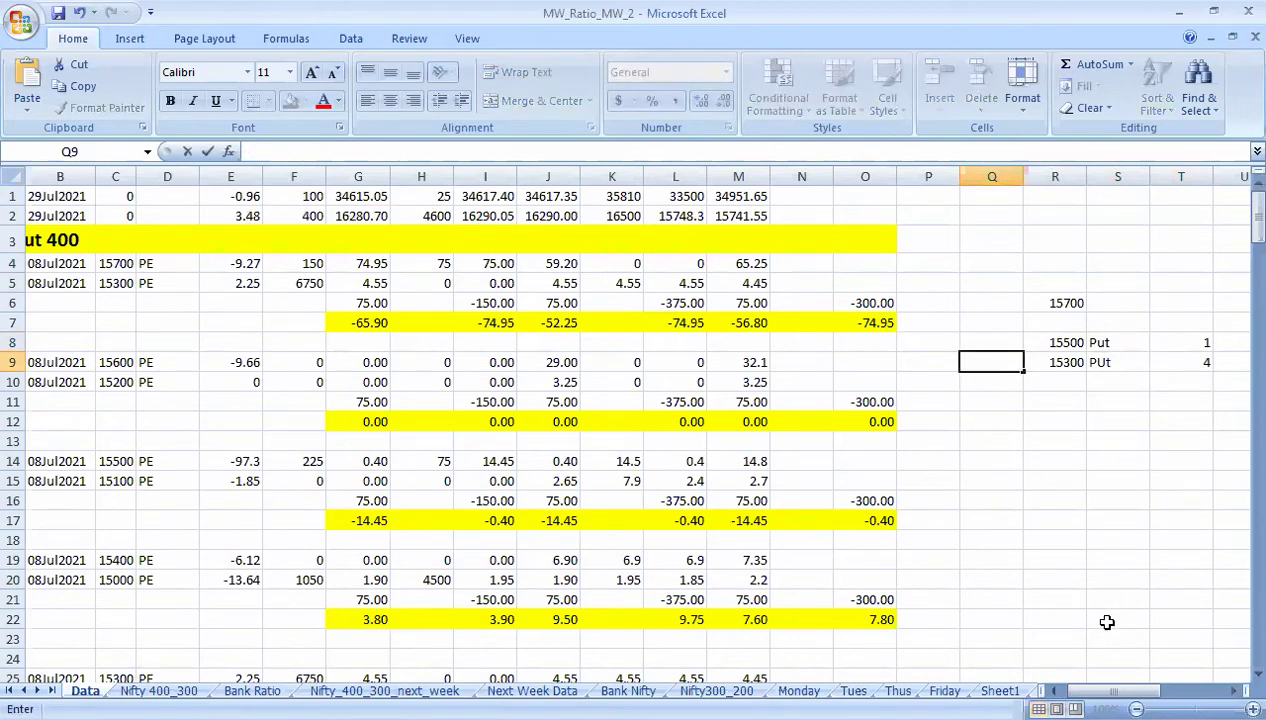
{"action": "left_click", "coordinate": [1053, 690]}
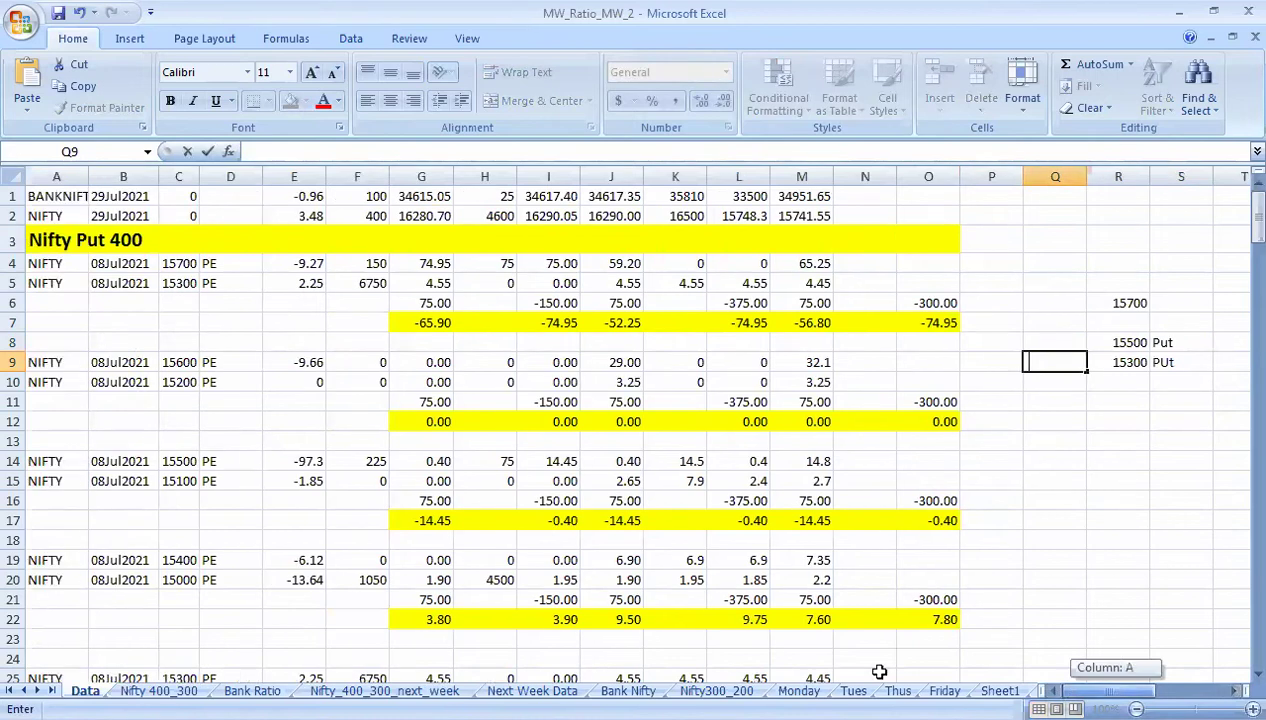
Examine the strikes in C4 and C5 and the quantities in G6, I6, J6, L6 and O6 for the first Nifty Put 400 pair.
{"action": "left_click", "coordinate": [190, 266]}
{"action": "left_click", "coordinate": [186, 284]}
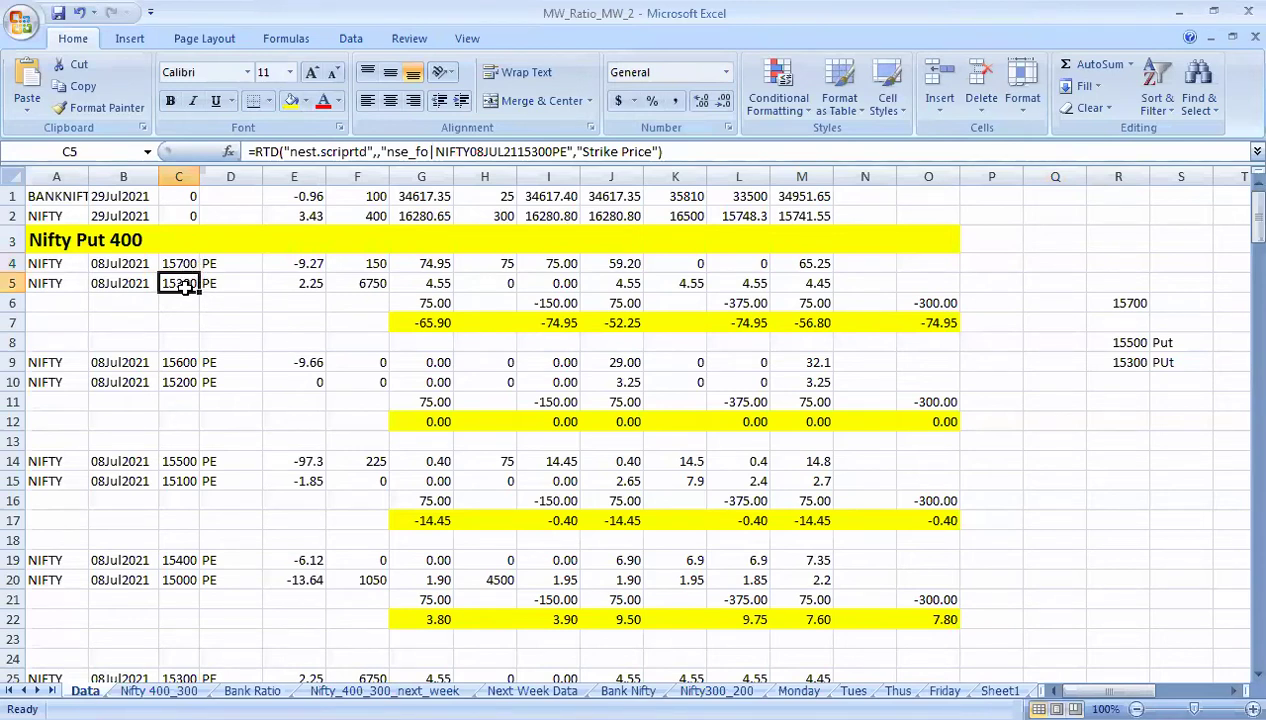
{"action": "left_click", "coordinate": [428, 302]}
{"action": "left_click", "coordinate": [548, 303]}
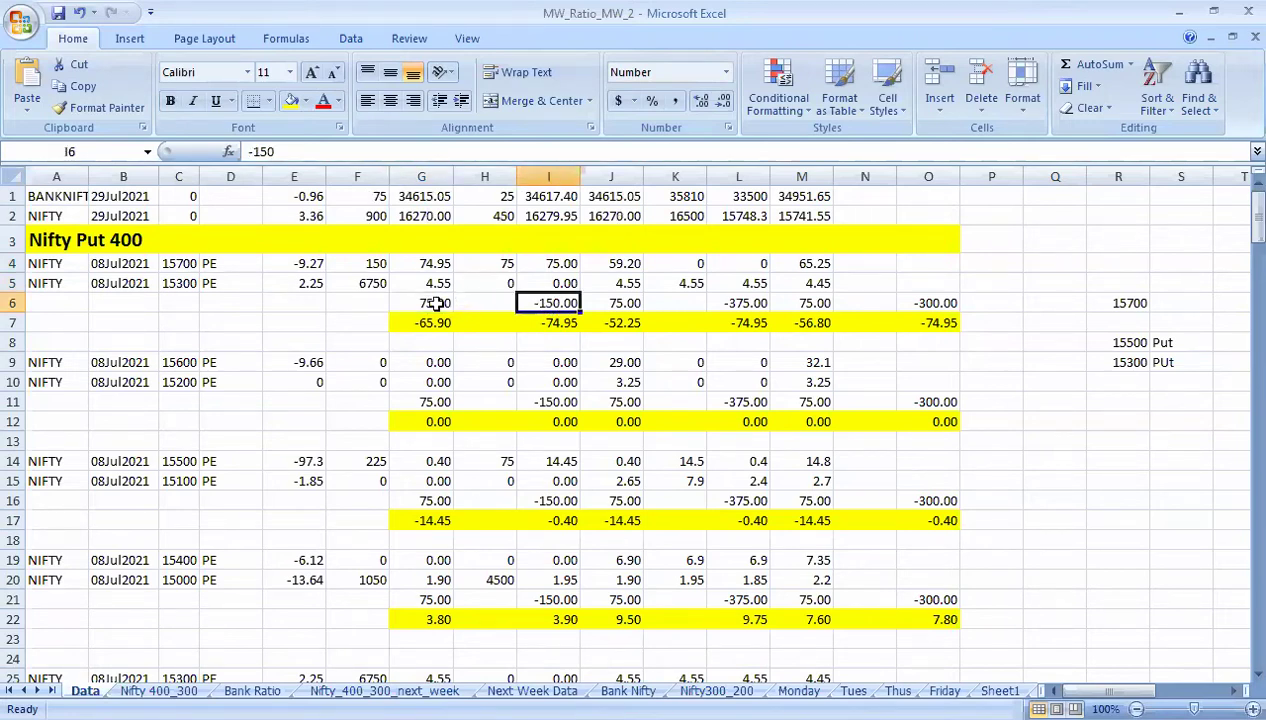
{"action": "left_click", "coordinate": [610, 303]}
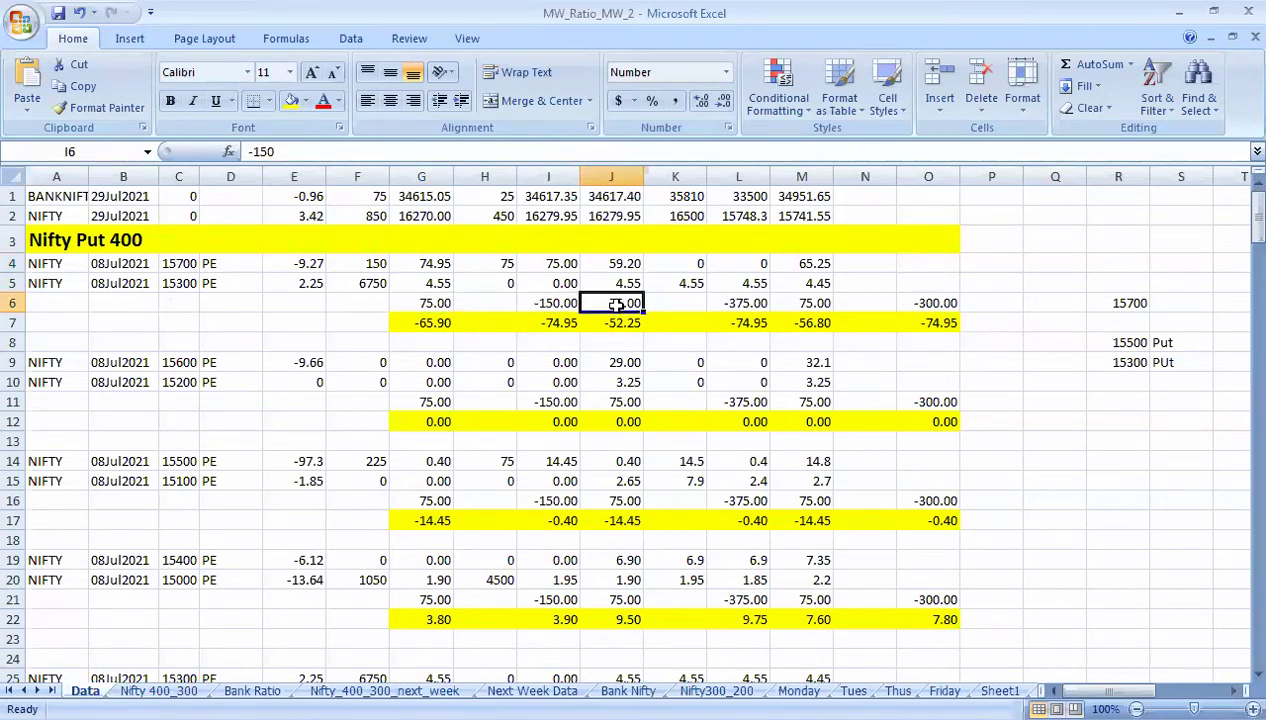
{"action": "left_click", "coordinate": [737, 305]}
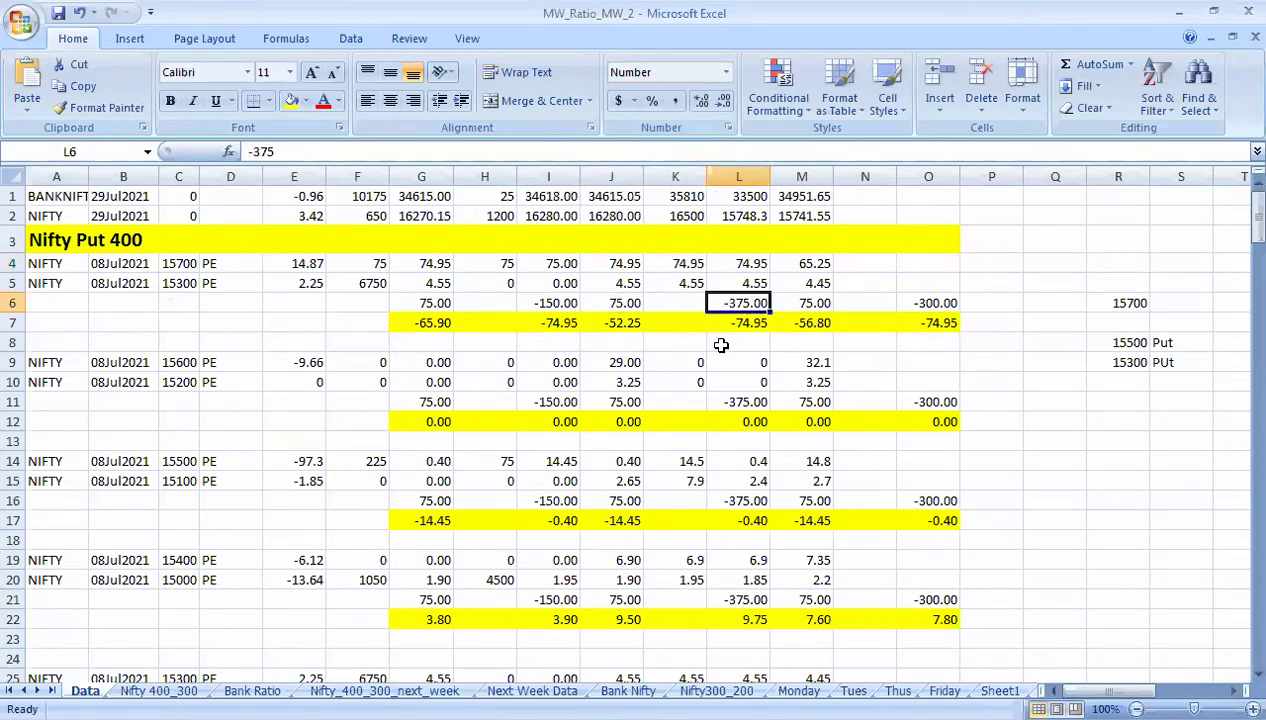
{"action": "left_click", "coordinate": [938, 297]}
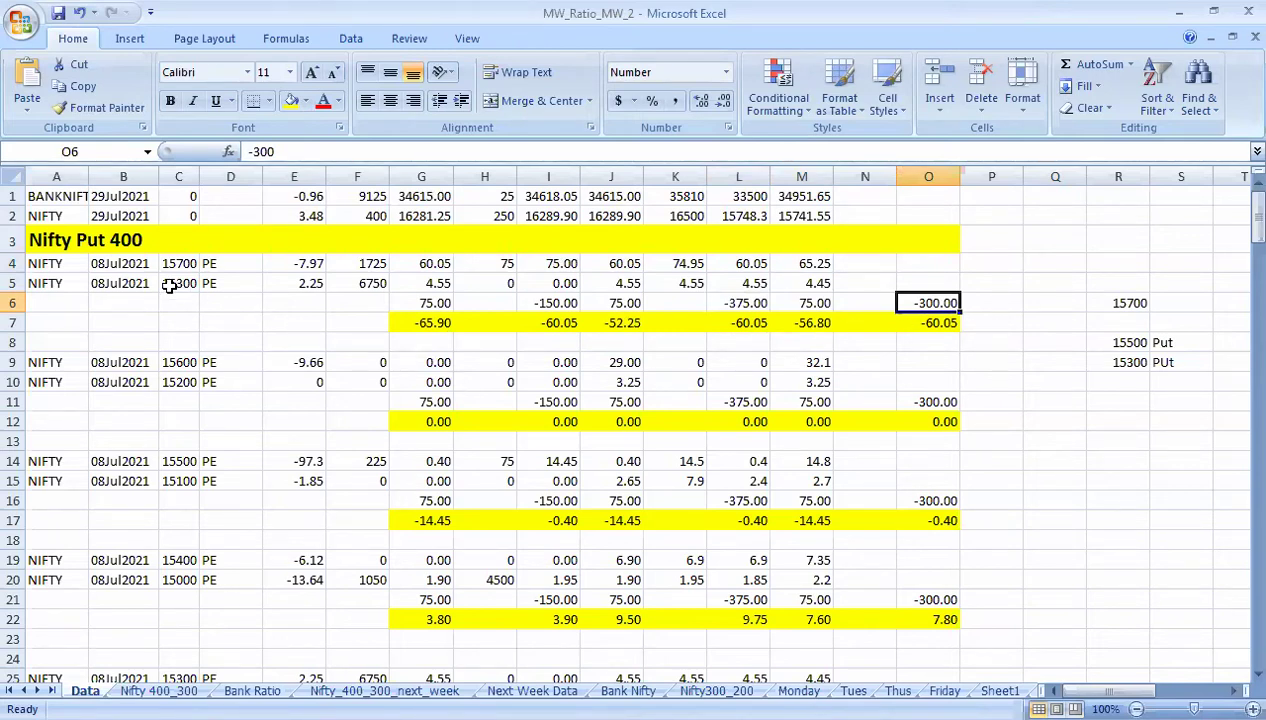
Examine the strikes in C9, C10, C14 and C15 of the following 400-point put pairs, and the pairs further down the Data sheet.
{"action": "left_click", "coordinate": [176, 366]}
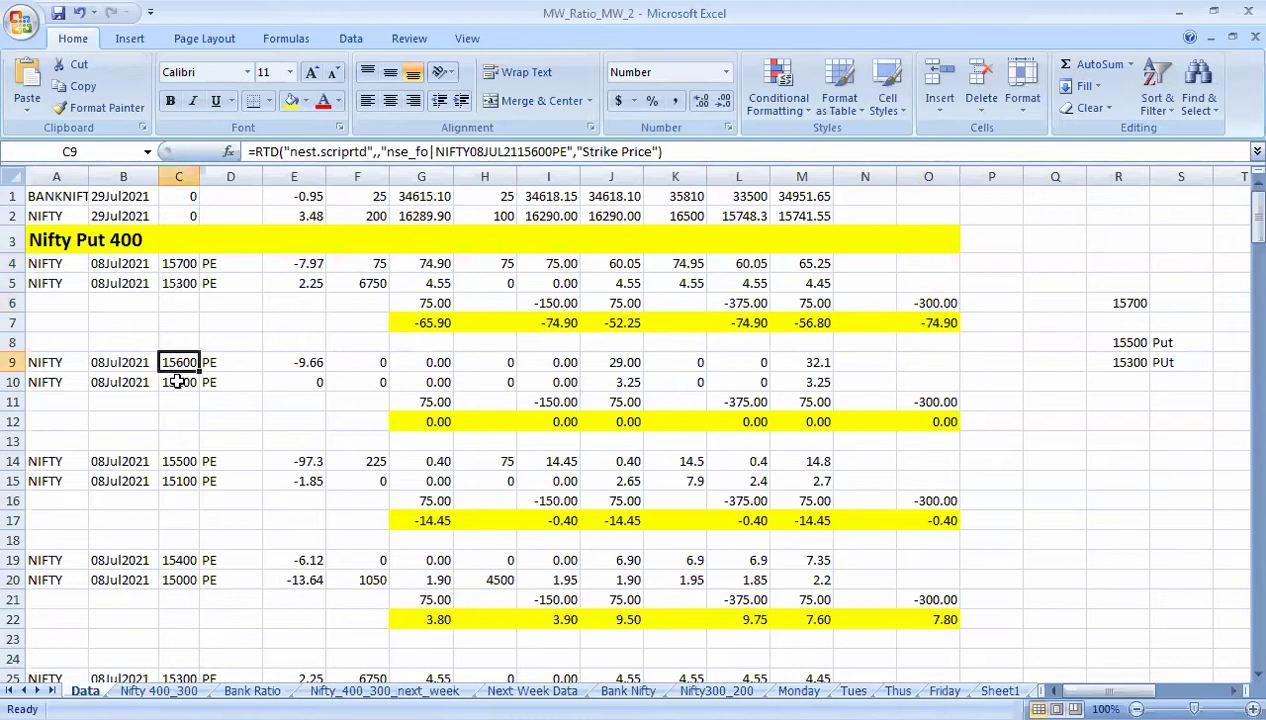
{"action": "left_click", "coordinate": [176, 383]}
{"action": "left_click", "coordinate": [190, 464]}
{"action": "left_click", "coordinate": [188, 485]}
{"action": "scroll", "coordinate": [189, 487], "scroll_direction": "down", "scroll_amount": 2}
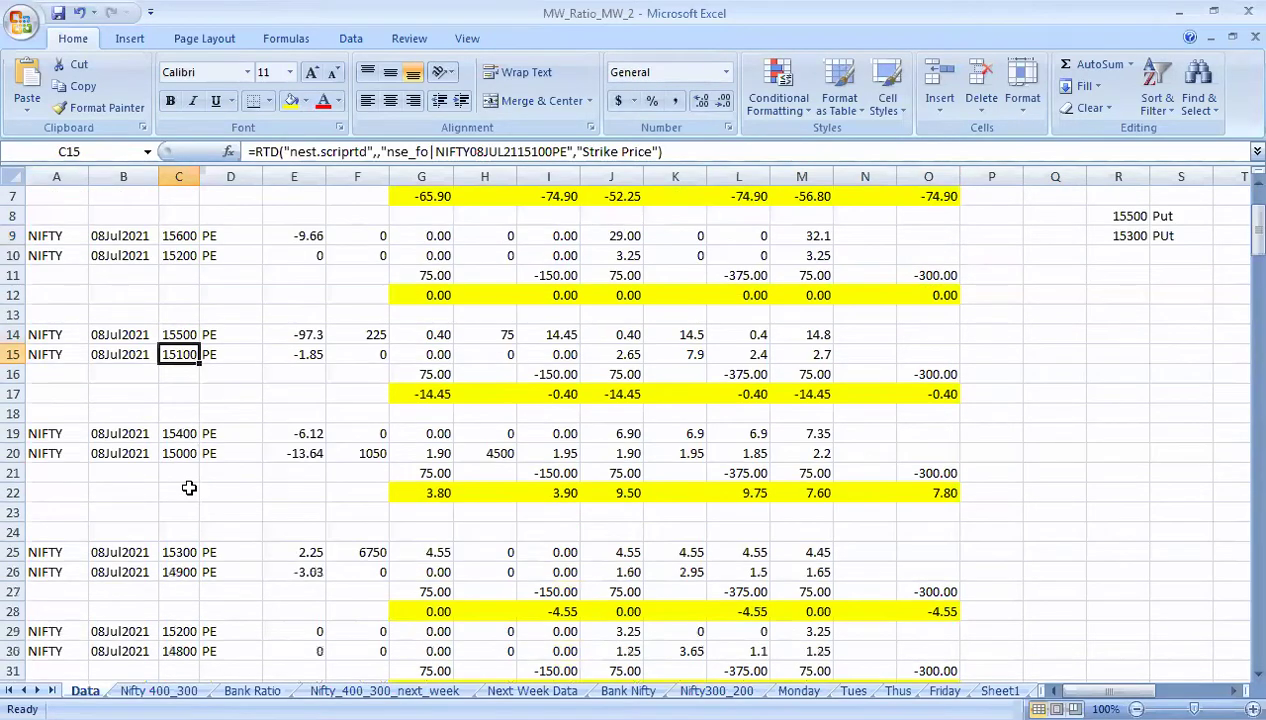
{"action": "scroll", "coordinate": [189, 487], "scroll_direction": "down", "scroll_amount": 4}
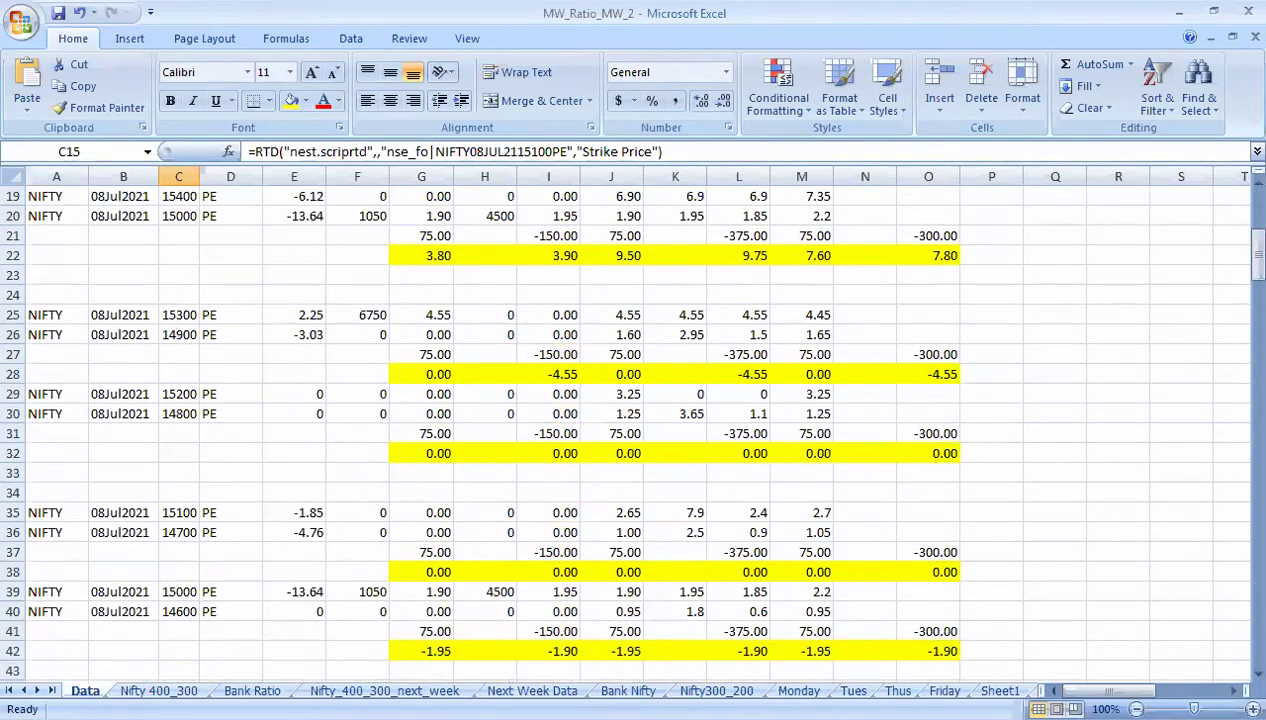
Link cell V27 of the Nifty 400_300 sheet to the first pair's upper strike in C4 of the Data sheet.
{"action": "left_click", "coordinate": [159, 691]}
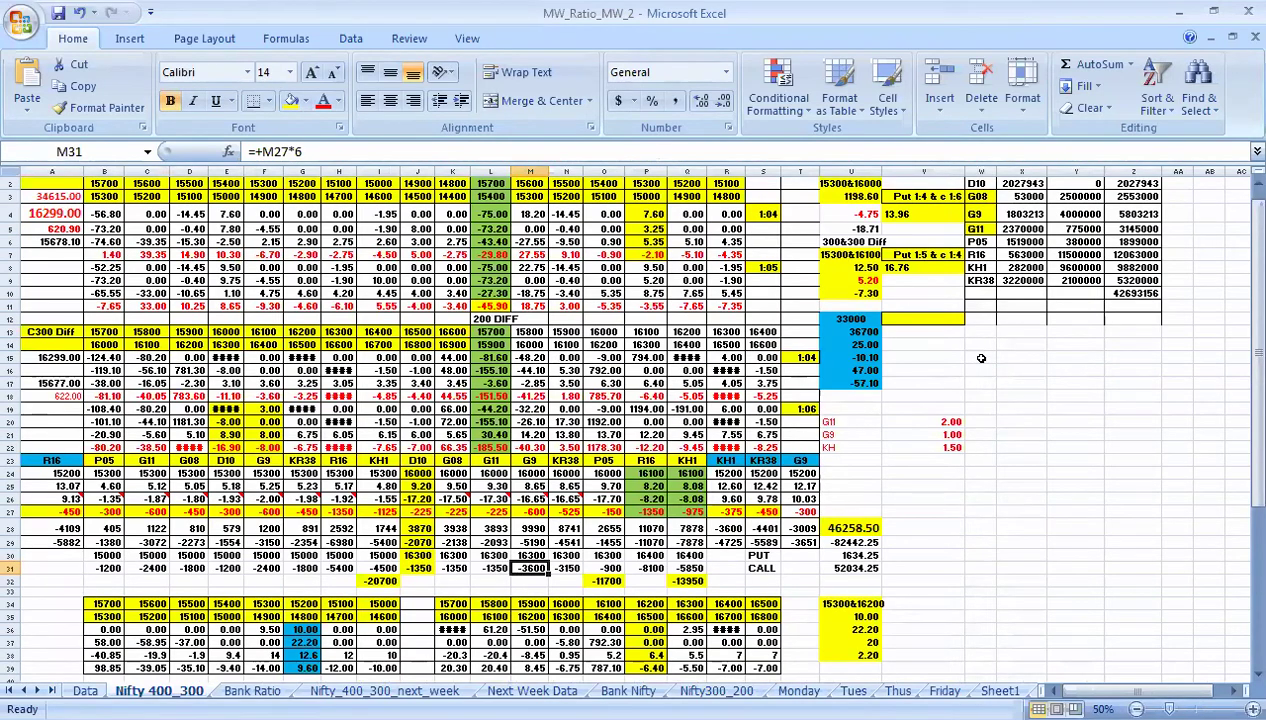
{"action": "left_click", "coordinate": [943, 509]}
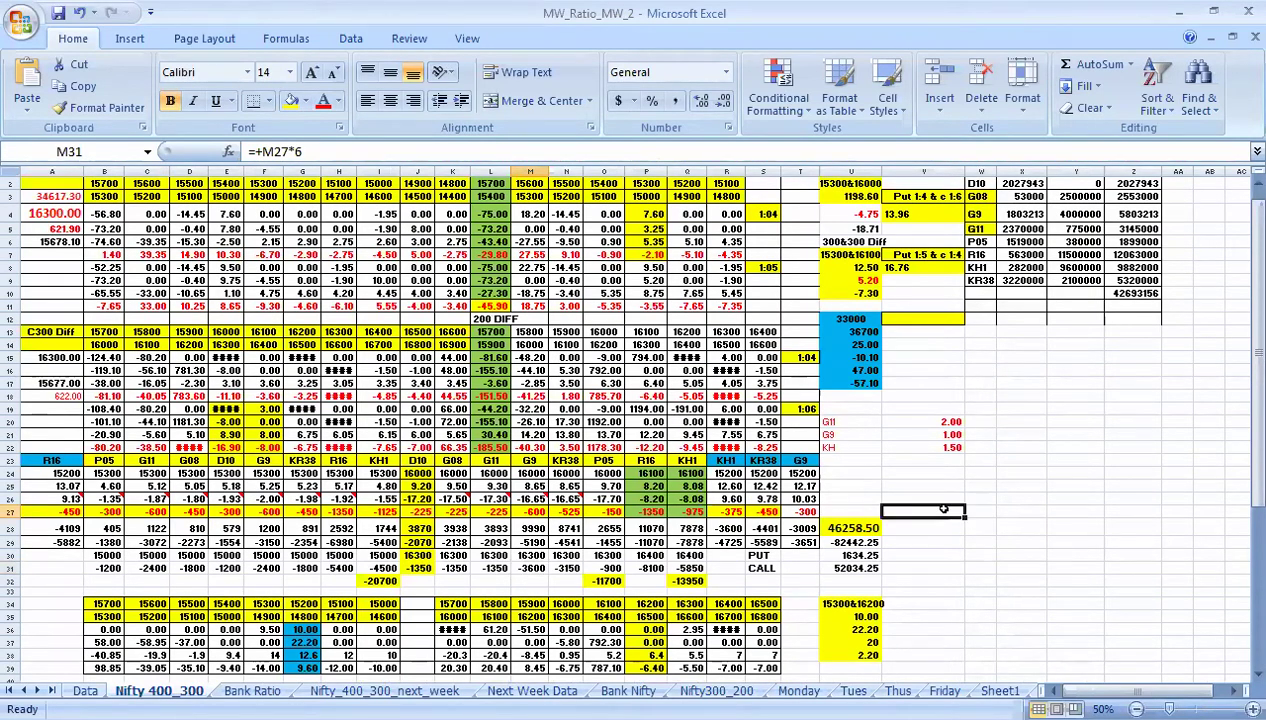
{"action": "type", "text": "+"}
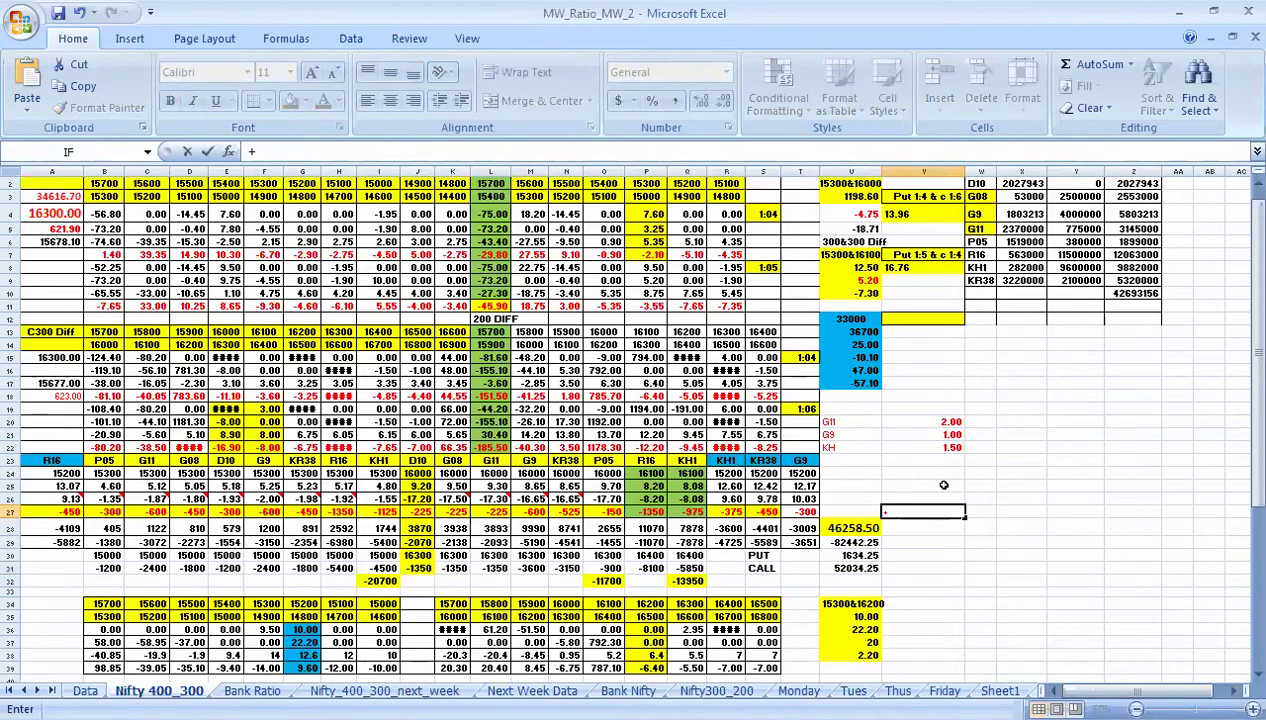
{"action": "left_click", "coordinate": [85, 690]}
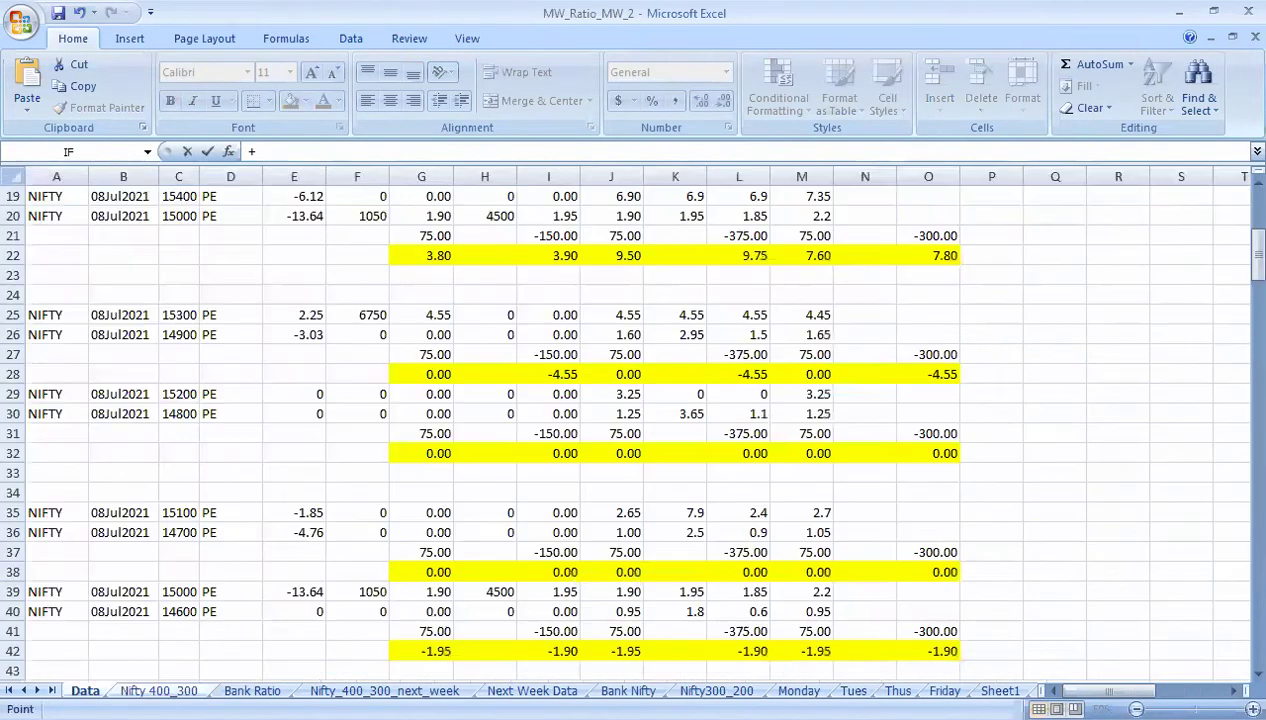
{"action": "scroll", "coordinate": [124, 389], "scroll_direction": "up", "scroll_amount": 3}
{"action": "scroll", "coordinate": [124, 389], "scroll_direction": "up", "scroll_amount": 3}
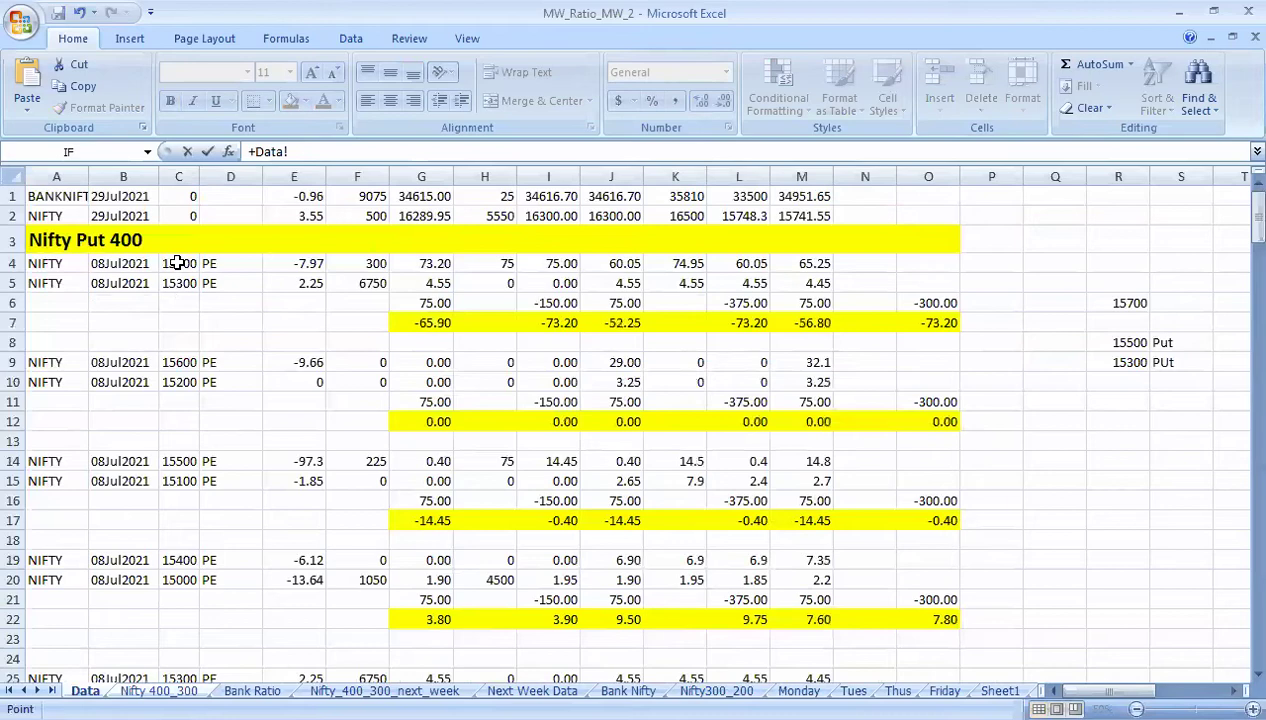
{"action": "key", "text": "Return"}
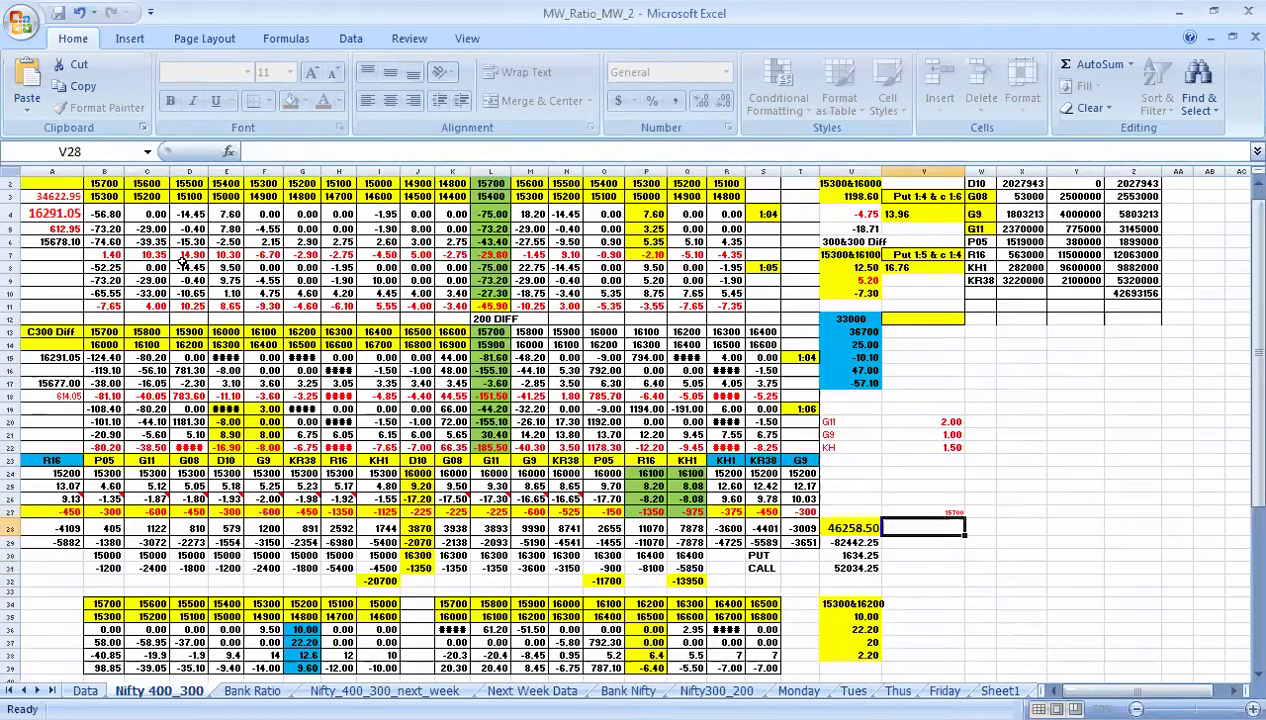
Link V28 of the Nifty 400_300 sheet to the second strike in C5 of the Data sheet.
{"action": "type", "text": "+"}
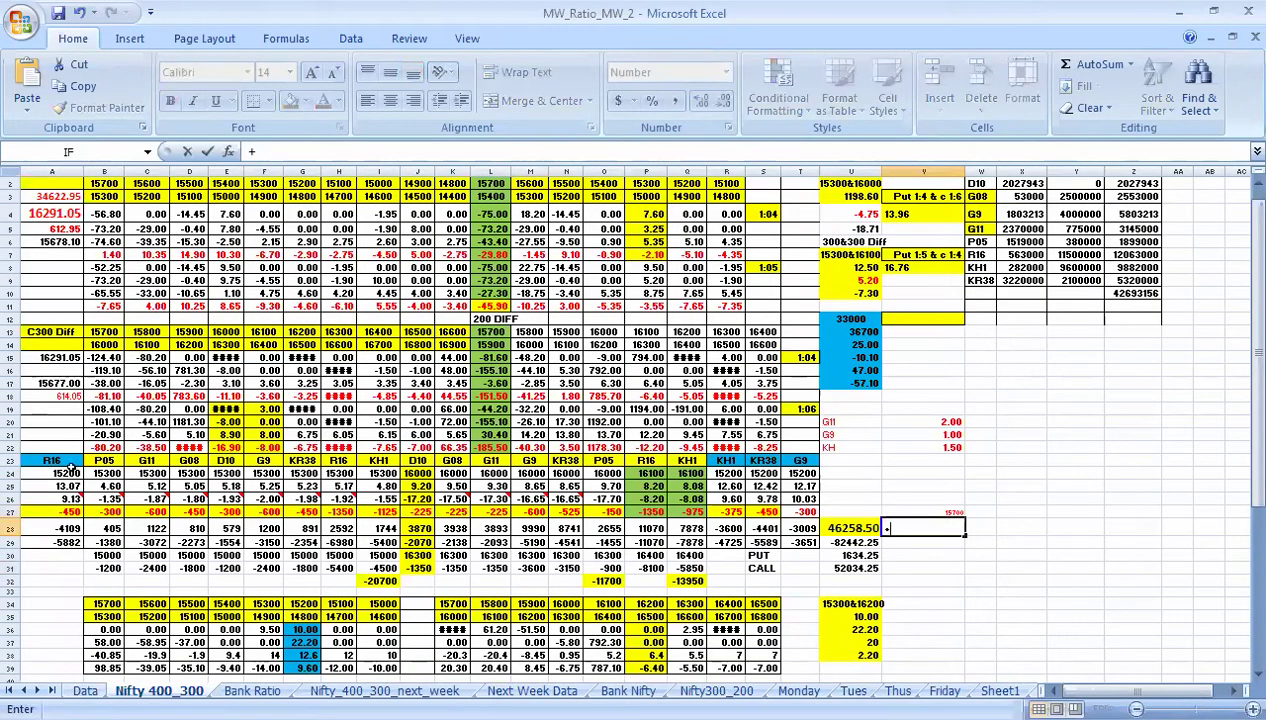
{"action": "left_click", "coordinate": [85, 691]}
{"action": "left_click", "coordinate": [180, 285]}
{"action": "key", "text": "Return"}
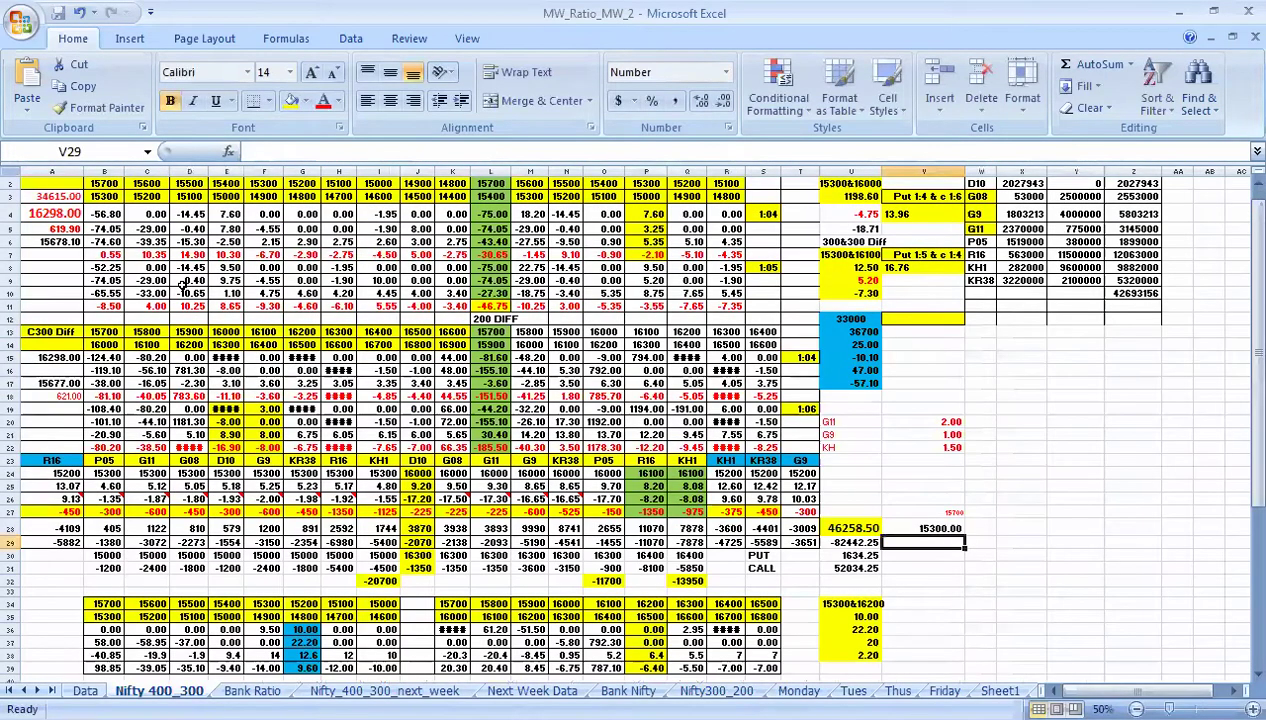
Link V29 to M7 and V30 to O7 of the Data sheet, bringing in the first pair's two ratio results.
{"action": "type", "text": "+"}
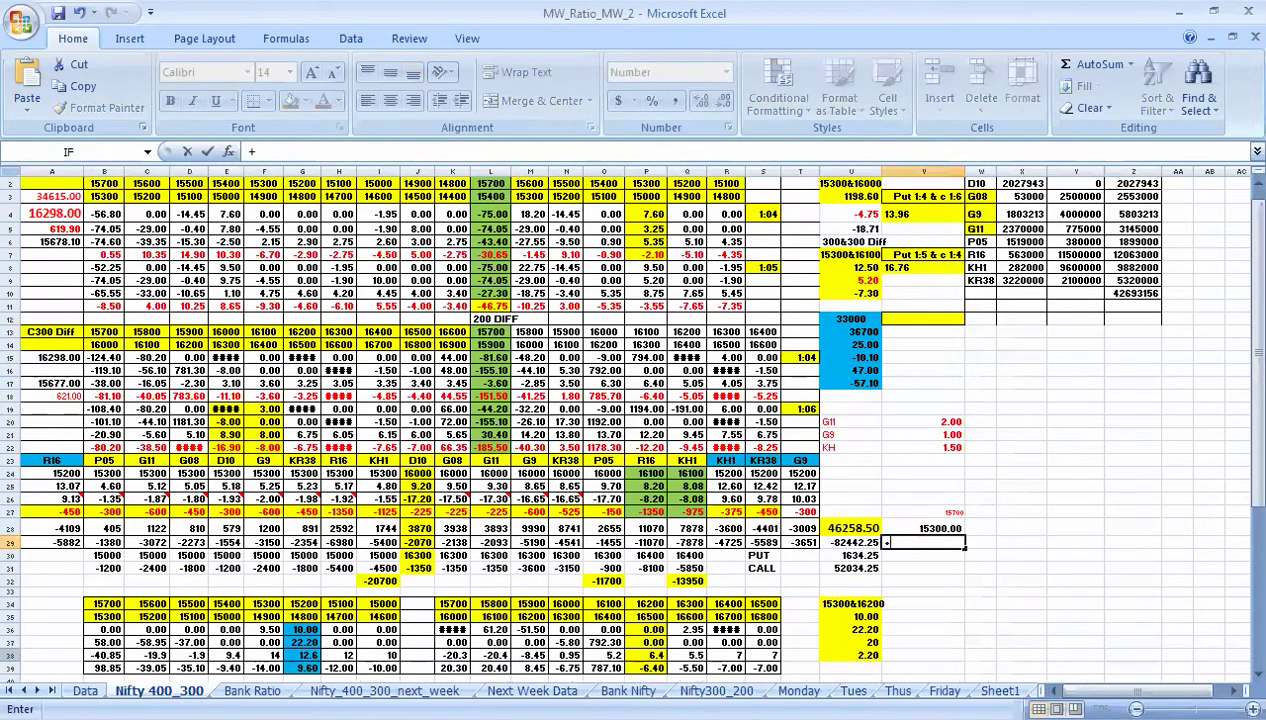
{"action": "left_click", "coordinate": [85, 691]}
{"action": "left_click", "coordinate": [793, 323]}
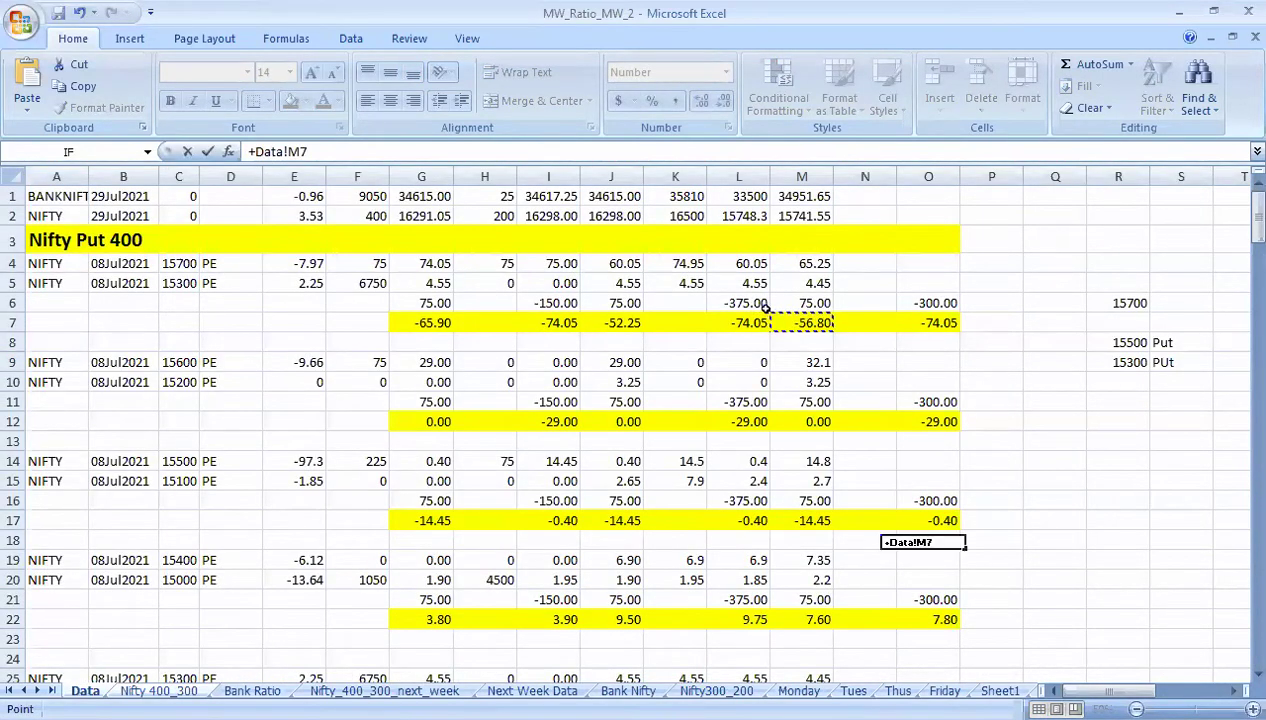
{"action": "key", "text": "Return"}
{"action": "type", "text": "+"}
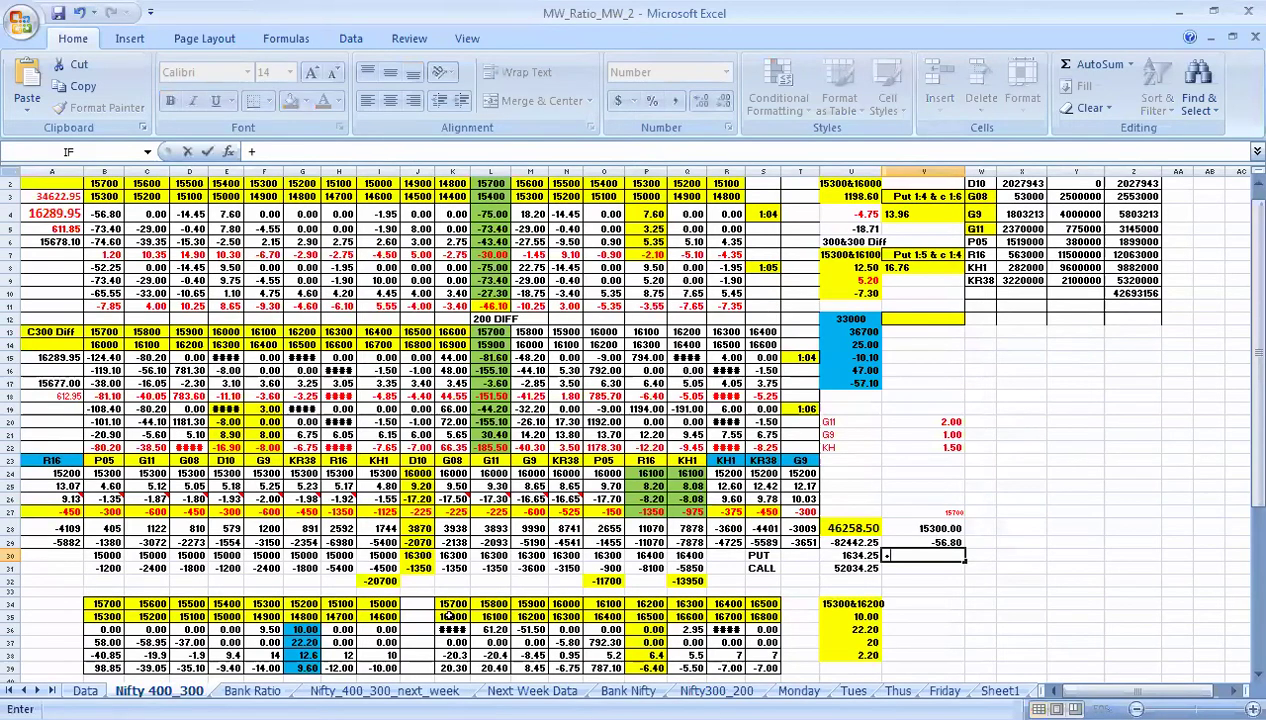
{"action": "left_click", "coordinate": [85, 691]}
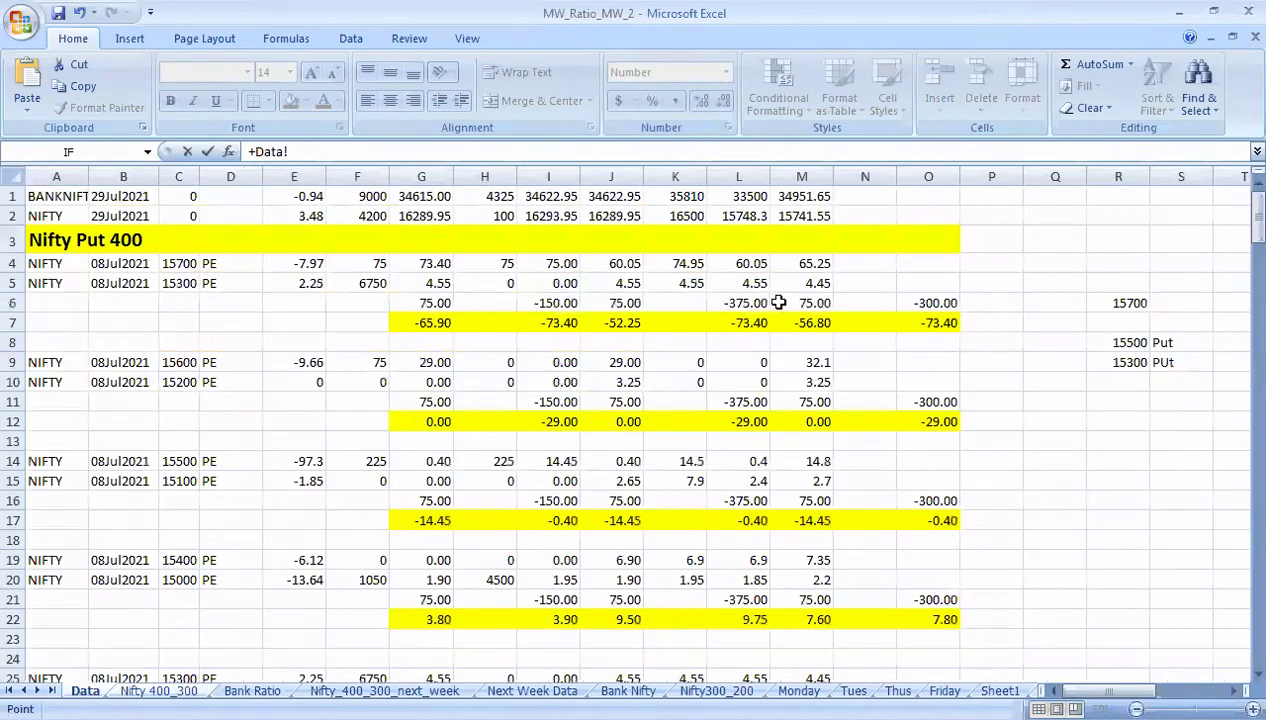
{"action": "left_click", "coordinate": [911, 323]}
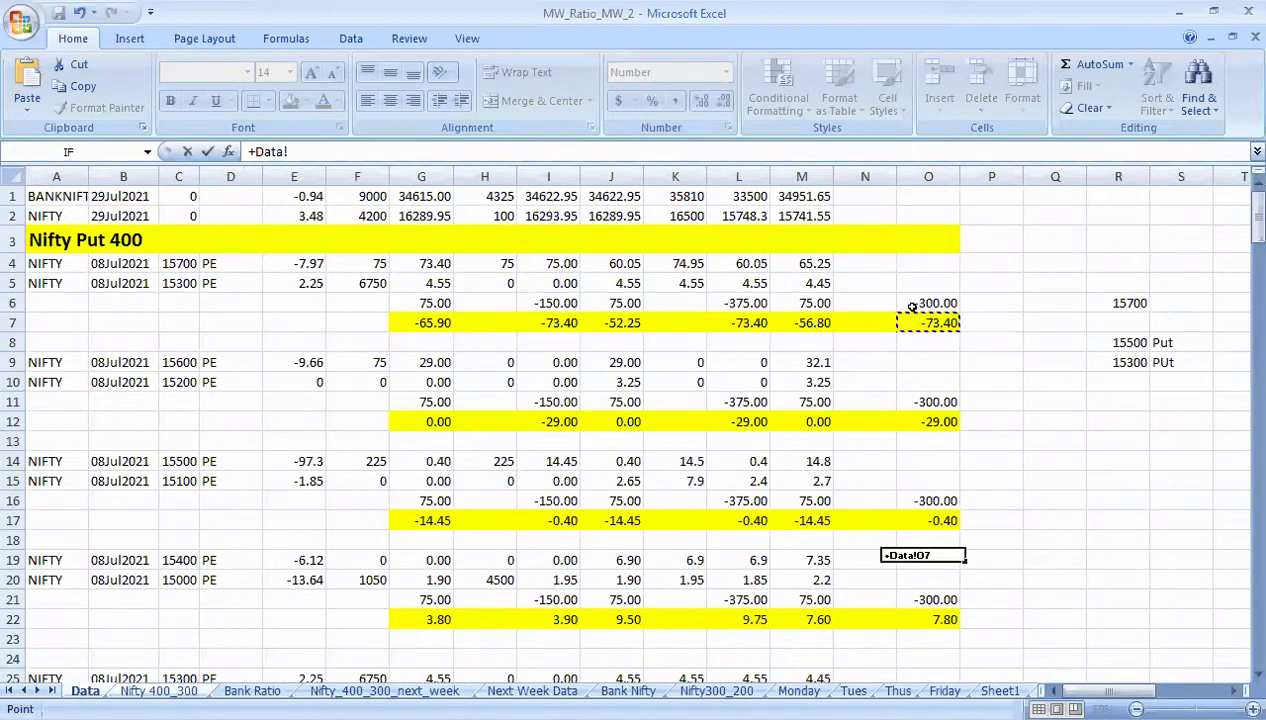
{"action": "key", "text": "Return"}
Format the linked strike in V27 as bold, 14-point black text.
{"action": "key", "text": "Up"}
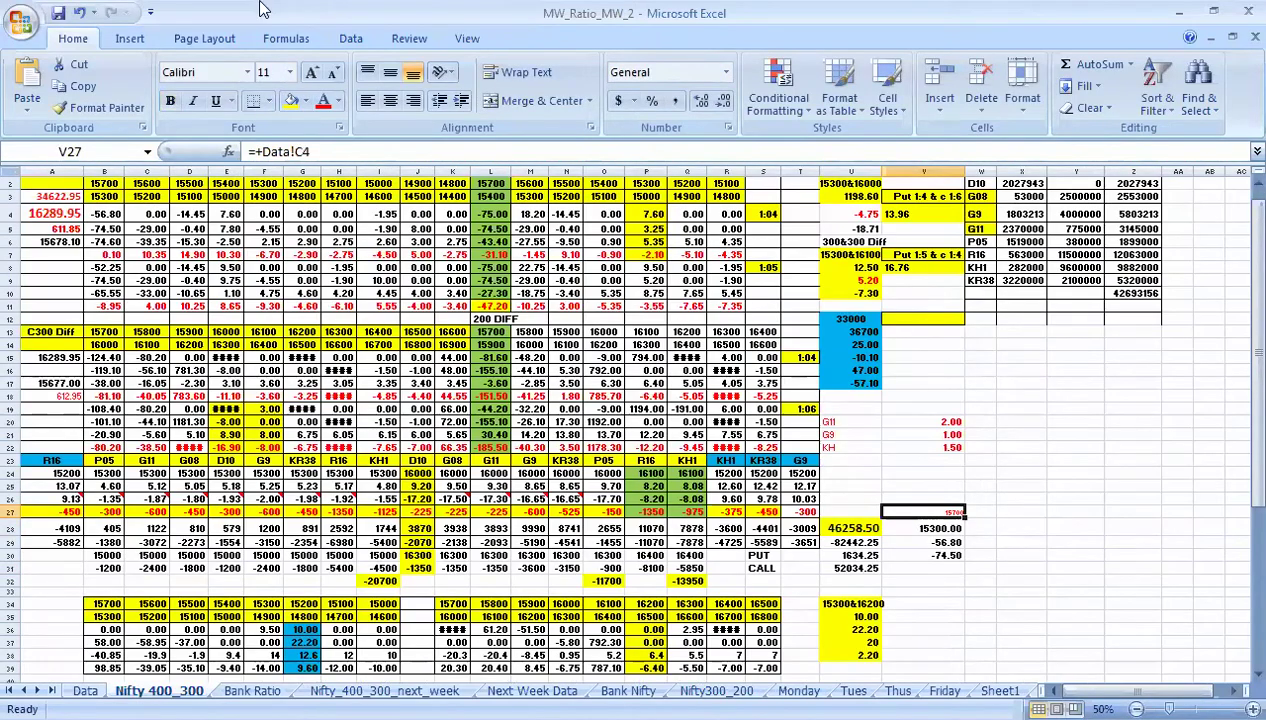
{"action": "left_click", "coordinate": [290, 72]}
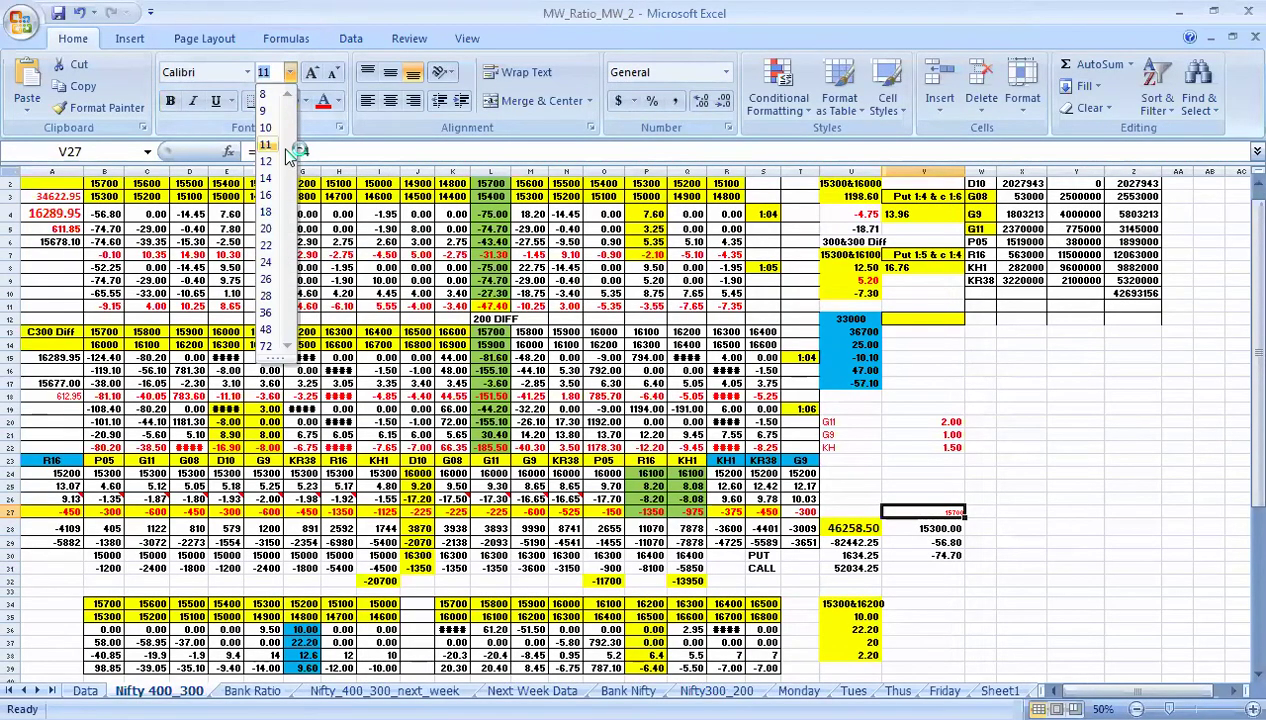
{"action": "left_click", "coordinate": [270, 172]}
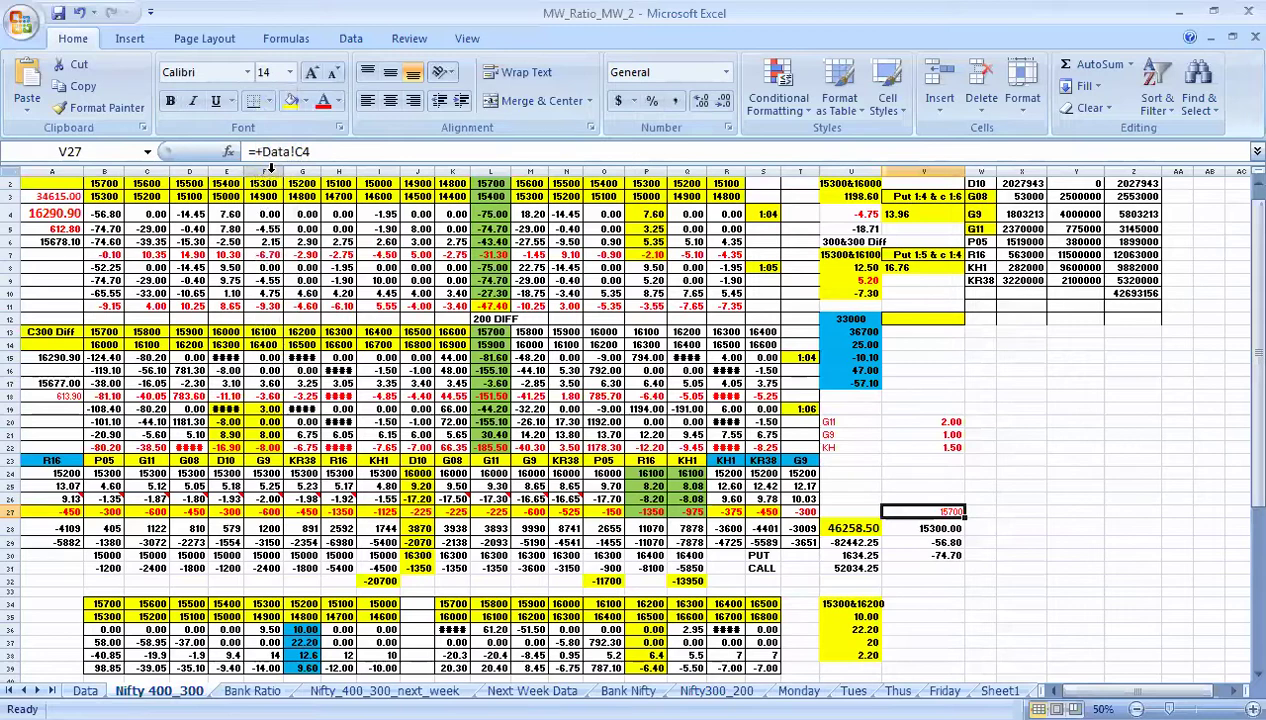
{"action": "left_click", "coordinate": [338, 101]}
{"action": "left_click", "coordinate": [331, 131]}
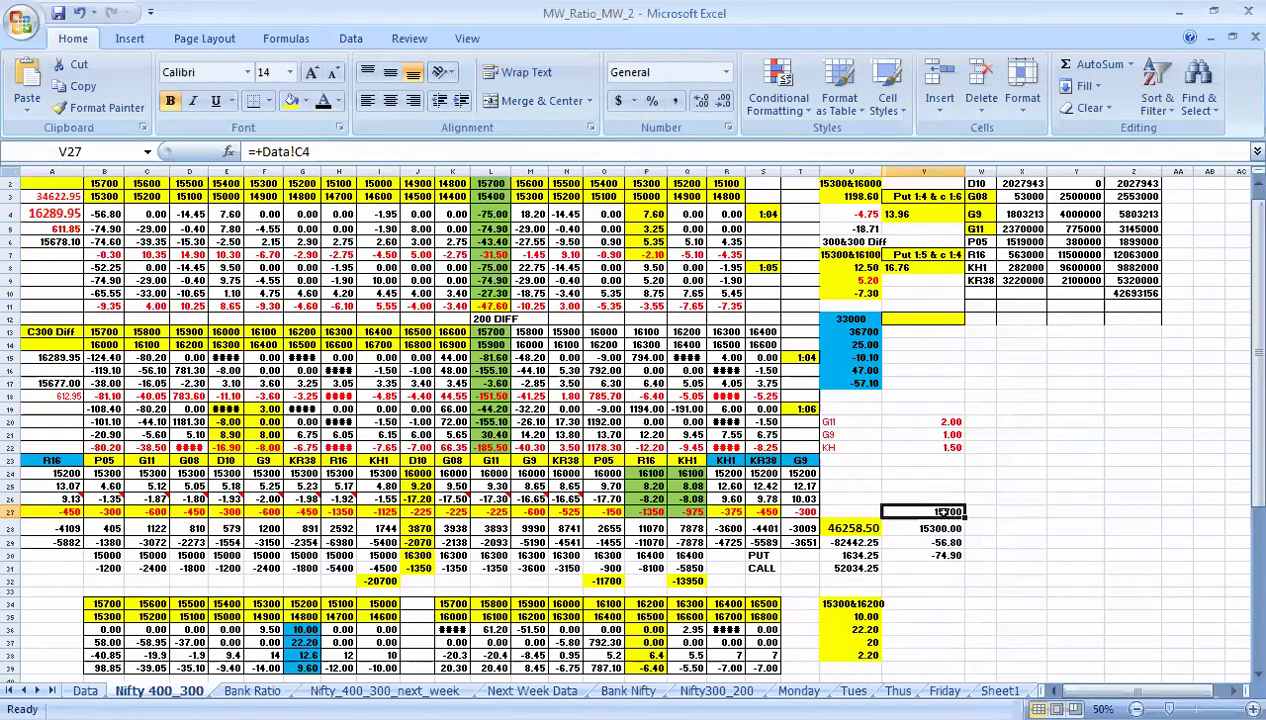
Clear the linked strikes and ratio results from V27:V30.
{"action": "left_click", "coordinate": [945, 545]}
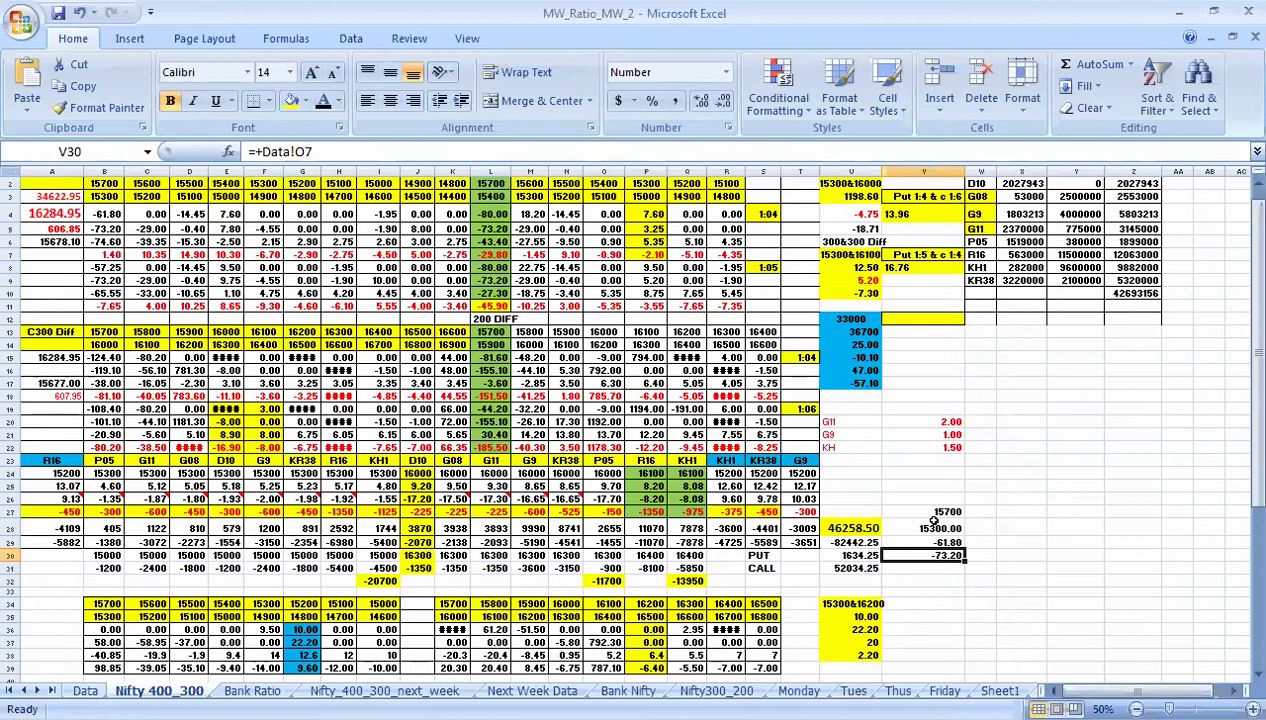
{"action": "left_click_drag", "start_coordinate": [935, 510], "coordinate": [935, 548]}
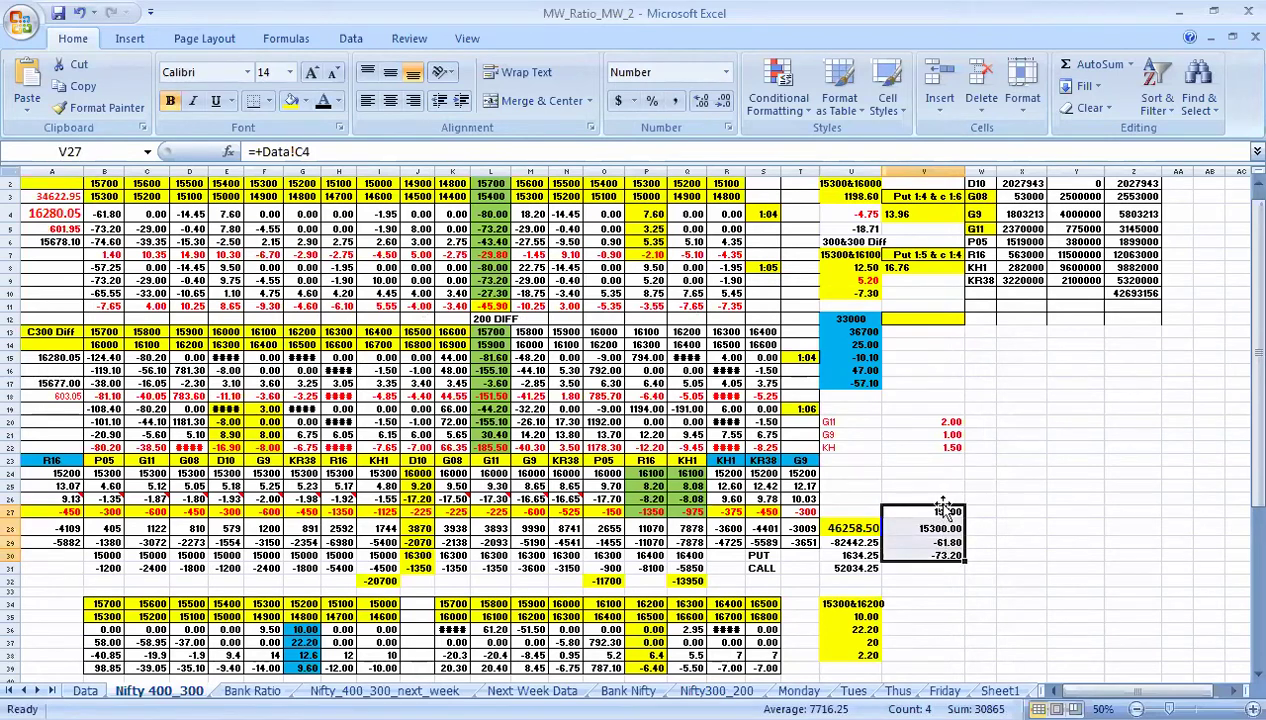
{"action": "key", "text": "Delete"}
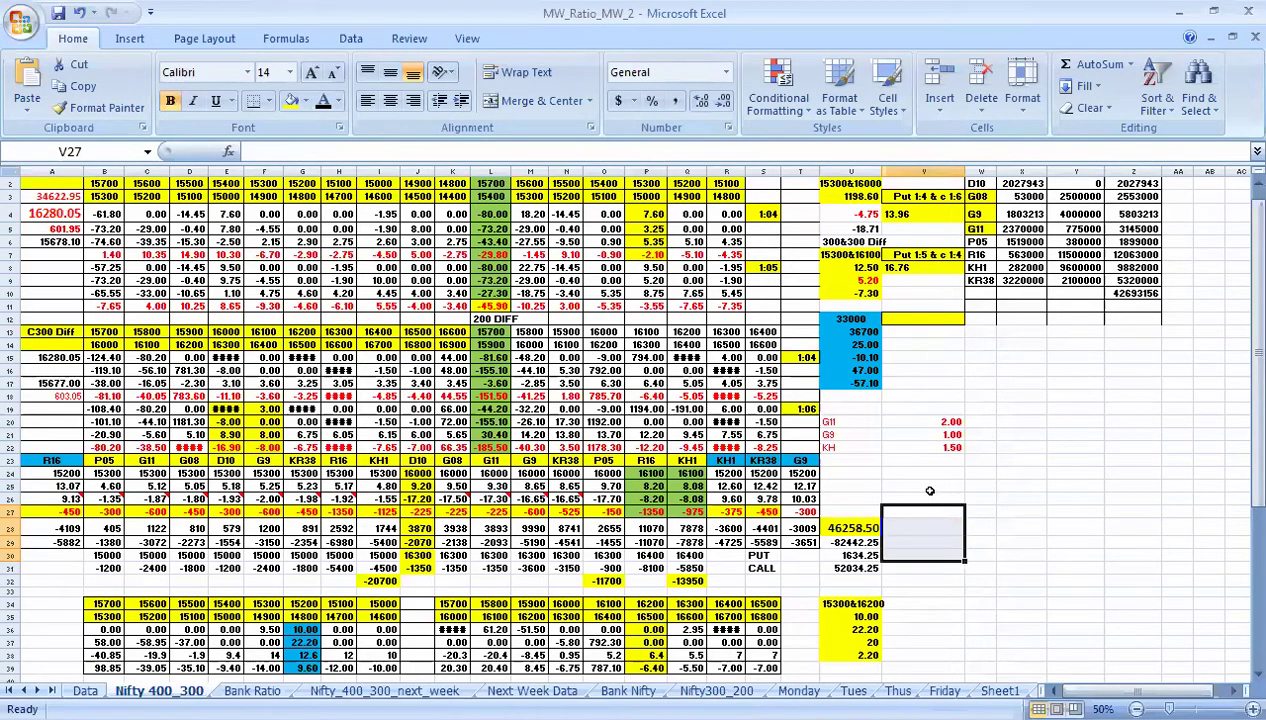
Look through Sheet1 and open Sheet2 with the time-stamped put and call ratio records.
{"action": "left_click", "coordinate": [1000, 690]}
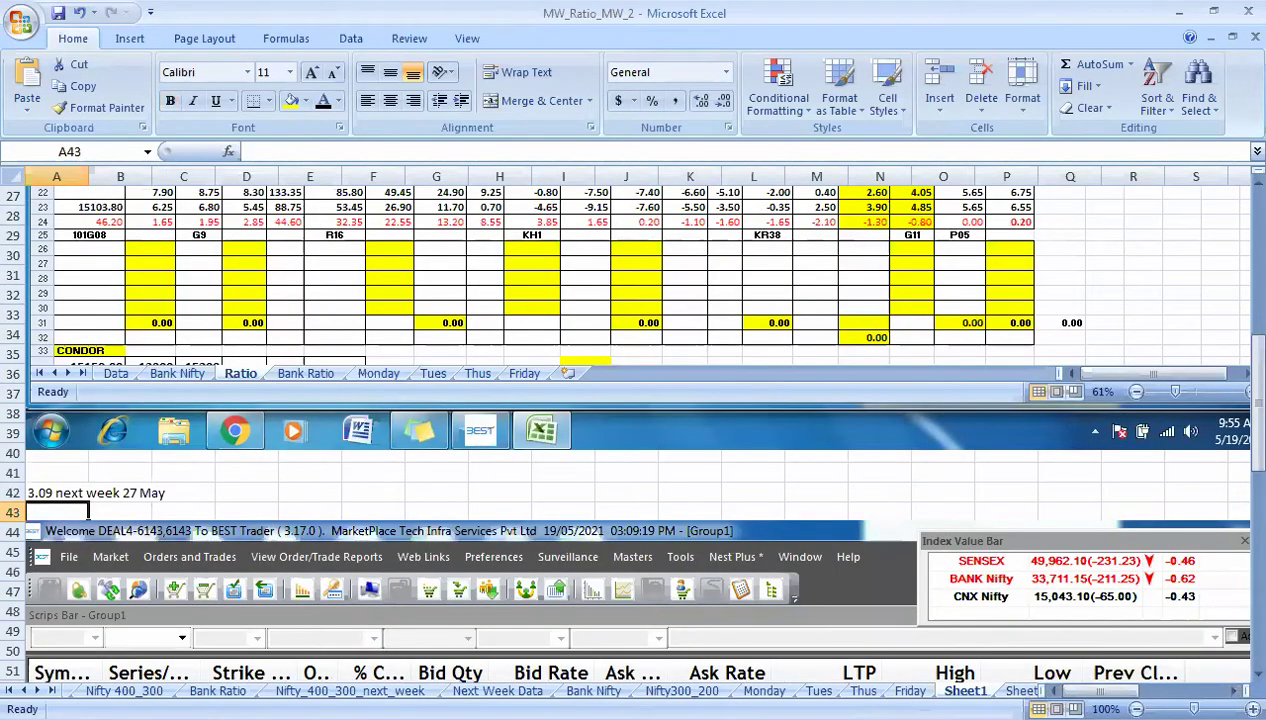
{"action": "left_click", "coordinate": [62, 690]}
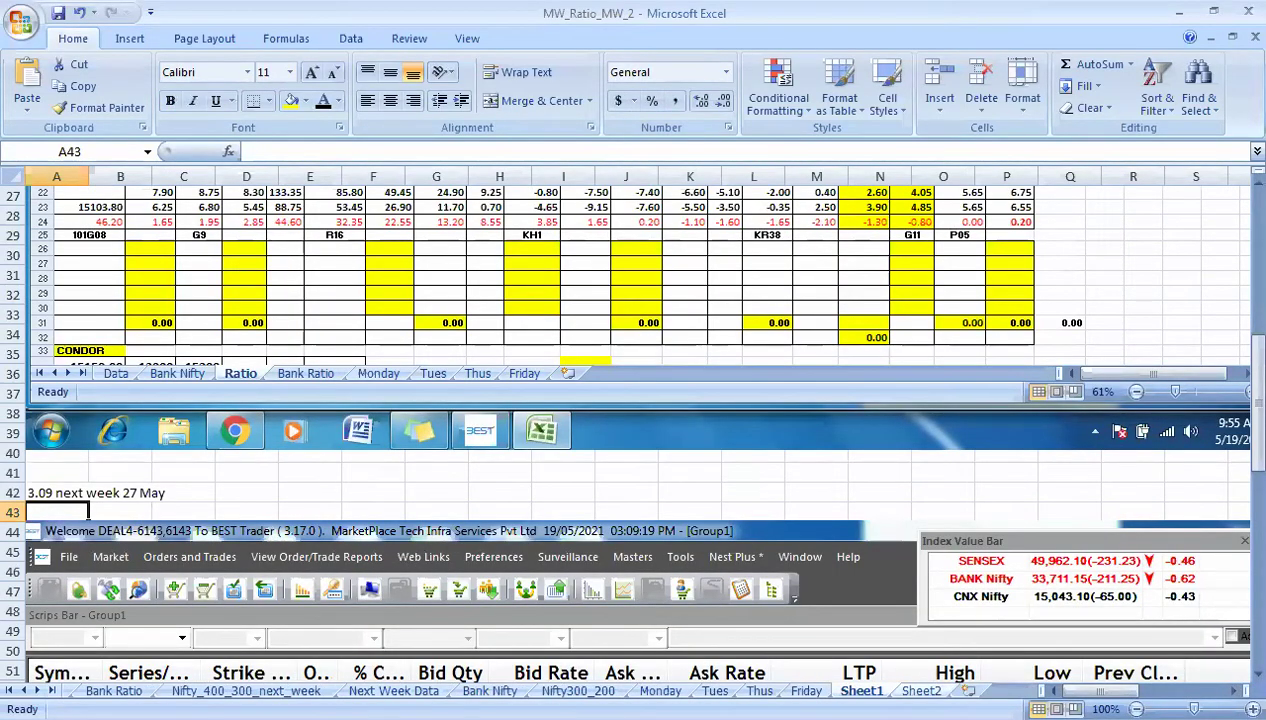
{"action": "left_click", "coordinate": [921, 690]}
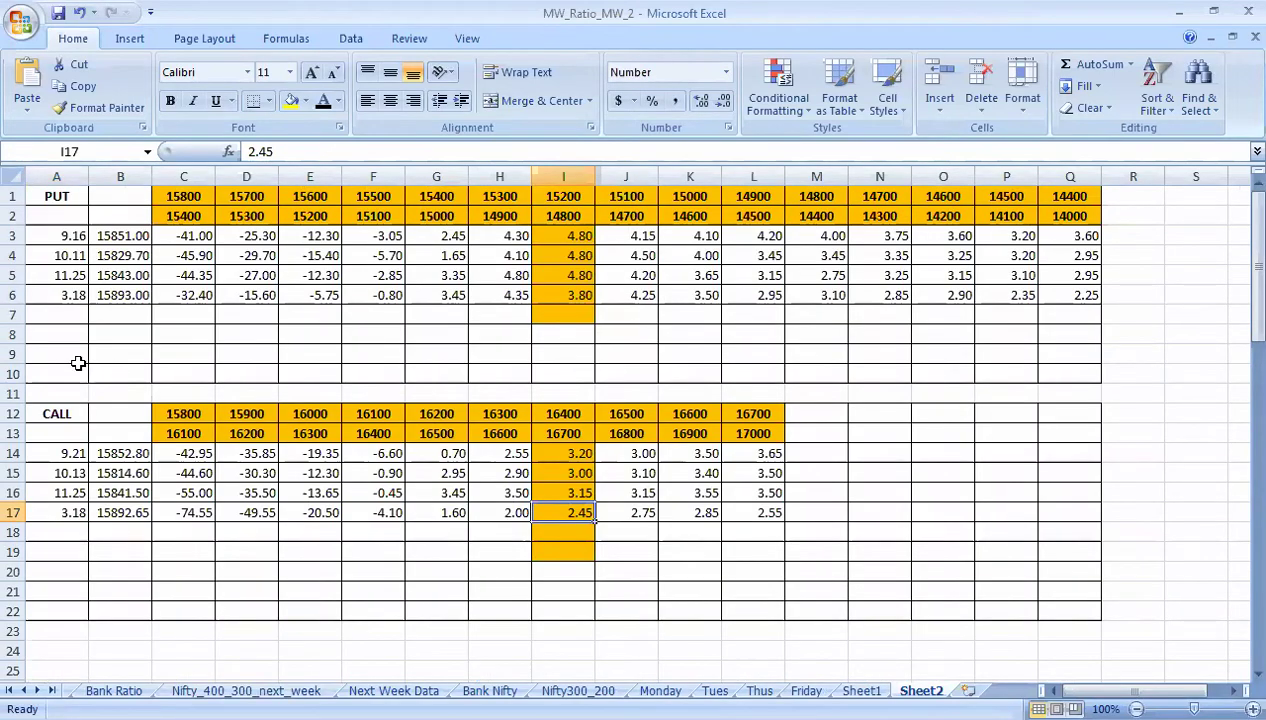
Copy the row A4:U4 from the Bank Ratio sheet.
{"action": "left_click", "coordinate": [113, 690]}
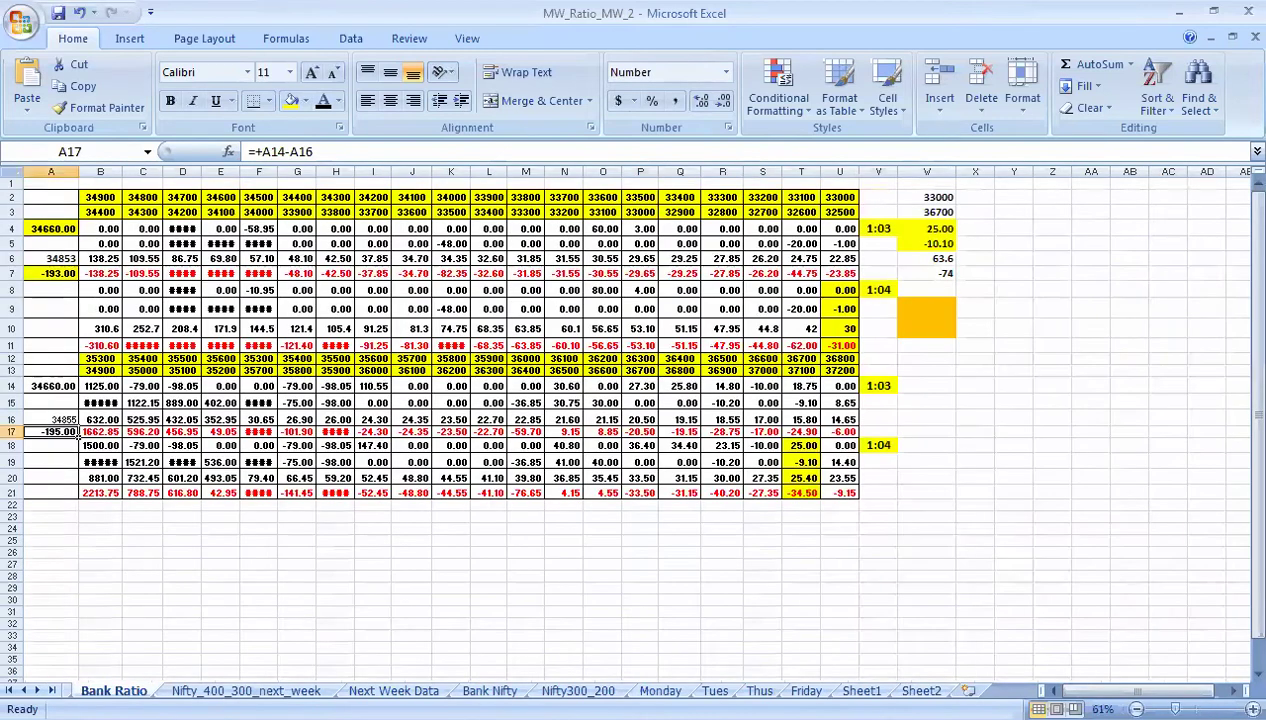
{"action": "left_click", "coordinate": [57, 229]}
{"action": "left_click_drag", "start_coordinate": [57, 229], "coordinate": [840, 228]}
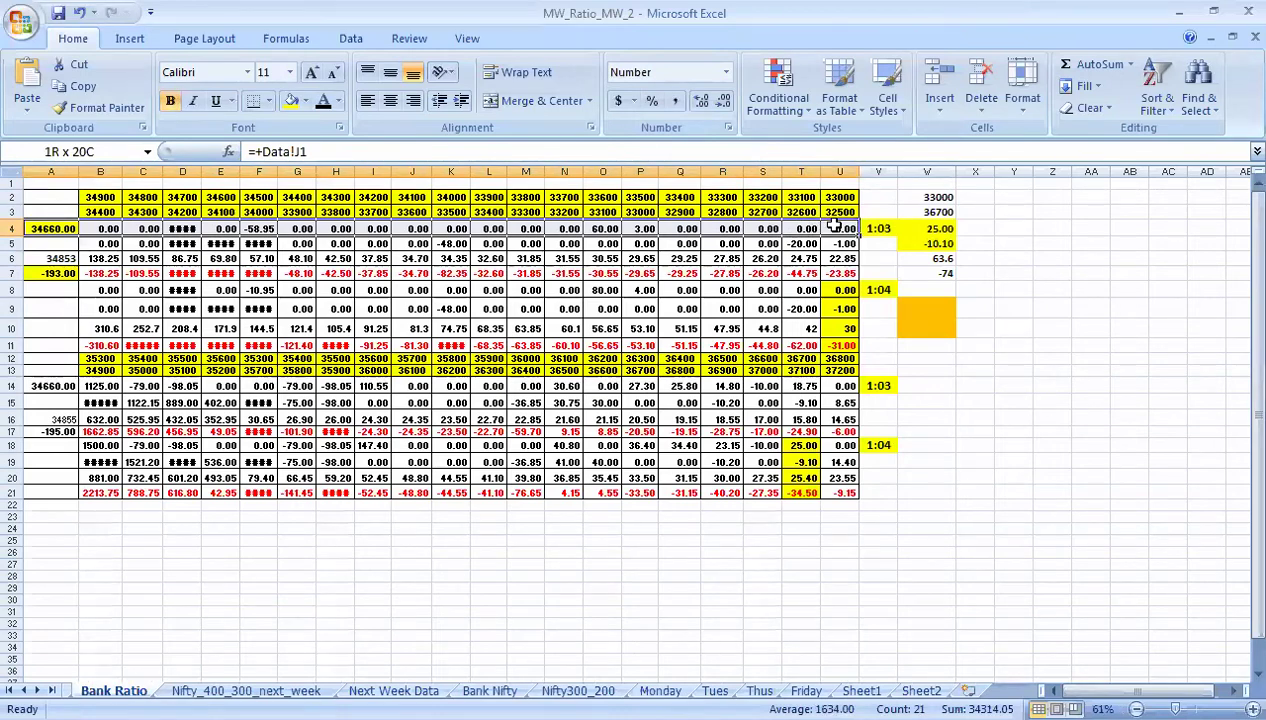
{"action": "right_click", "coordinate": [60, 229]}
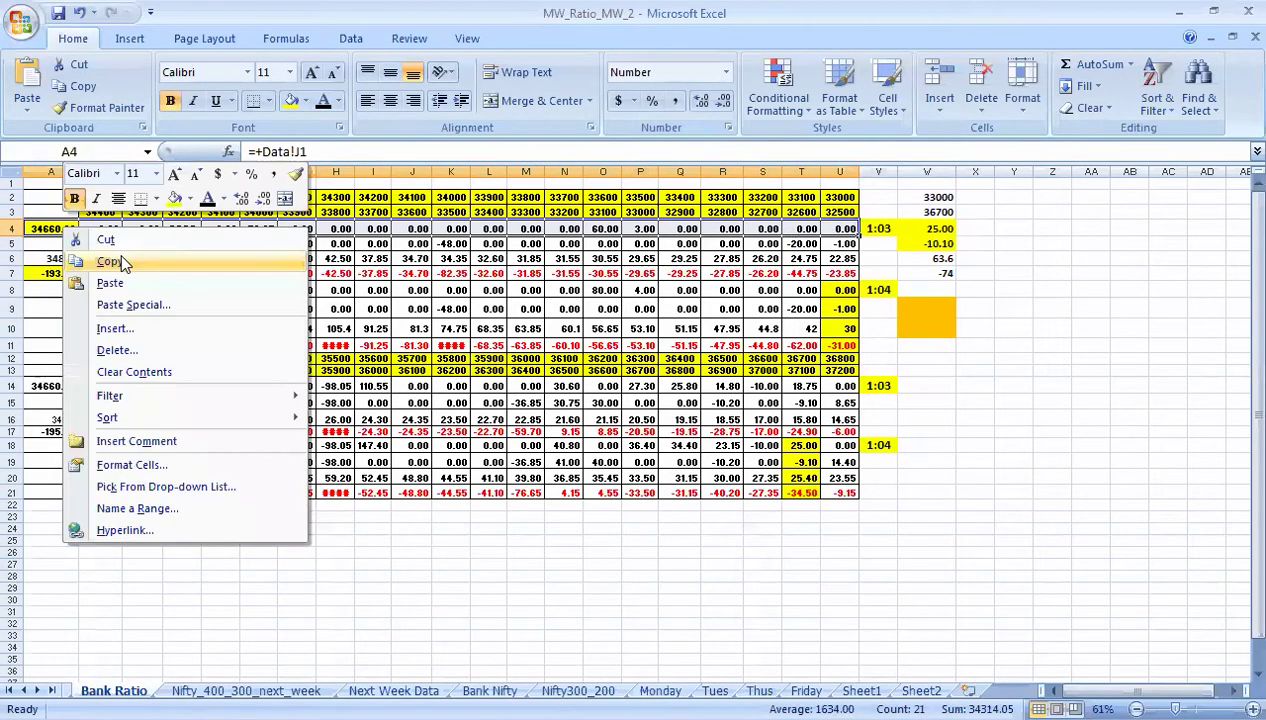
{"action": "left_click", "coordinate": [112, 258]}
Paste the copied Bank Ratio row as values only into Sheet2, starting at B8 of the put table.
{"action": "left_click", "coordinate": [920, 690]}
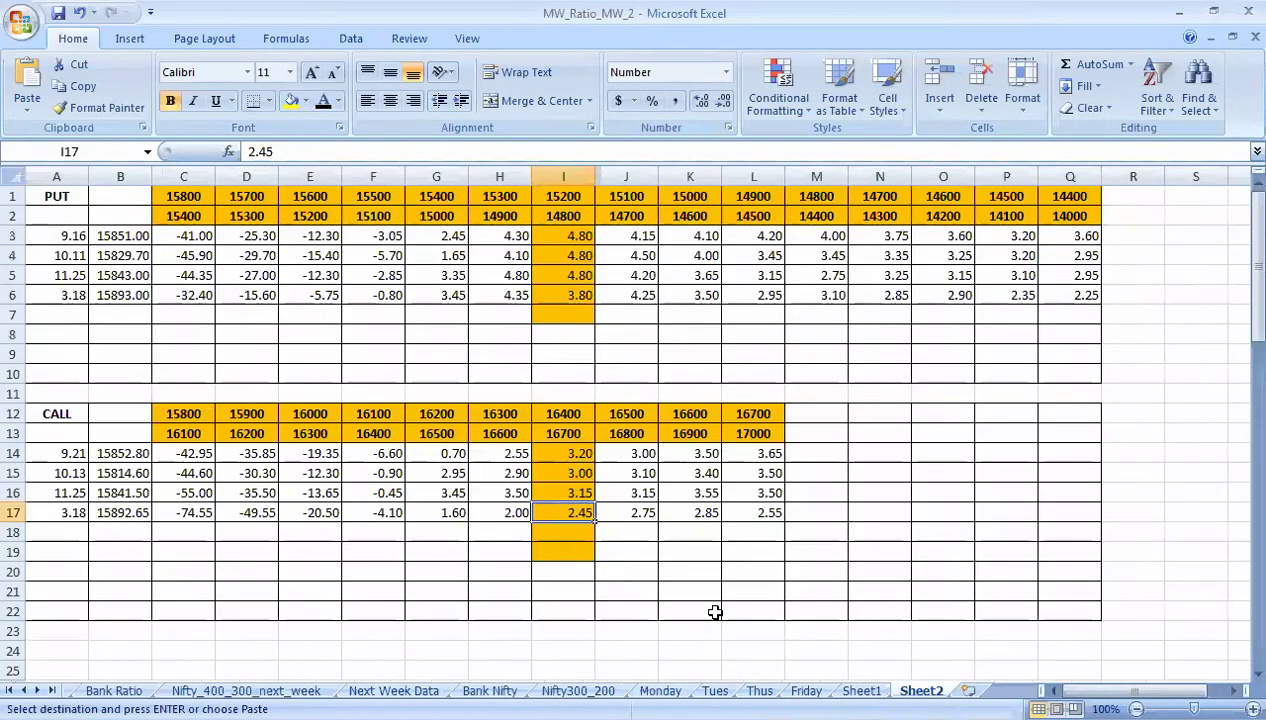
{"action": "left_click", "coordinate": [133, 315]}
{"action": "right_click", "coordinate": [123, 331]}
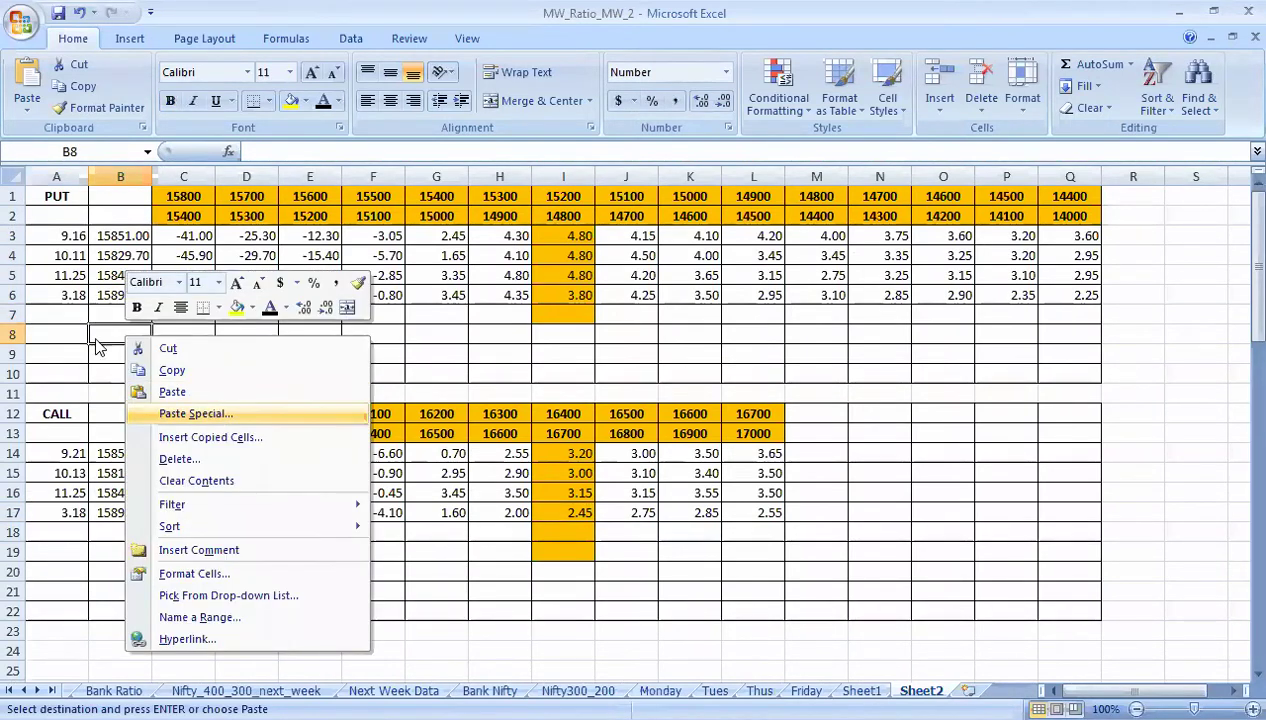
{"action": "left_click", "coordinate": [210, 413]}
{"action": "key", "text": "v"}
{"action": "left_click", "coordinate": [262, 542]}
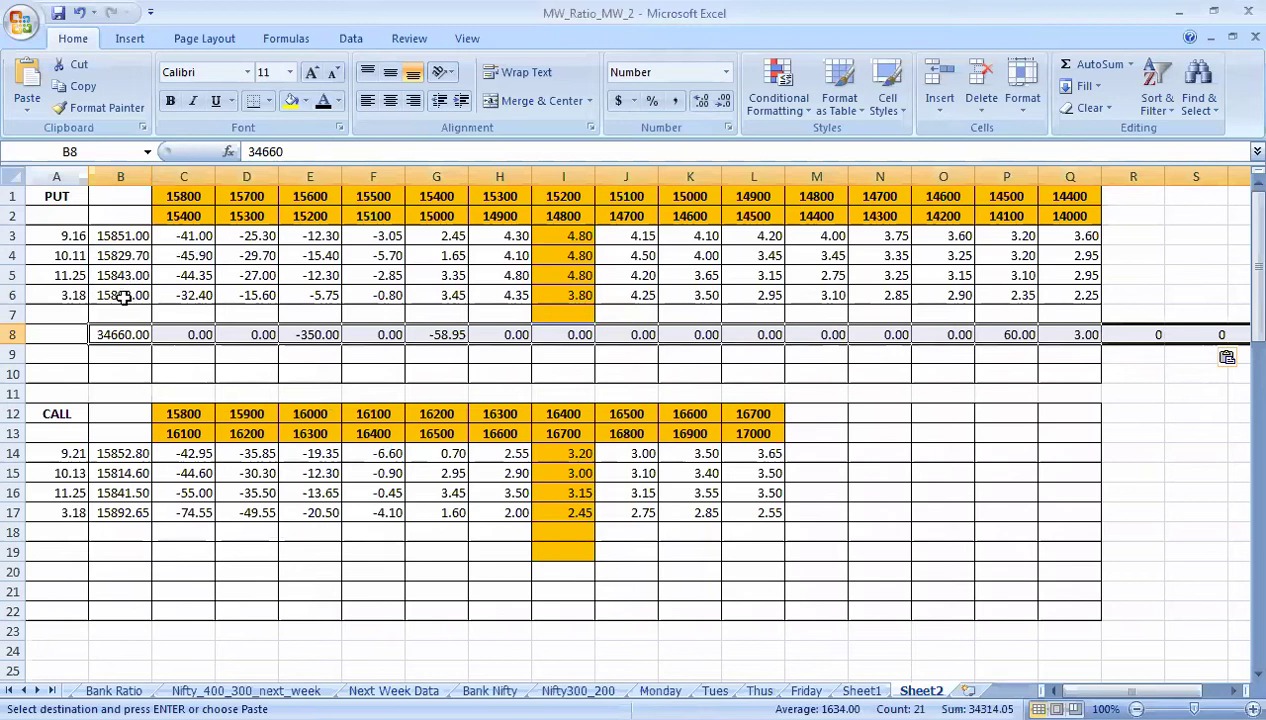
Undo the values pasted into row 8, and check the put records in I3 and B4.
{"action": "left_click", "coordinate": [79, 12]}
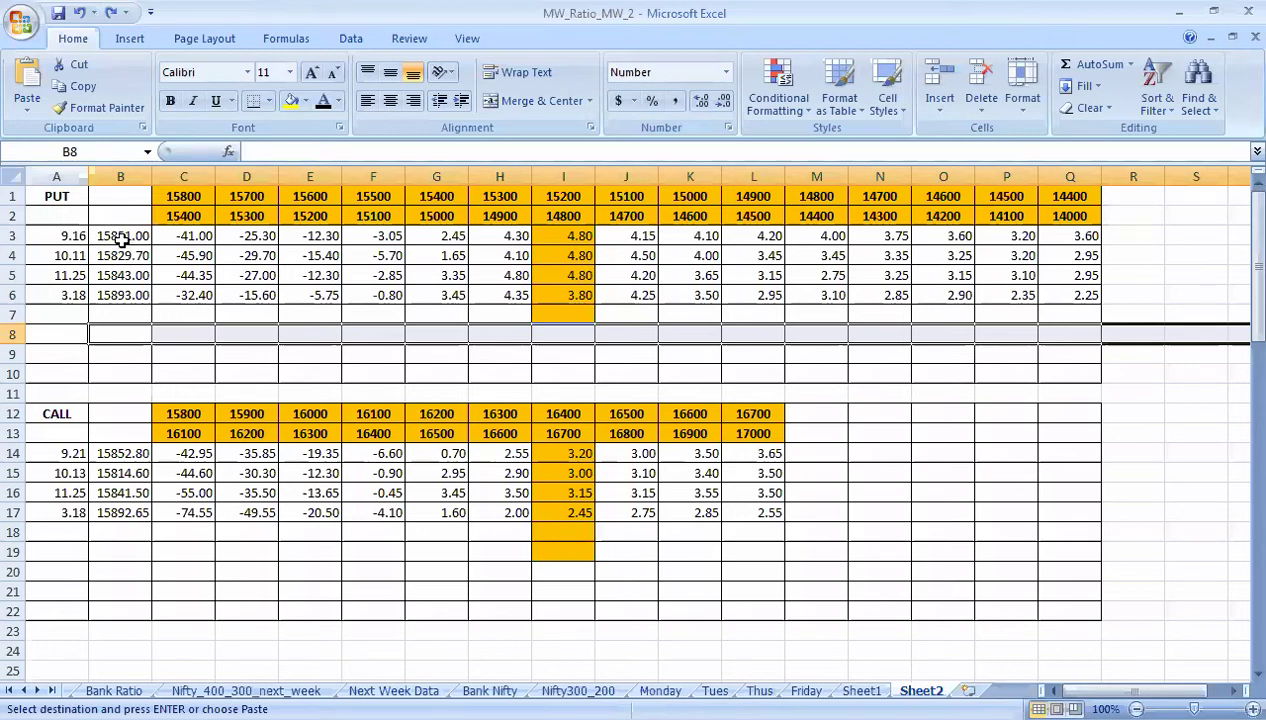
{"action": "left_click", "coordinate": [580, 237]}
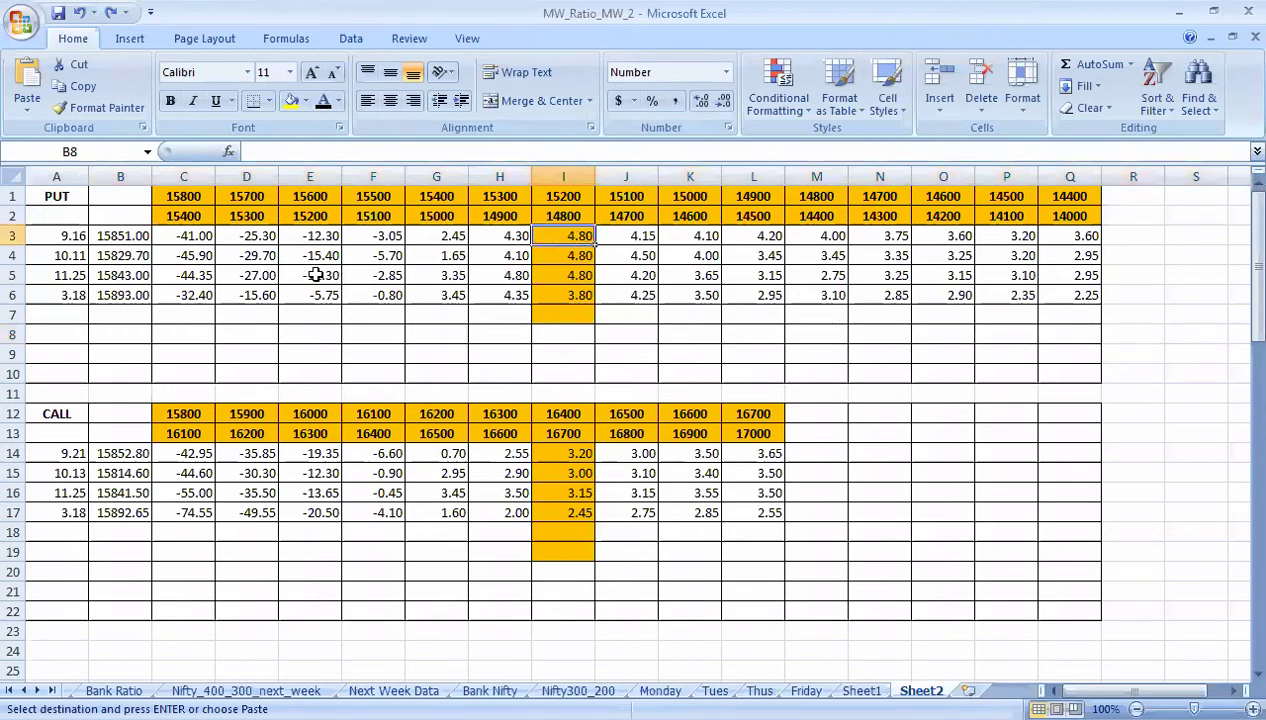
{"action": "left_click", "coordinate": [120, 256]}
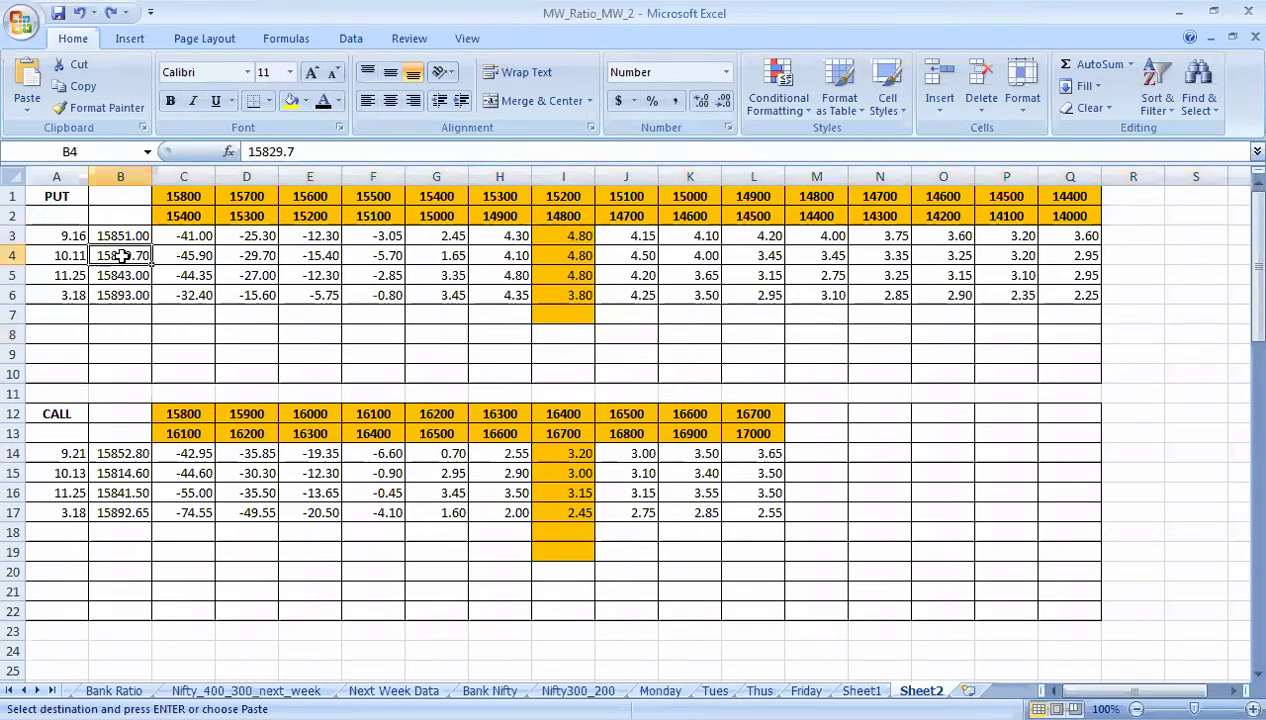
Compare the put records in rows 4 to 6 and the call values in I14 and I17 on Sheet2.
{"action": "left_click", "coordinate": [552, 254]}
{"action": "left_click", "coordinate": [122, 274]}
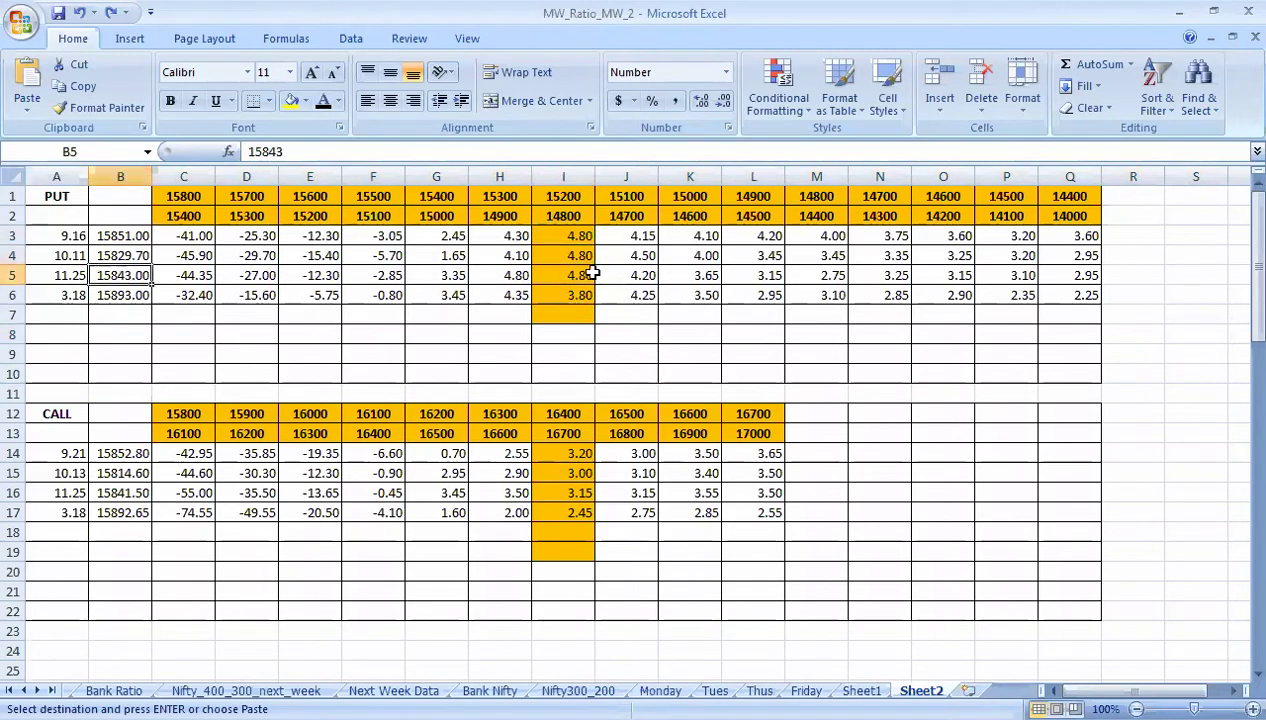
{"action": "left_click", "coordinate": [578, 281]}
{"action": "left_click", "coordinate": [64, 295]}
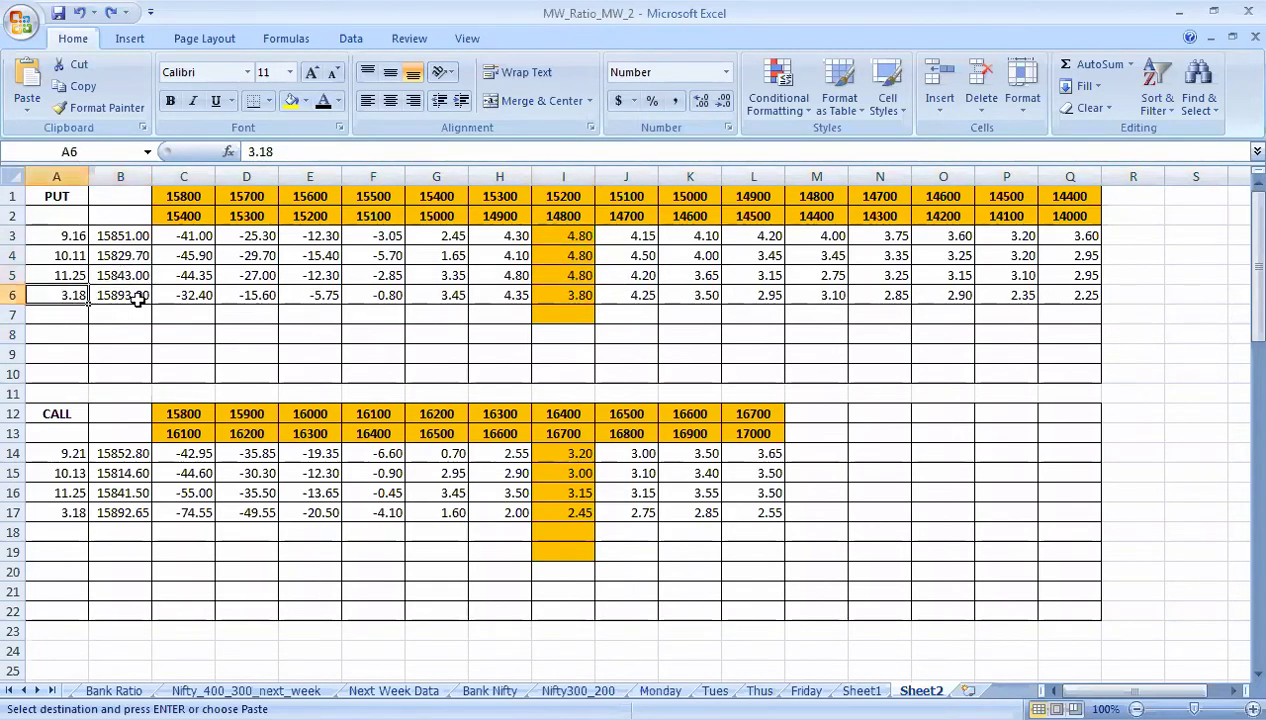
{"action": "left_click", "coordinate": [130, 298]}
{"action": "left_click", "coordinate": [551, 292]}
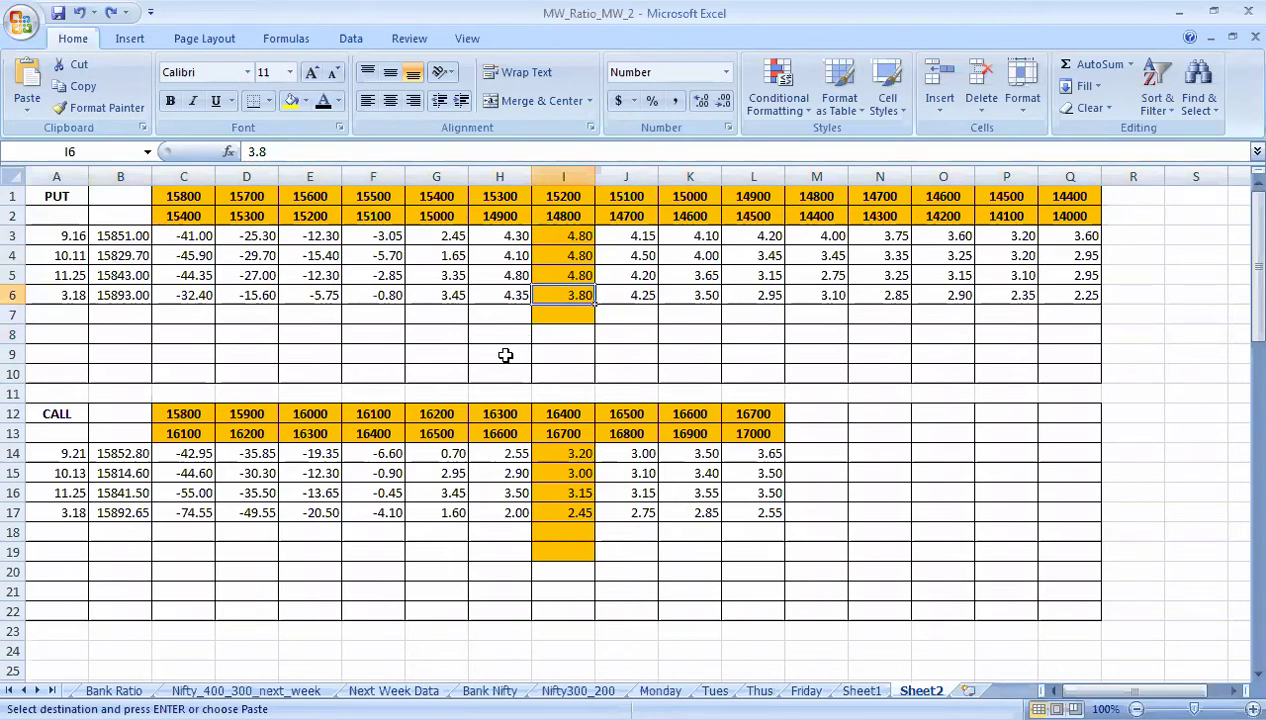
{"action": "left_click", "coordinate": [570, 453]}
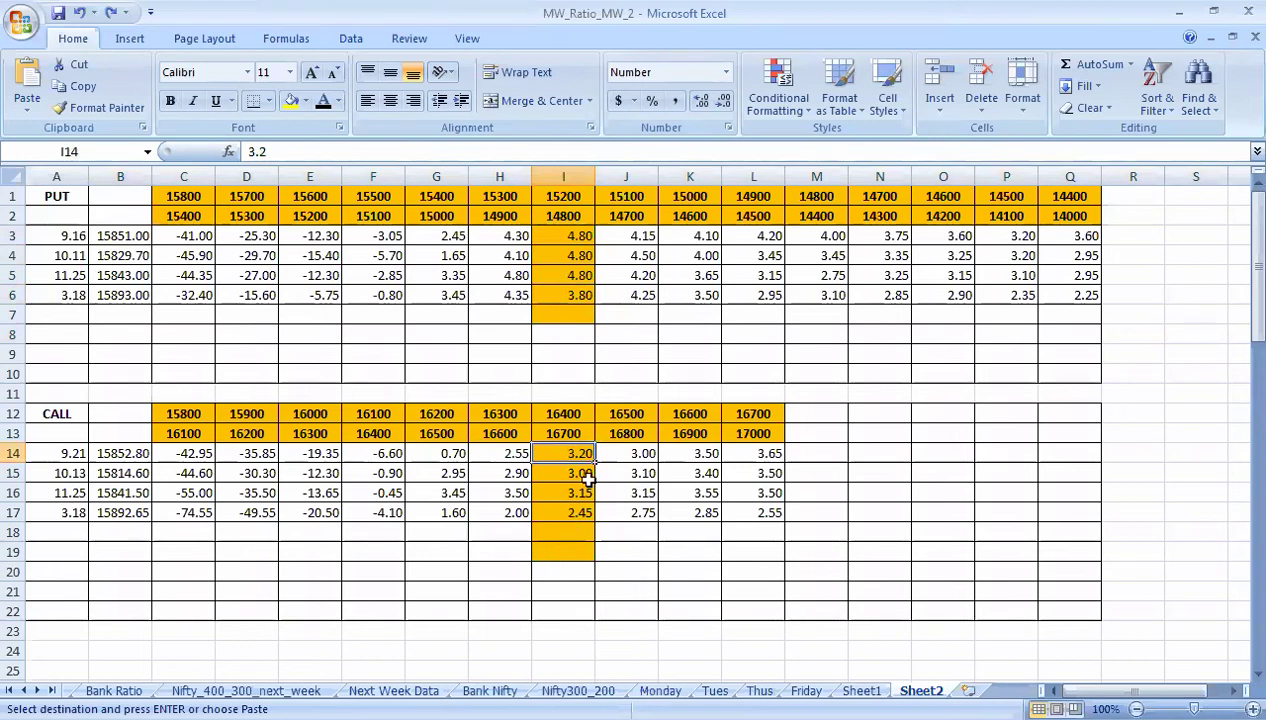
{"action": "left_click", "coordinate": [579, 513]}
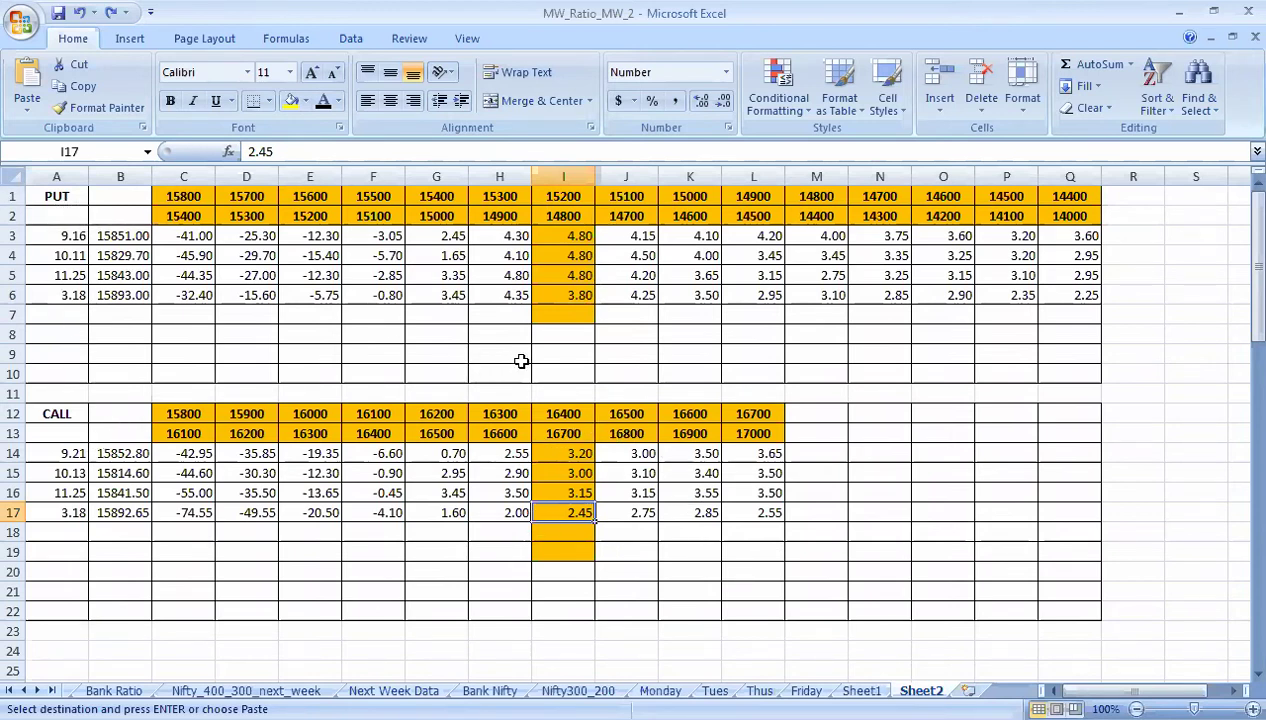
Examine the first put record in row 3 around the 15200/14800 spread, including the index value in B3.
{"action": "scroll", "coordinate": [581, 495], "scroll_direction": "down", "scroll_amount": 2}
{"action": "scroll", "coordinate": [584, 498], "scroll_direction": "up", "scroll_amount": 2}
{"action": "left_click", "coordinate": [627, 240]}
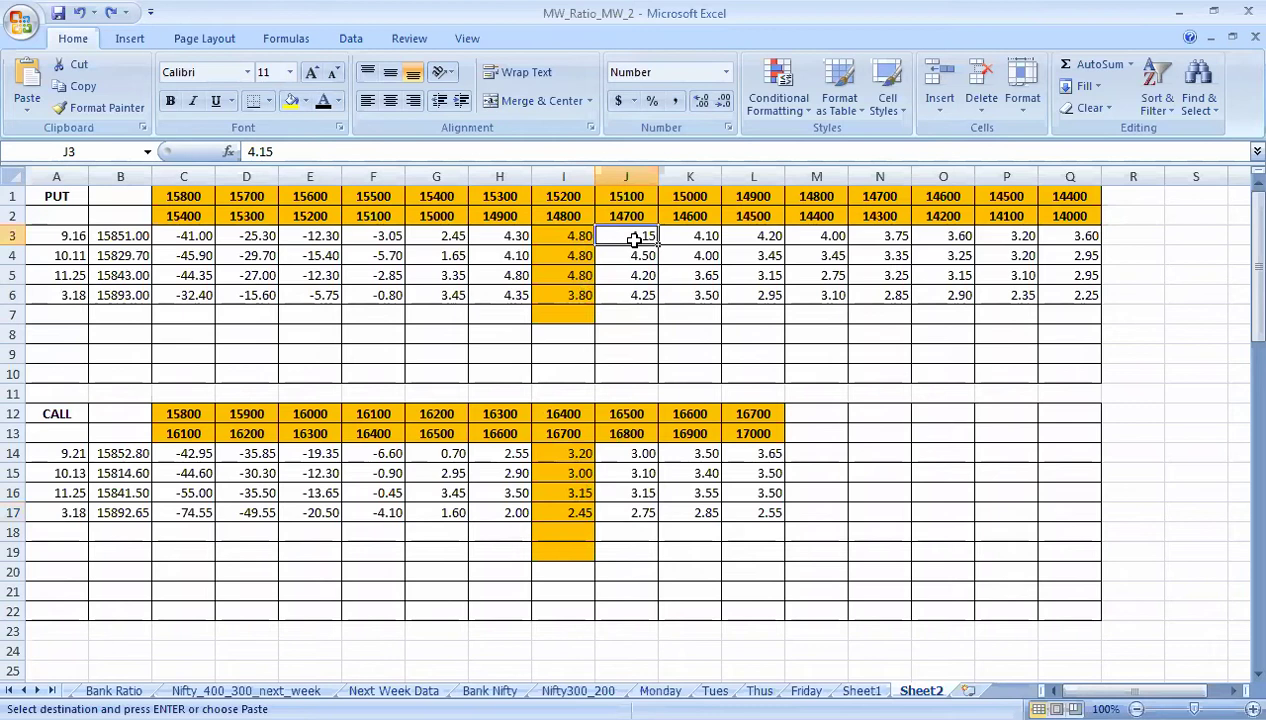
{"action": "left_click", "coordinate": [515, 238]}
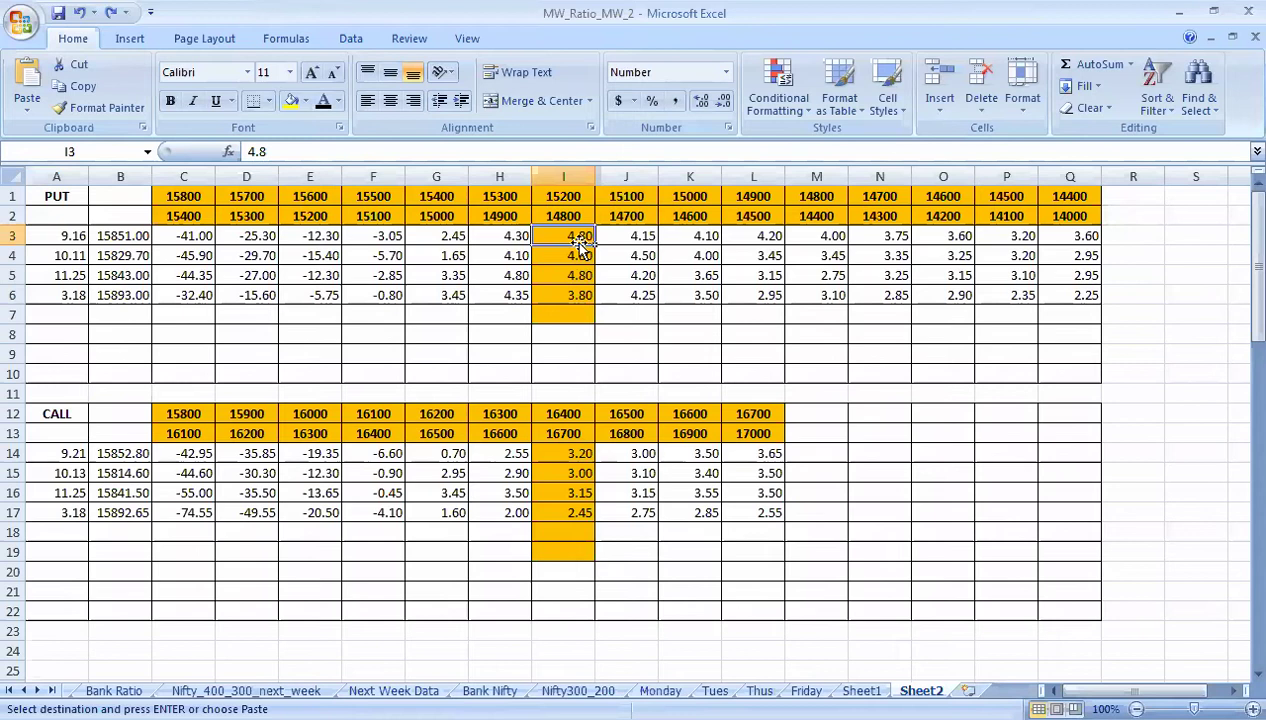
{"action": "left_click", "coordinate": [583, 256]}
{"action": "left_click", "coordinate": [580, 237]}
{"action": "left_click", "coordinate": [130, 241]}
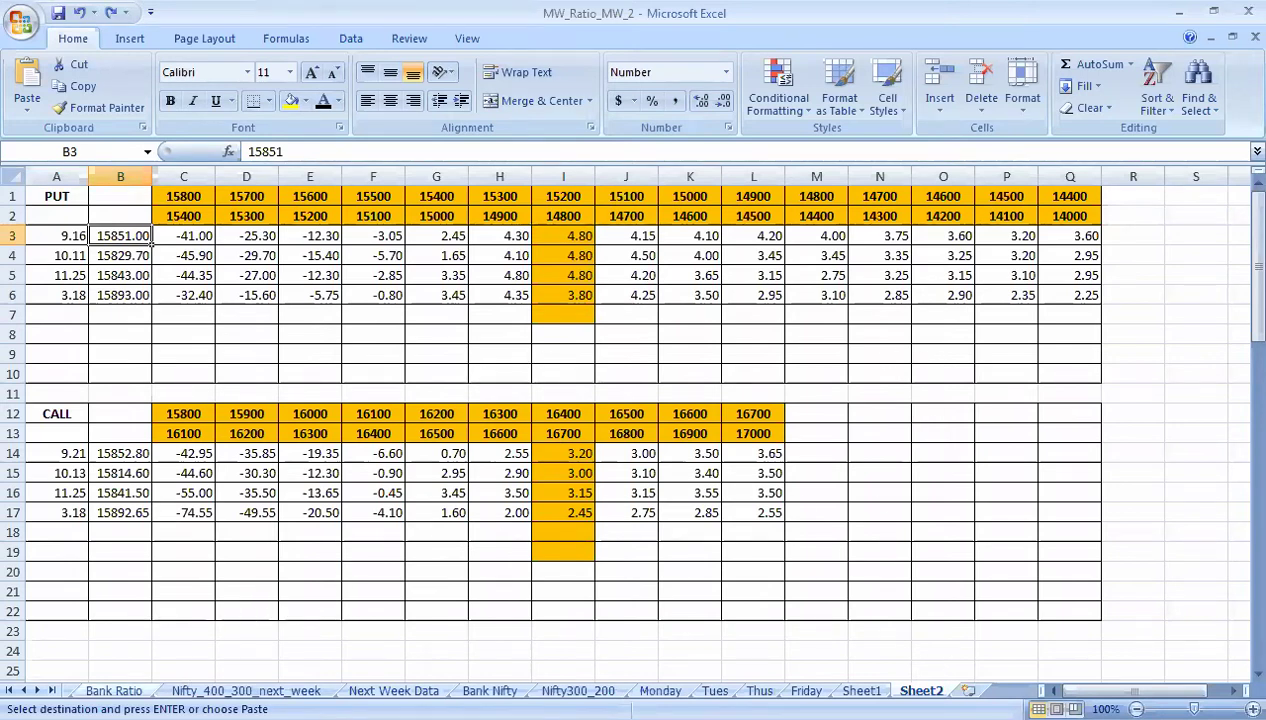
Open the Bank Ratio sheet and enter the strikes 36700 in M24 and 33100 in N24.
{"action": "left_click", "coordinate": [113, 690]}
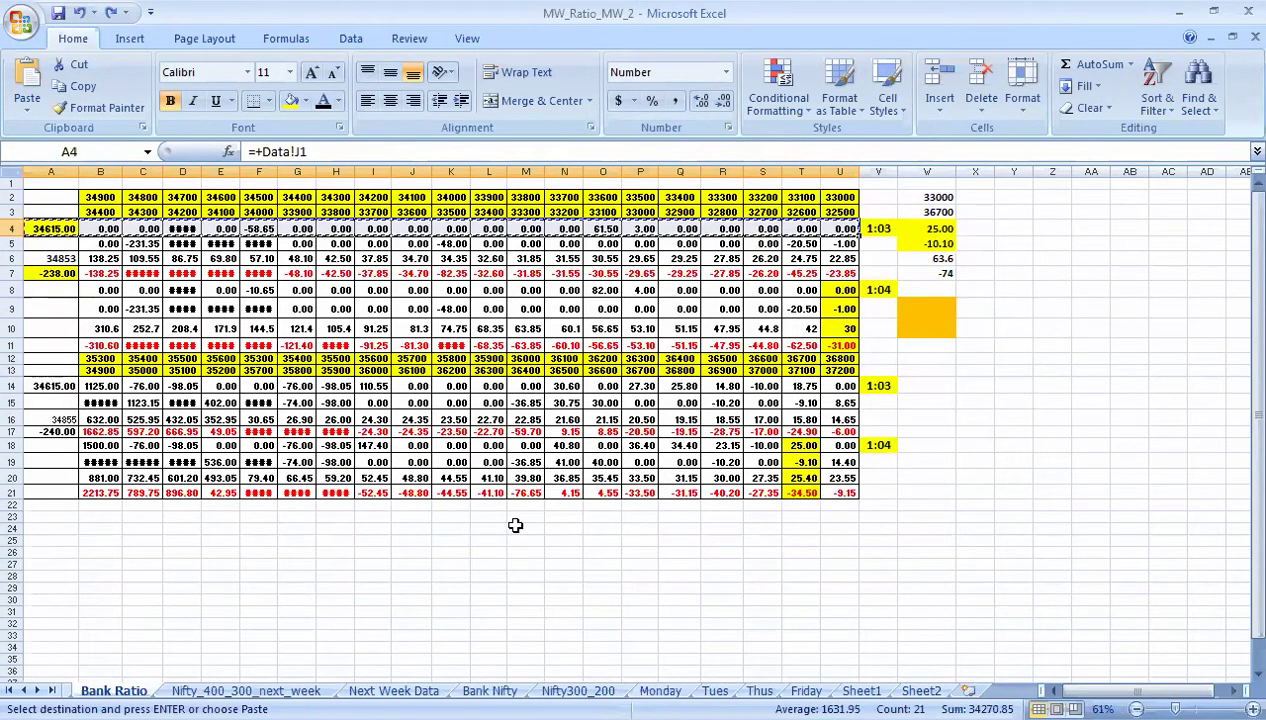
{"action": "left_click", "coordinate": [515, 529]}
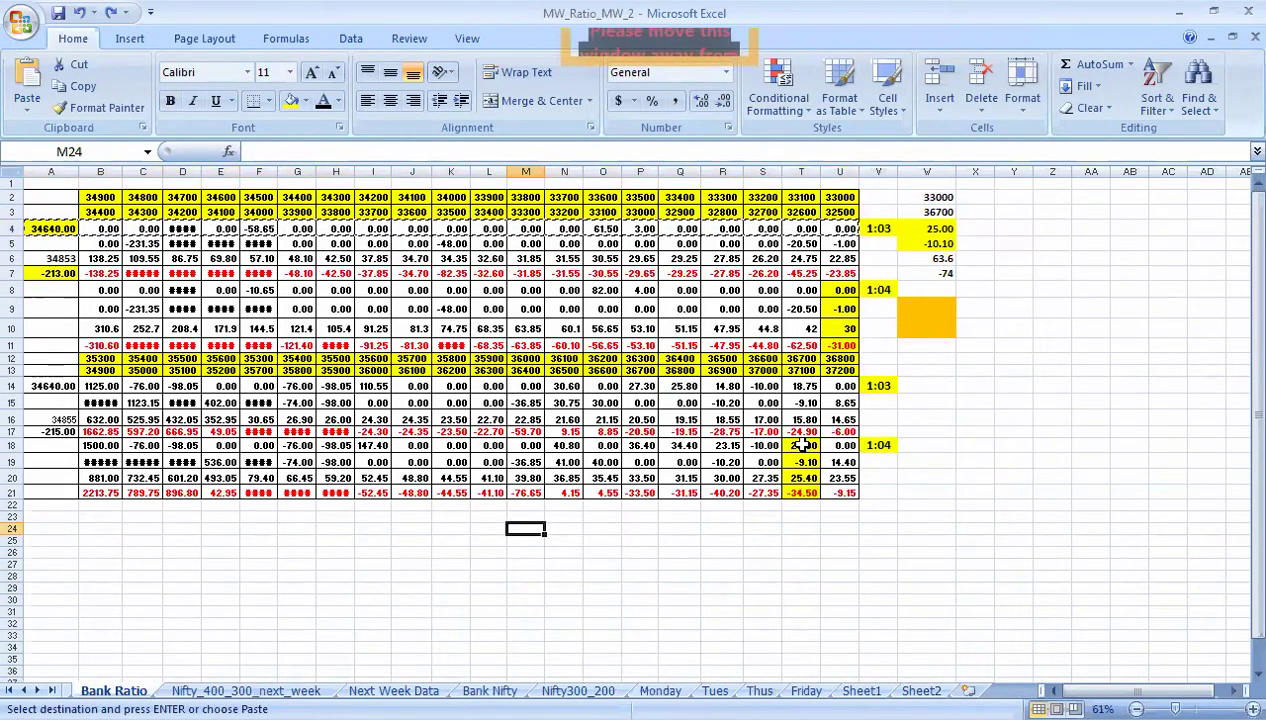
{"action": "type", "text": "36"}
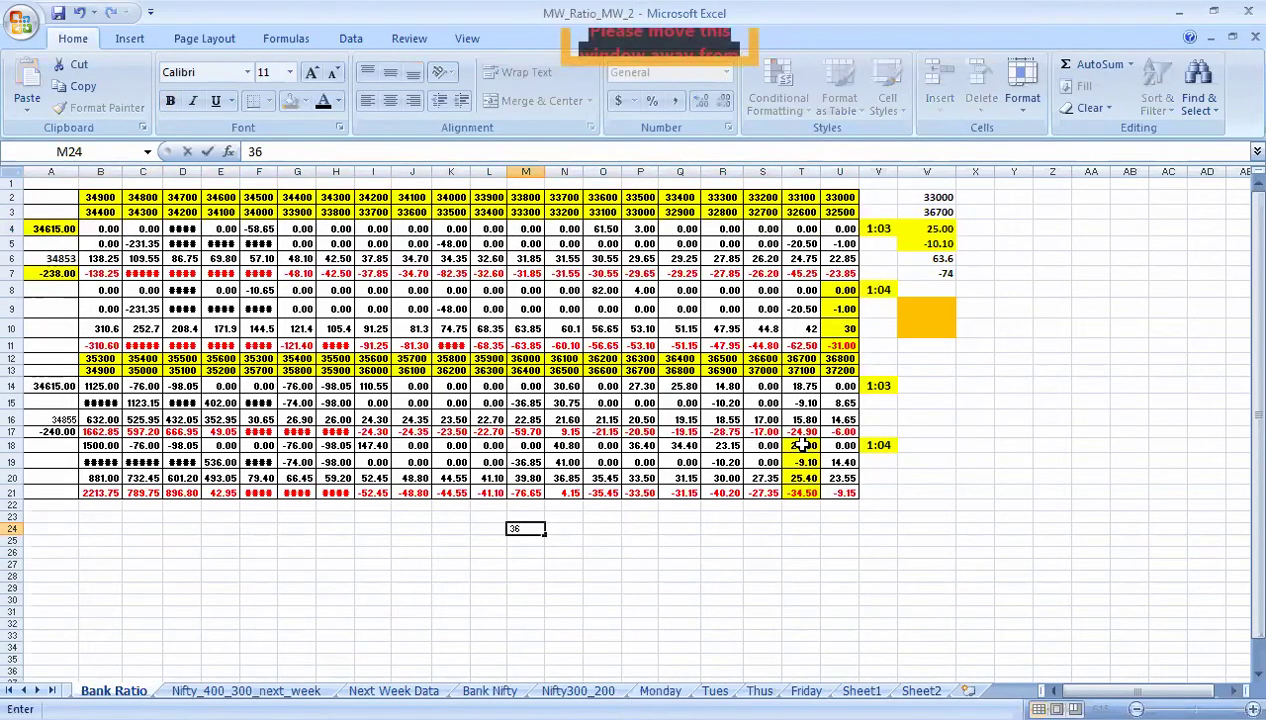
{"action": "type", "text": "700"}
{"action": "key", "text": "Tab"}
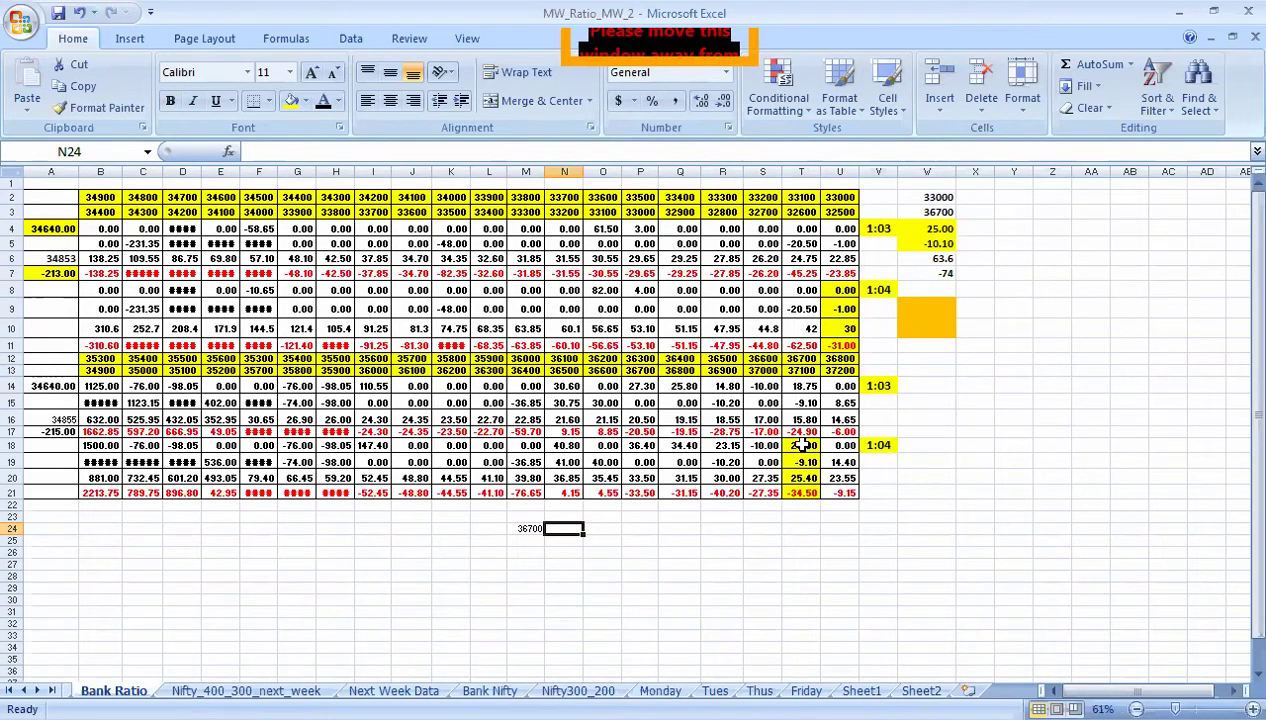
{"action": "type", "text": "33100"}
{"action": "key", "text": "Return"}
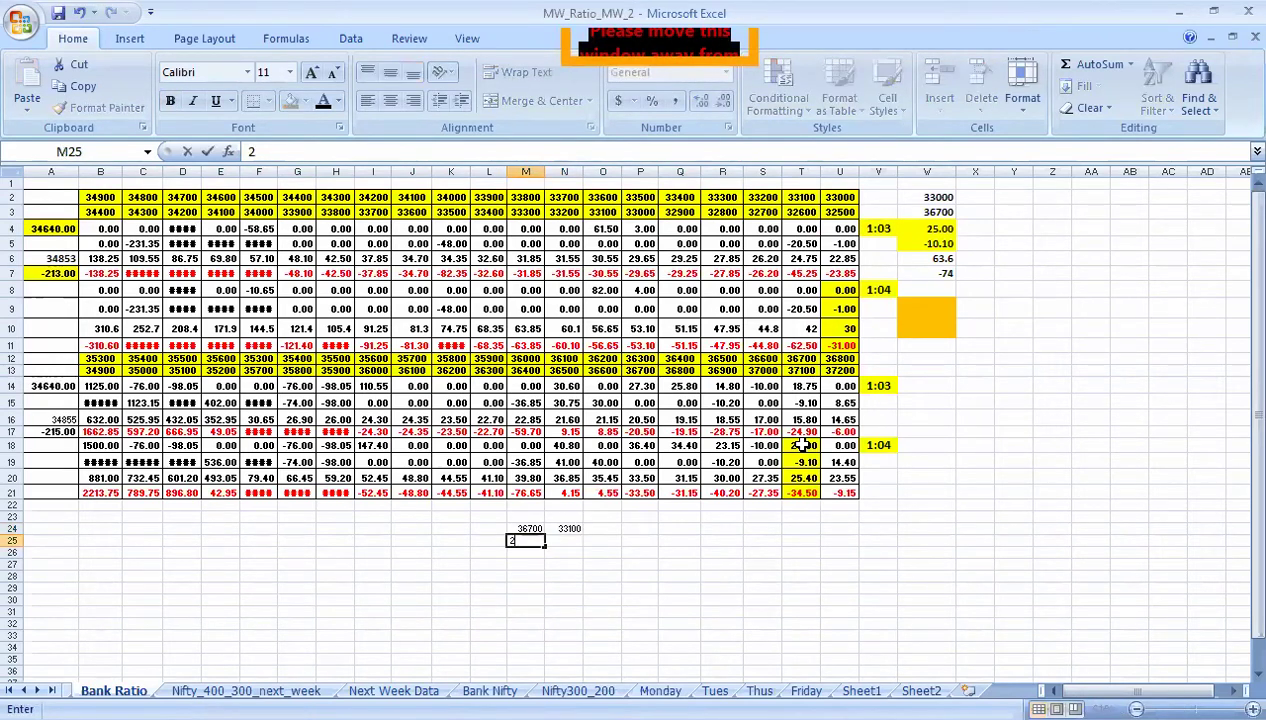
Enter the spread values 25 in M25 and 36 in N25.
{"action": "type", "text": "25"}
{"action": "key", "text": "Tab"}
{"action": "type", "text": "36"}
{"action": "key", "text": "Return"}
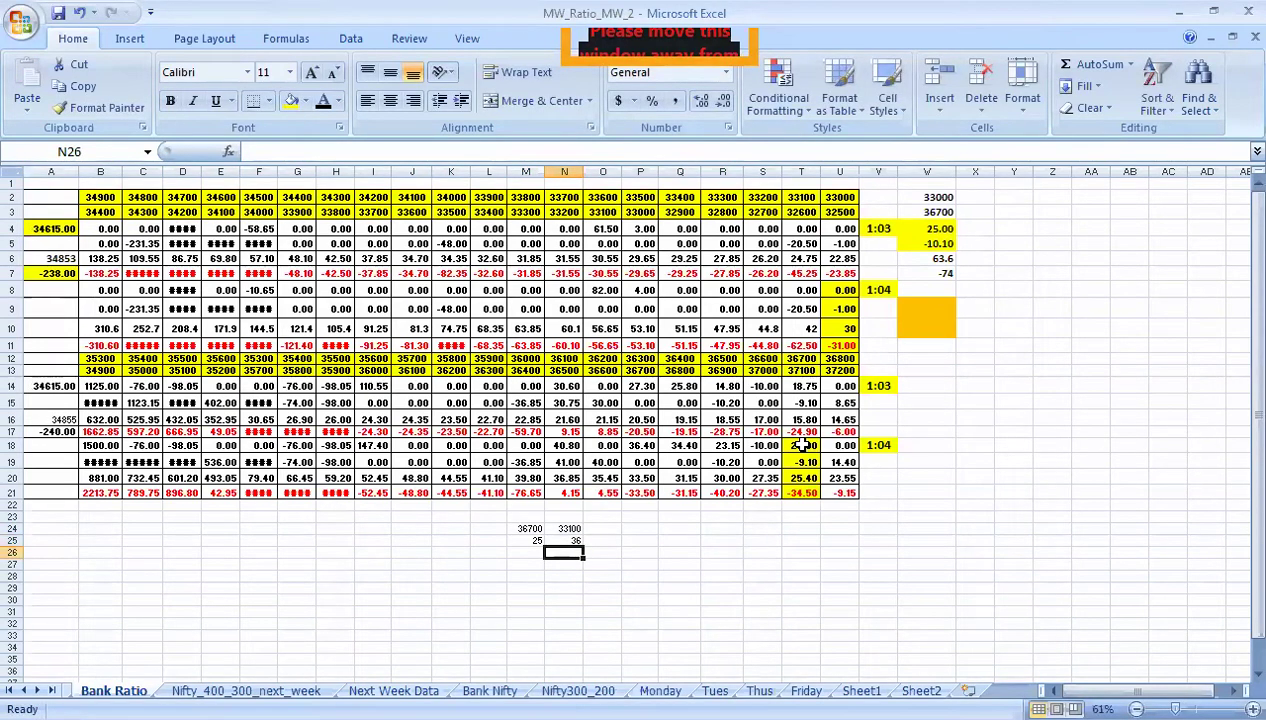
Add N25 and M25 with a formula in O25.
{"action": "key", "text": "Up"}
{"action": "key", "text": "Right"}
{"action": "type", "text": "+"}
{"action": "key", "text": "Left"}
{"action": "type", "text": "+"}
{"action": "key", "text": "Left"}
{"action": "key", "text": "Left"}
{"action": "key", "text": "Return"}
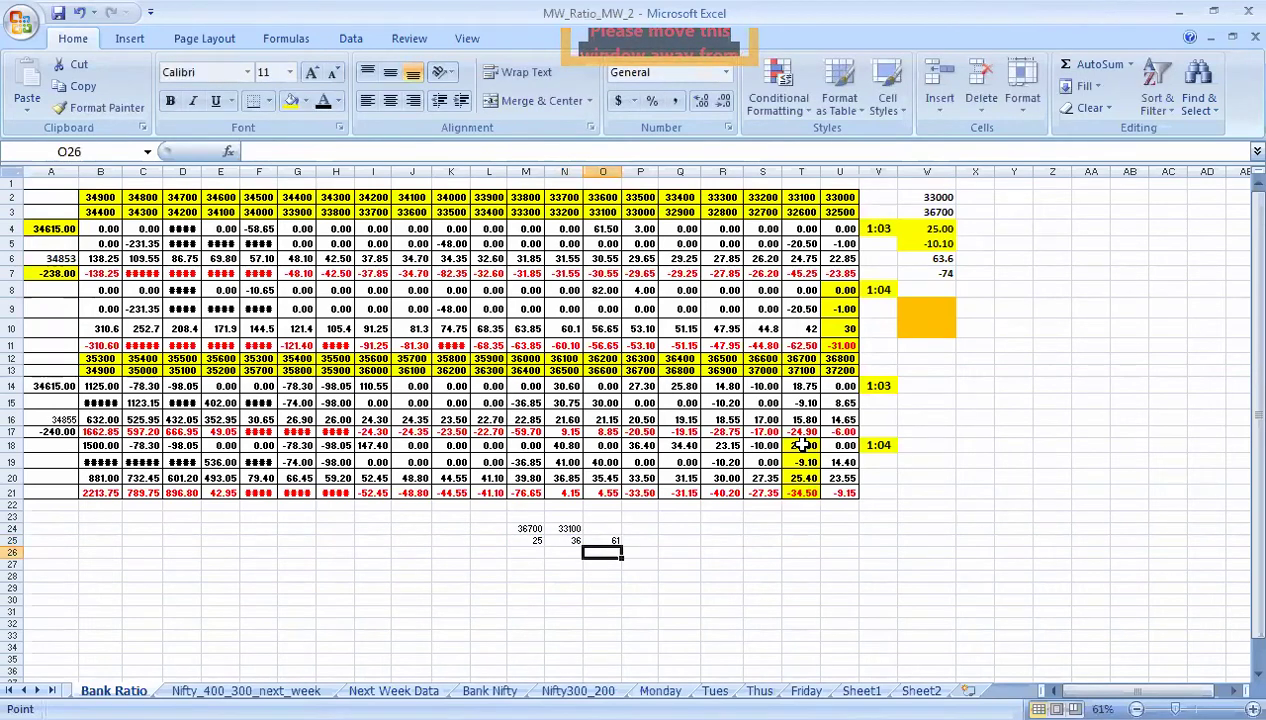
Link M26 to the live ratio value in T9.
{"action": "key", "text": "Left"}
{"action": "key", "text": "Left"}
{"action": "type", "text": "+"}
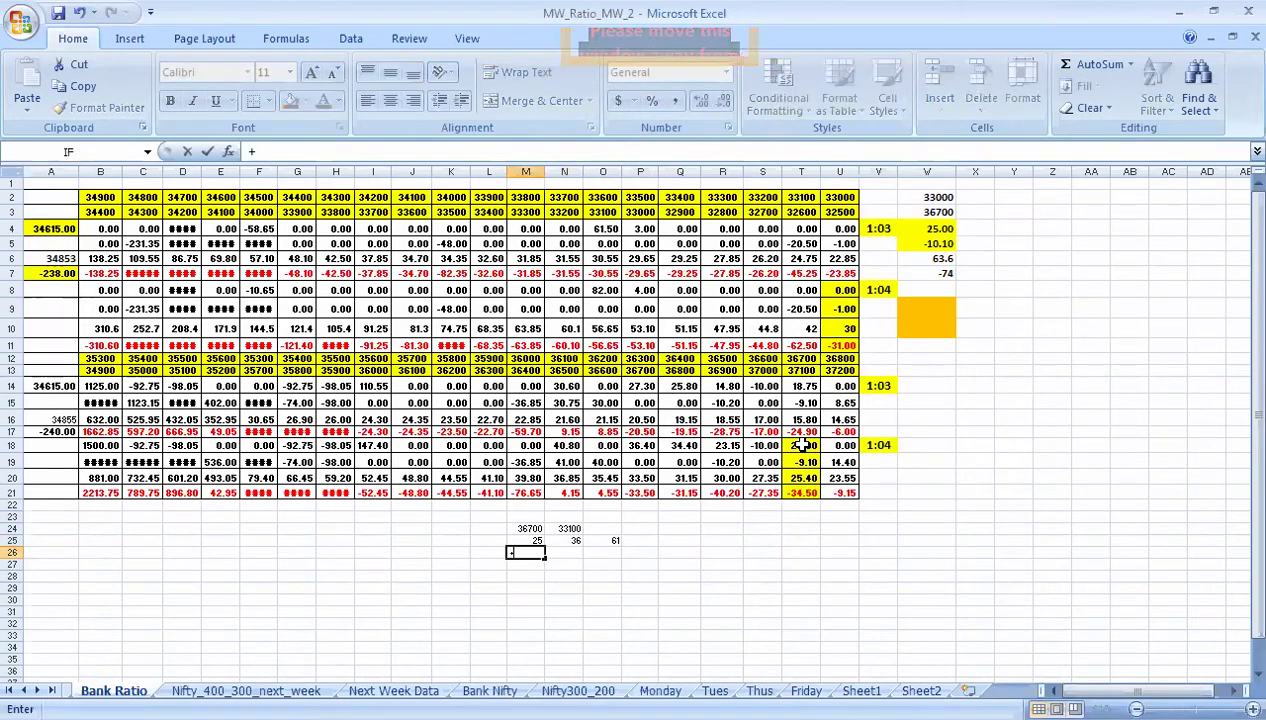
{"action": "left_click", "coordinate": [818, 309]}
{"action": "key", "text": "Return"}
Link N26 to the live ratio value in T19.
{"action": "key", "text": "Up"}
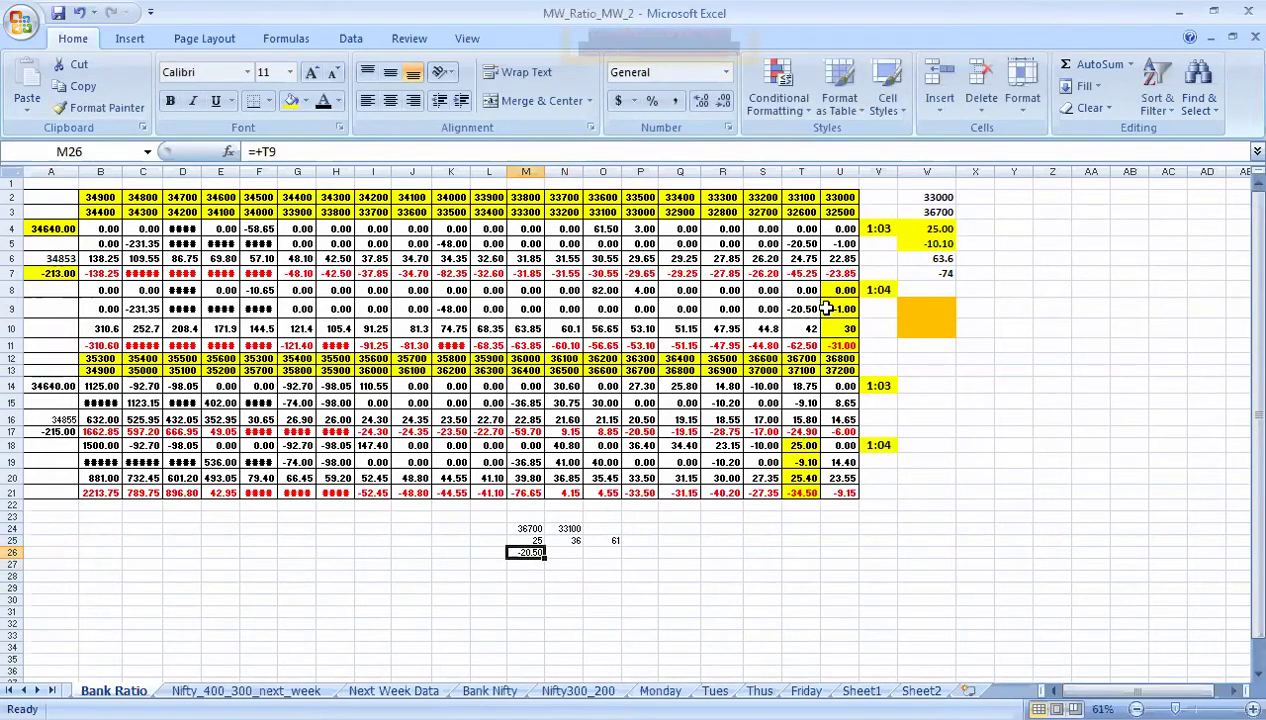
{"action": "key", "text": "Right"}
{"action": "type", "text": "+"}
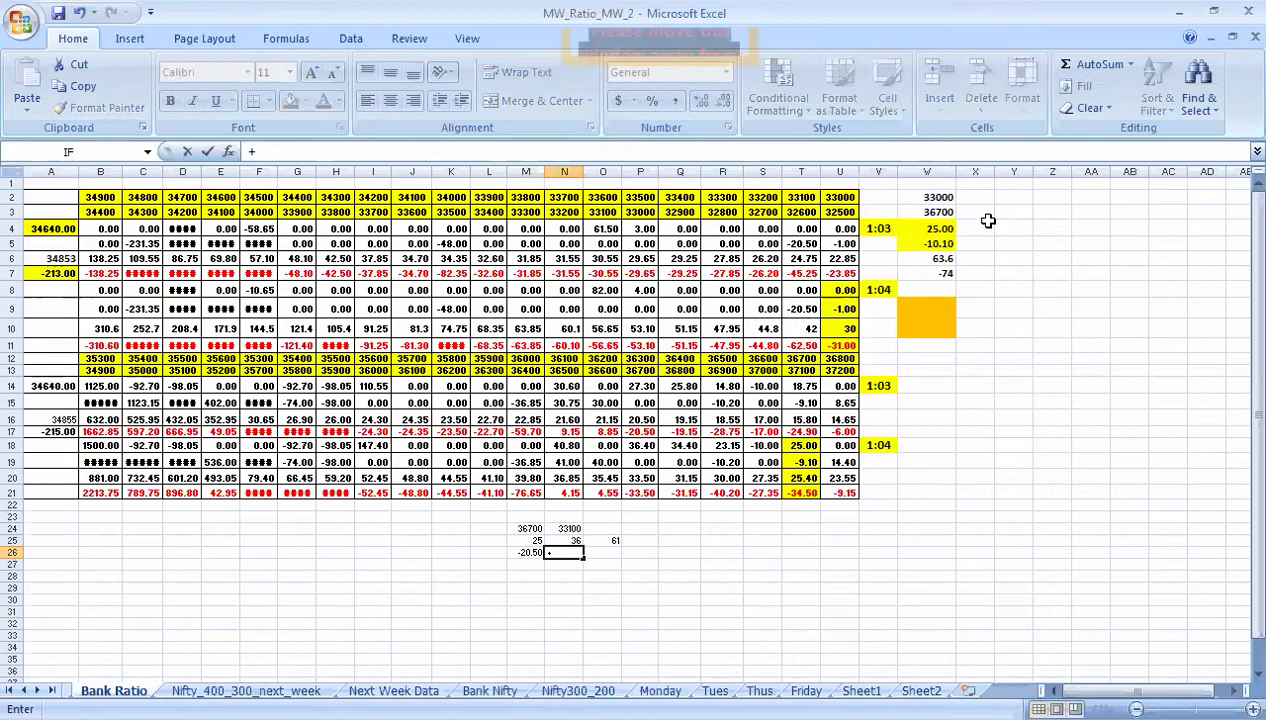
{"action": "left_click", "coordinate": [805, 463]}
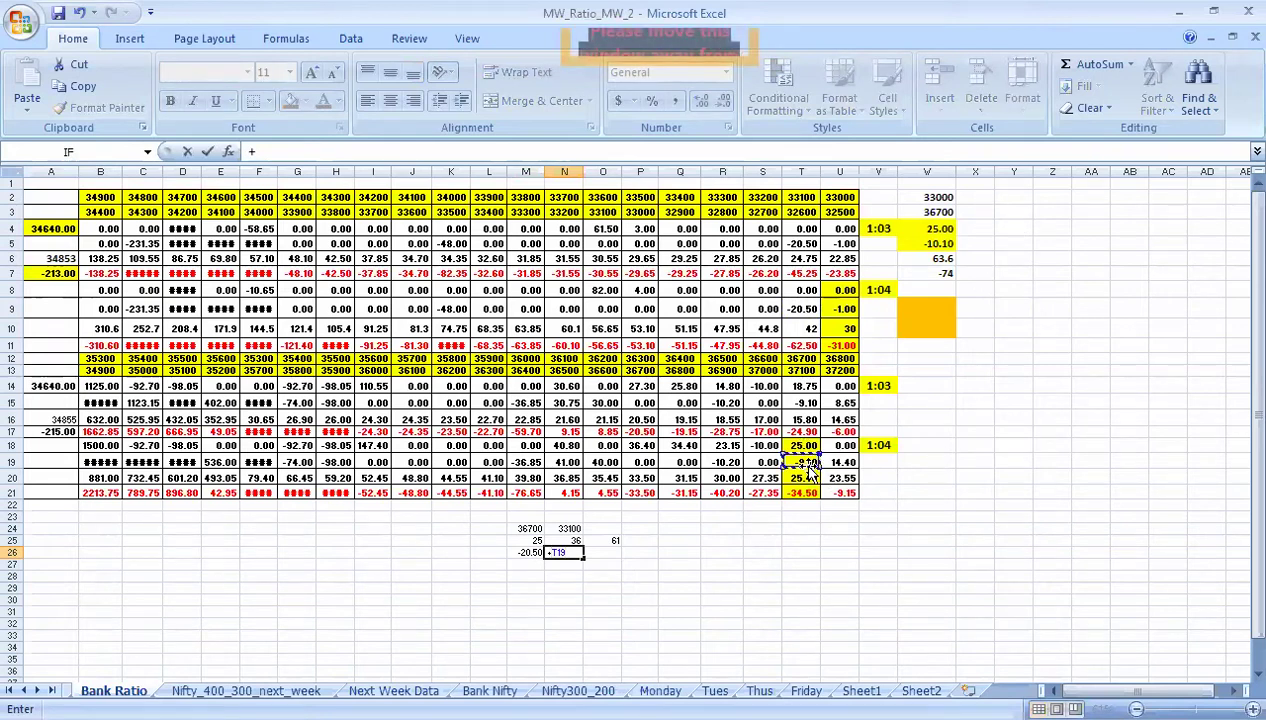
{"action": "key", "text": "Return"}
Add N26 and M26 with a formula in O26.
{"action": "key", "text": "Up"}
{"action": "key", "text": "Right"}
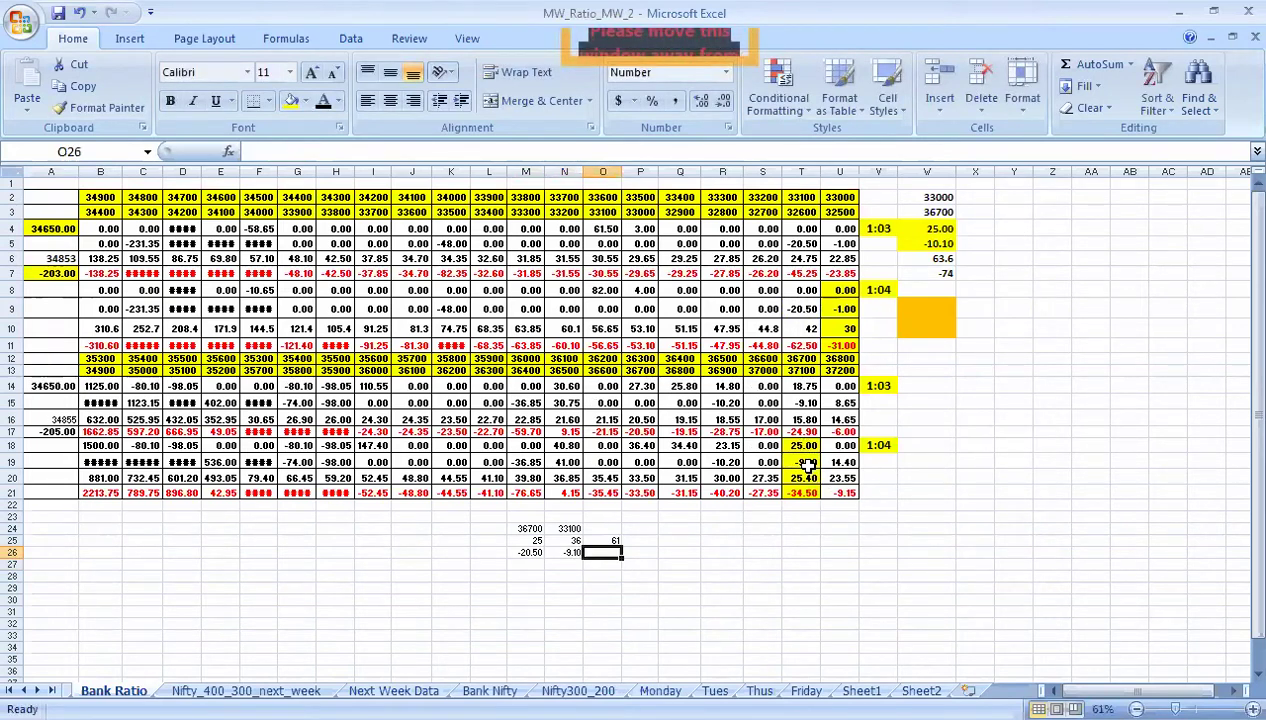
{"action": "type", "text": "+"}
{"action": "key", "text": "Left"}
{"action": "type", "text": "+"}
{"action": "key", "text": "Left"}
{"action": "key", "text": "Left"}
{"action": "key", "text": "Return"}
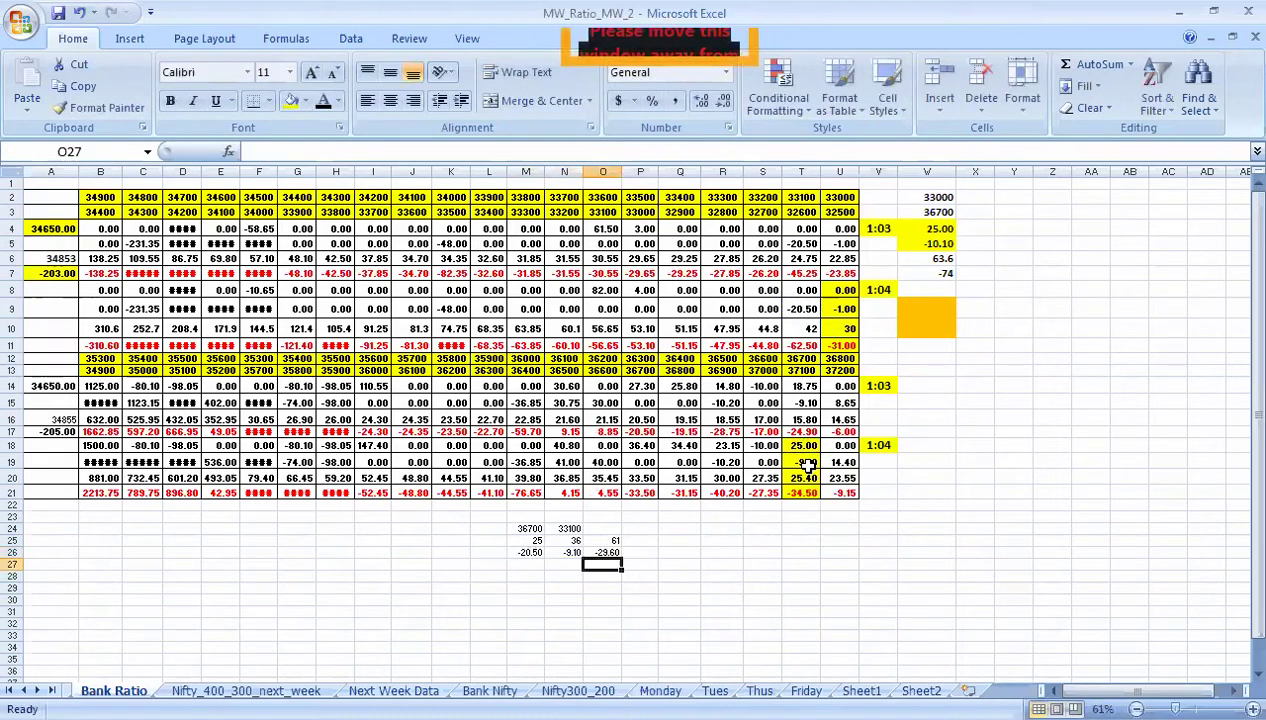
Enter the quantity -100 in both M27 and N27.
{"action": "key", "text": "Left"}
{"action": "key", "text": "Left"}
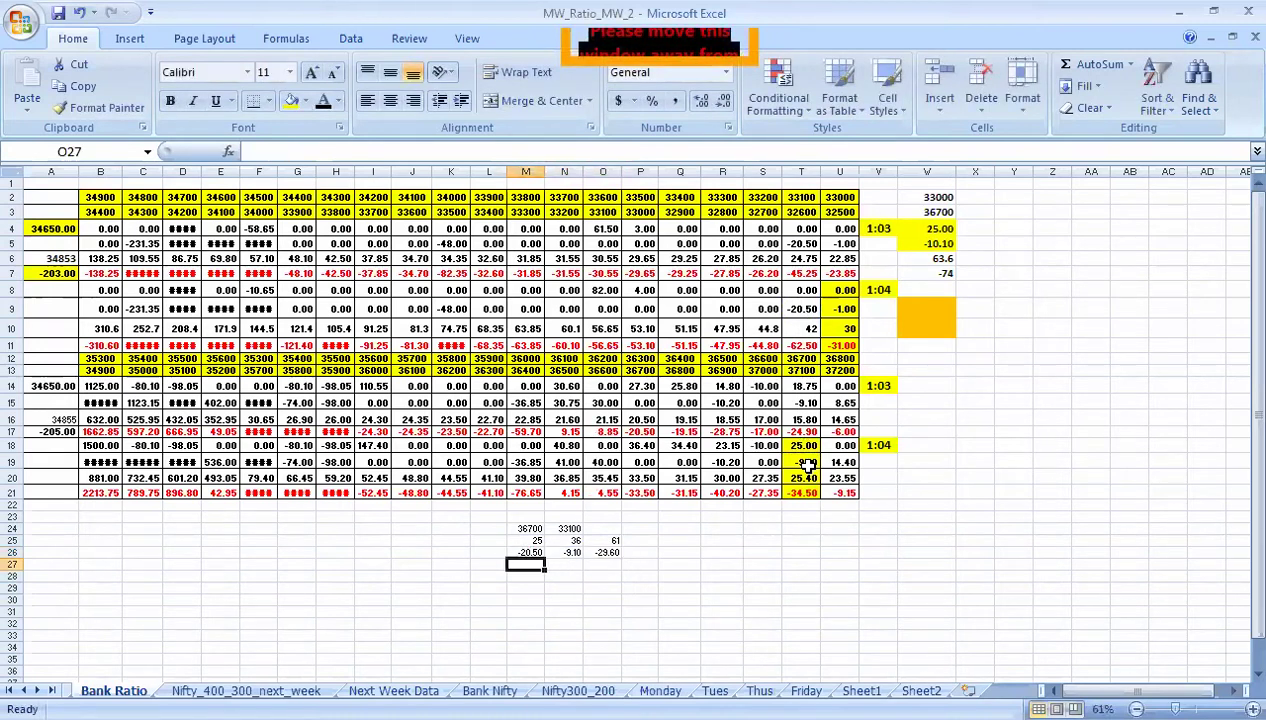
{"action": "type", "text": "-100"}
{"action": "key", "text": "Right"}
{"action": "type", "text": "-100"}
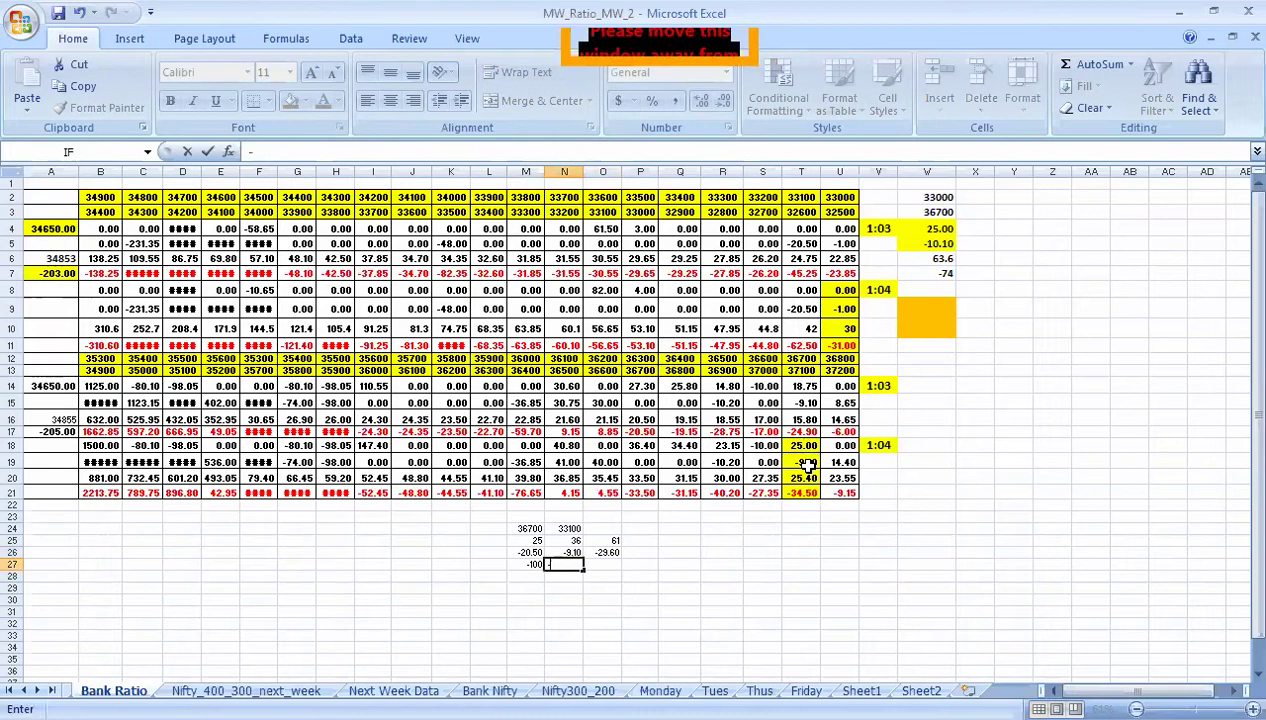
{"action": "key", "text": "Return"}
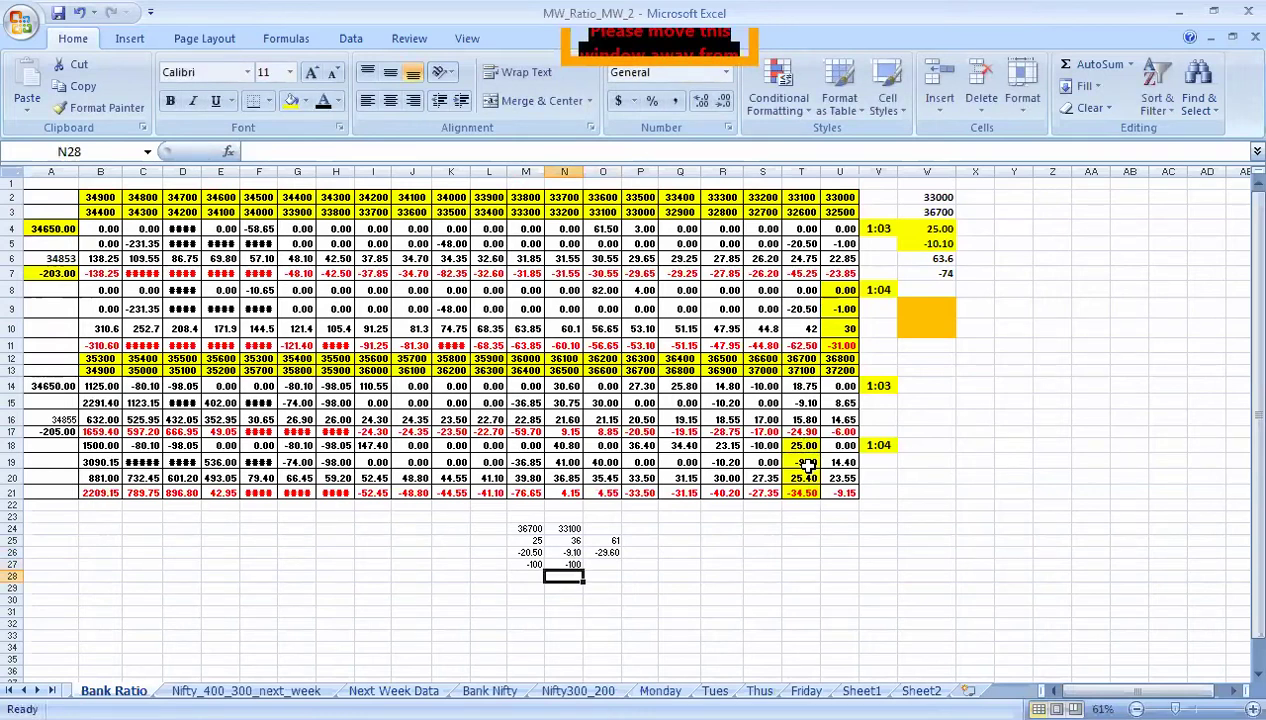
Calculate the price difference in M28 by subtracting M25 from M26.
{"action": "key", "text": "Left"}
{"action": "type", "text": "+"}
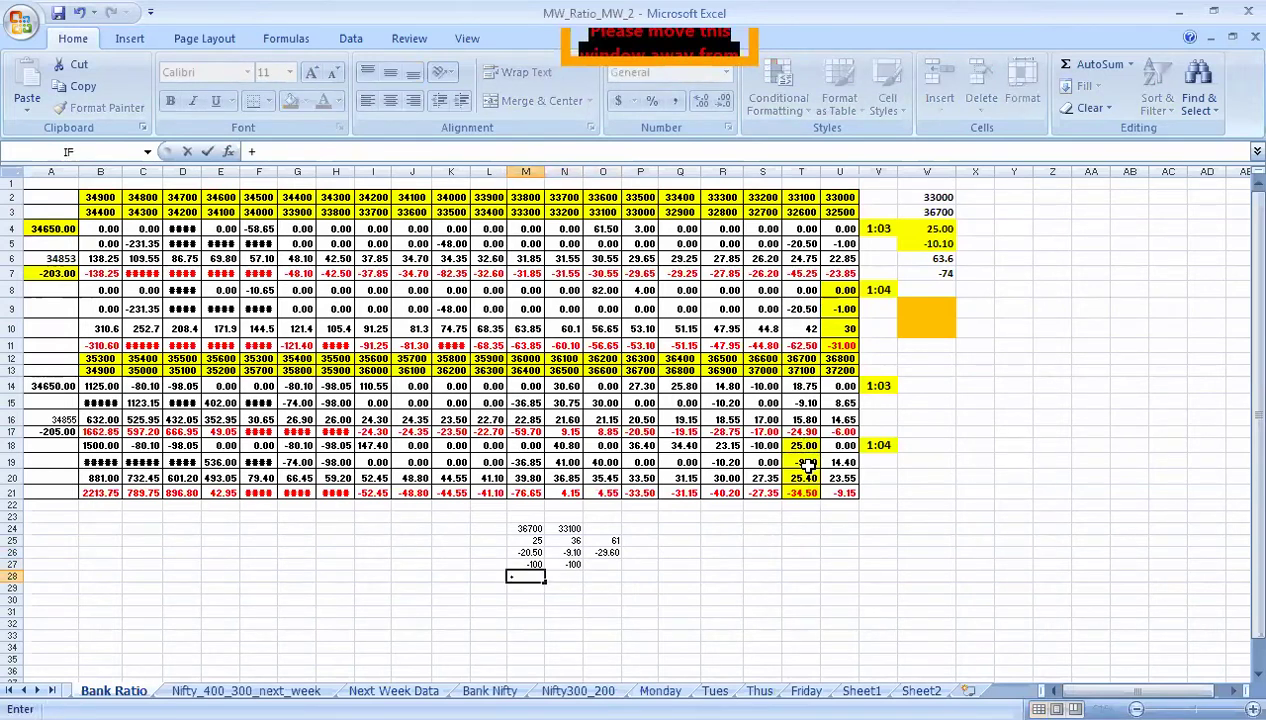
{"action": "key", "text": "Escape"}
{"action": "type", "text": "+"}
{"action": "key", "text": "Up"}
{"action": "key", "text": "Up"}
{"action": "type", "text": "-"}
{"action": "key", "text": "Up"}
{"action": "key", "text": "Up"}
{"action": "key", "text": "Up"}
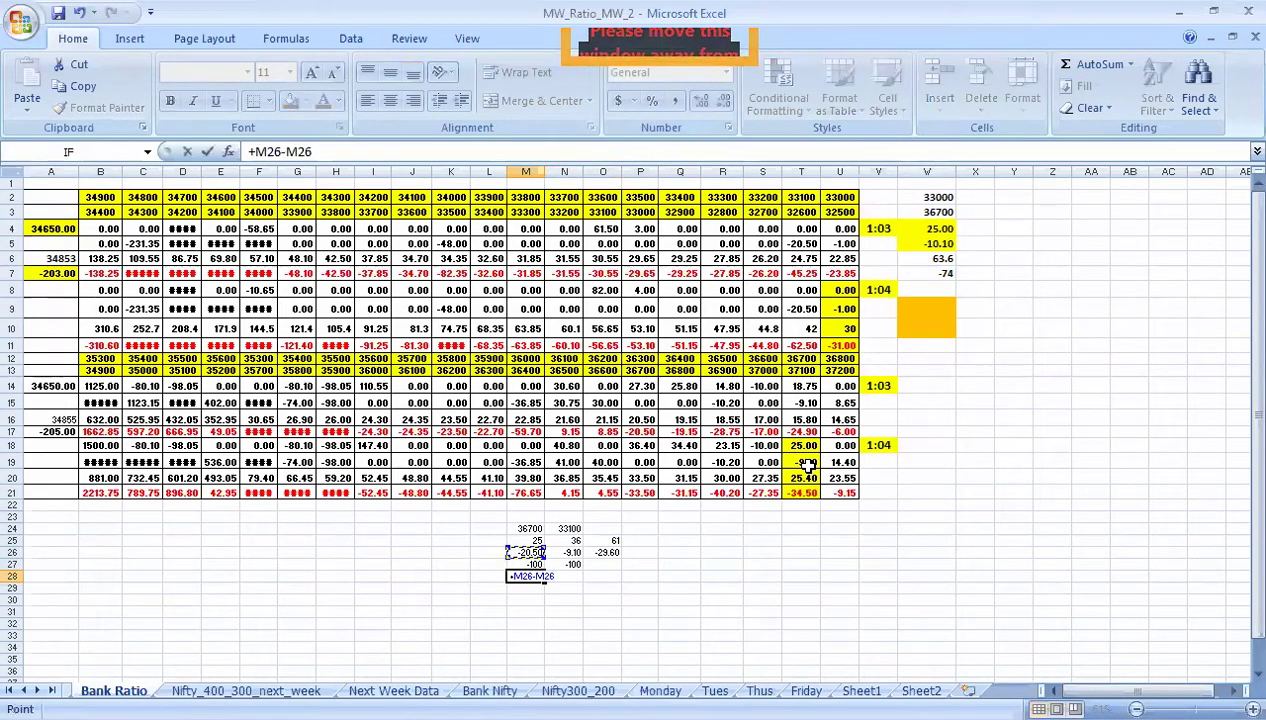
{"action": "key", "text": "Return"}
Try to enter the second column's price difference formula in N28.
{"action": "key", "text": "Up"}
{"action": "key", "text": "Right"}
{"action": "type", "text": "+"}
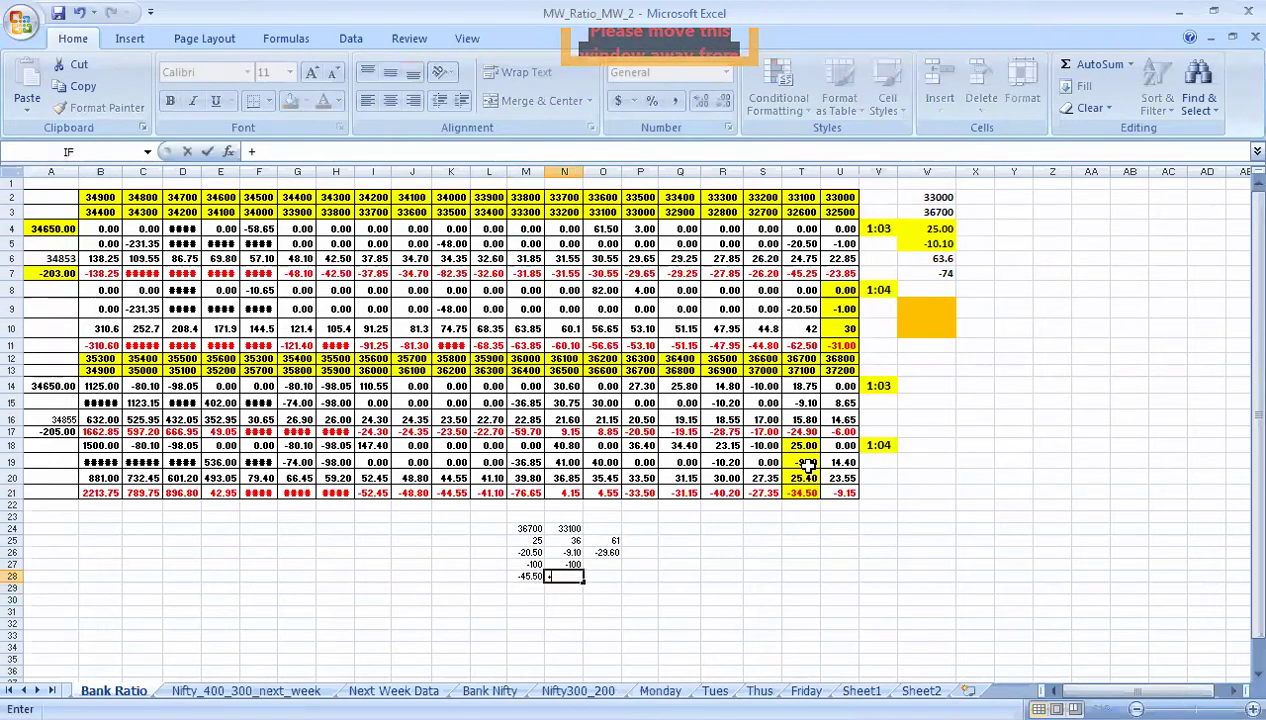
{"action": "key", "text": "Up"}
{"action": "key", "text": "Up"}
{"action": "key", "text": "Return"}
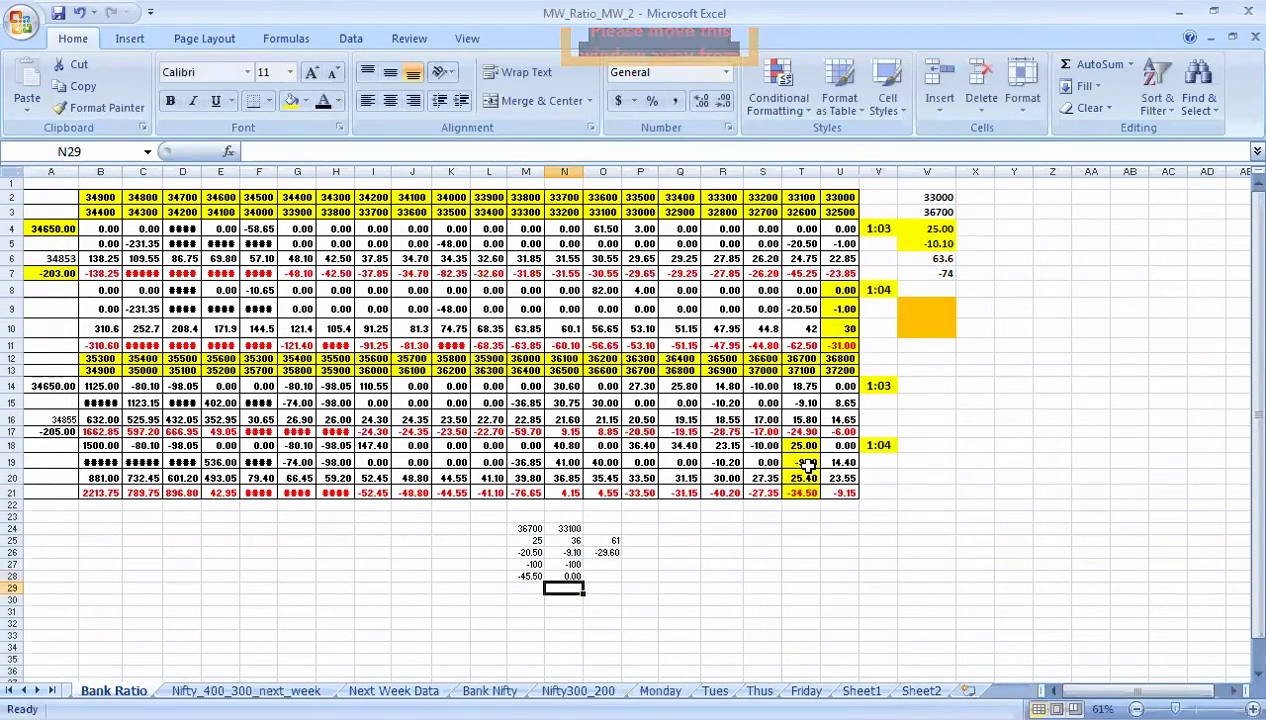
{"action": "type", "text": "+N28"}
{"action": "key", "text": "Up"}
{"action": "key", "text": "Escape"}
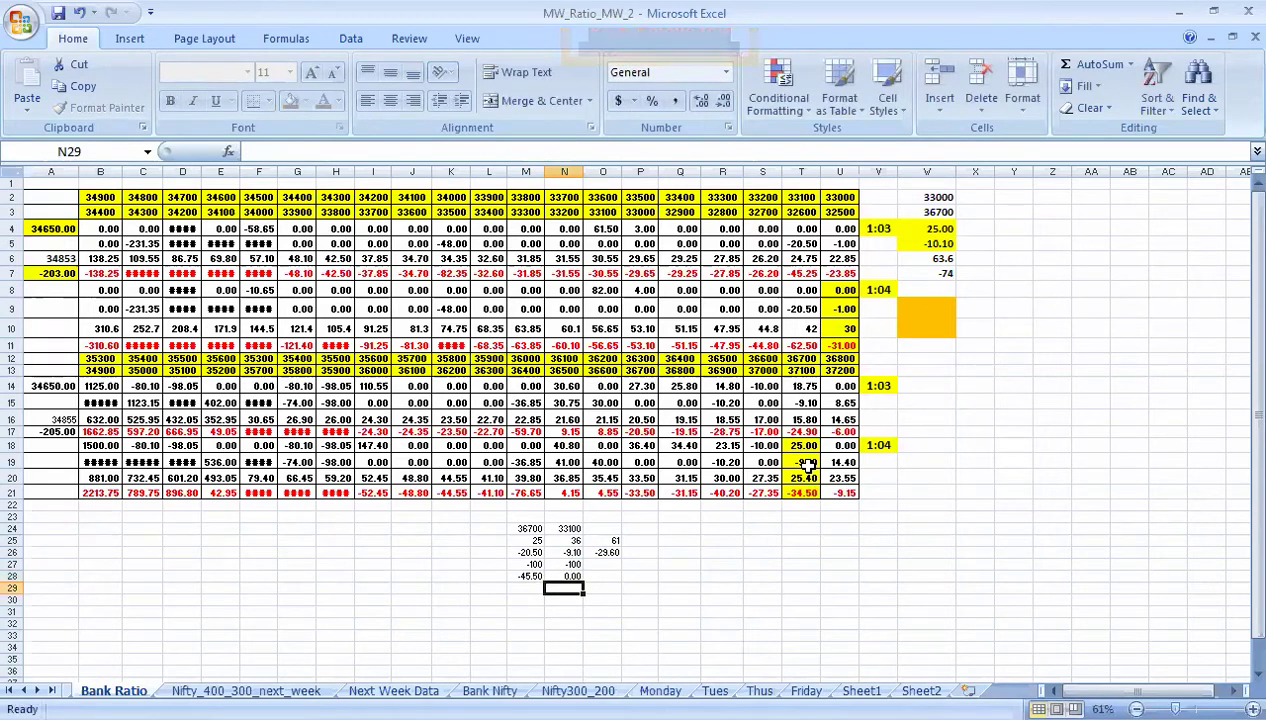
Try the second column's difference in N29 by subtracting N25 from N26, and clear that cell.
{"action": "type", "text": "+"}
{"action": "key", "text": "Up"}
{"action": "key", "text": "Up"}
{"action": "key", "text": "Up"}
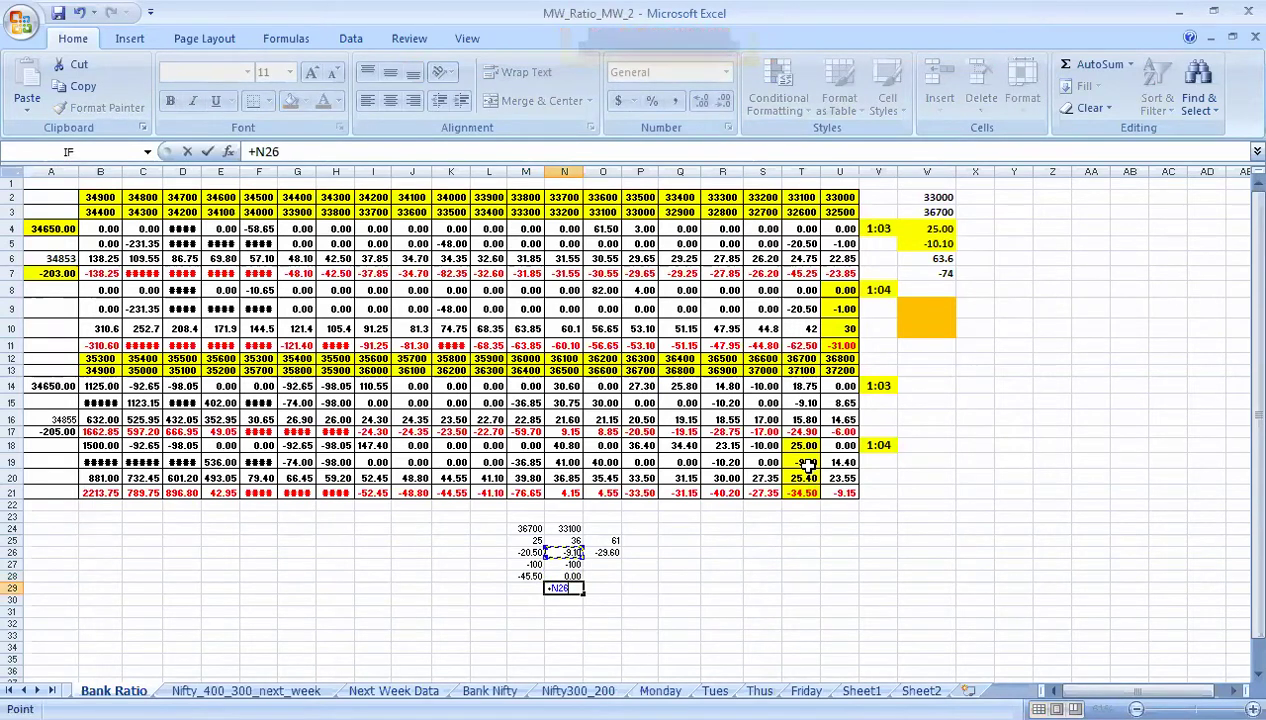
{"action": "type", "text": "-"}
{"action": "key", "text": "Up"}
{"action": "key", "text": "Up"}
{"action": "key", "text": "Up"}
{"action": "key", "text": "Up"}
{"action": "key", "text": "Return"}
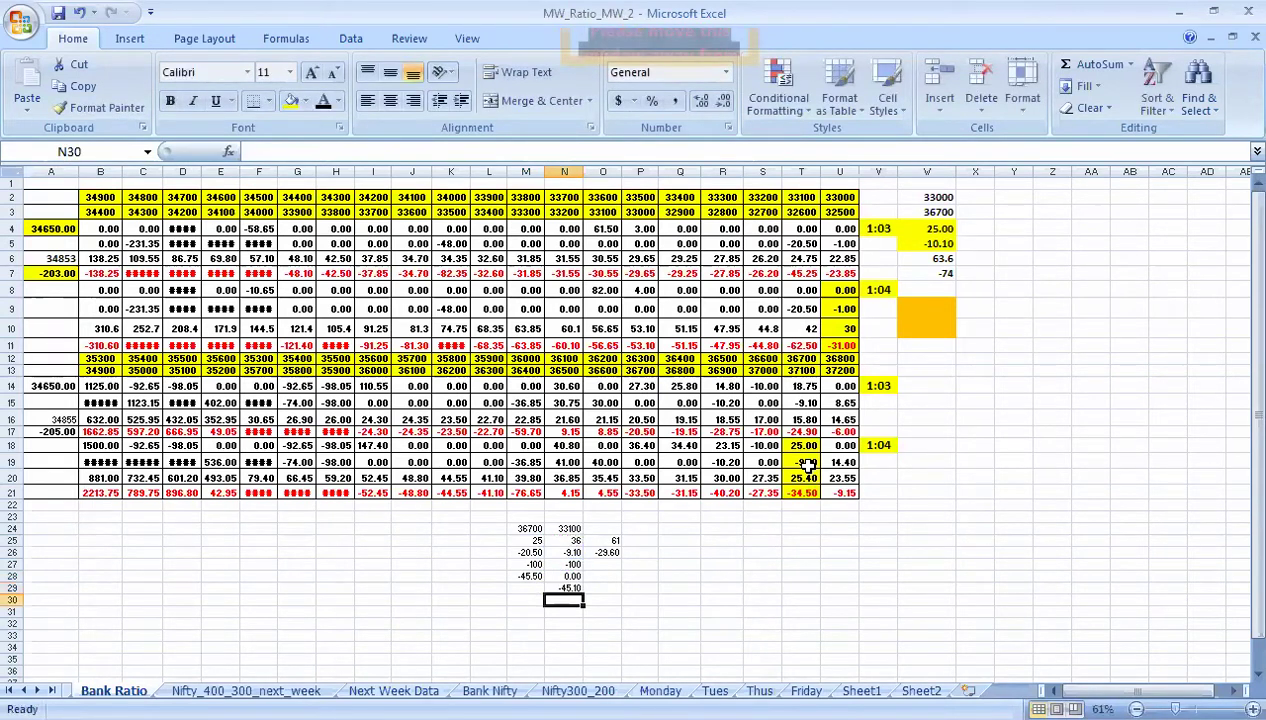
{"action": "key", "text": "Up"}
{"action": "key", "text": "Delete"}
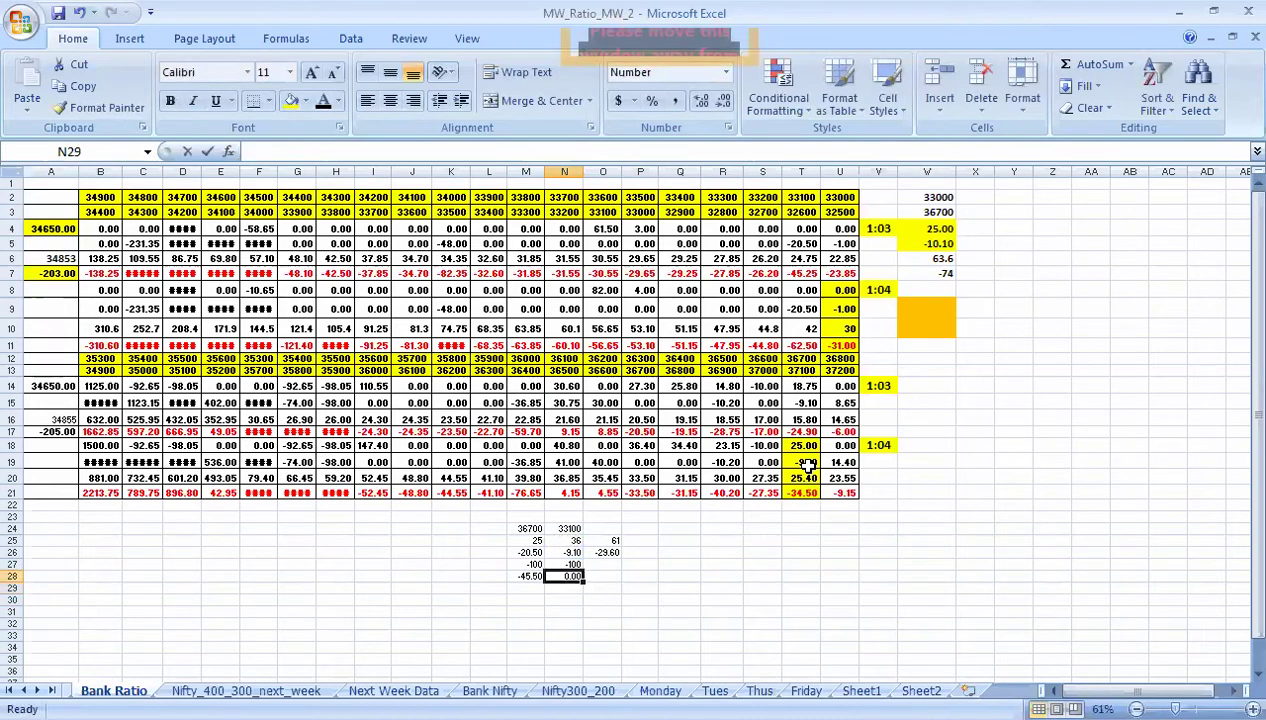
Replace the formula in N28 with the second column's price difference, matching the calculation in M28.
{"action": "type", "text": "+"}
{"action": "key", "text": "Up"}
{"action": "key", "text": "Up"}
{"action": "type", "text": "-"}
{"action": "key", "text": "Up"}
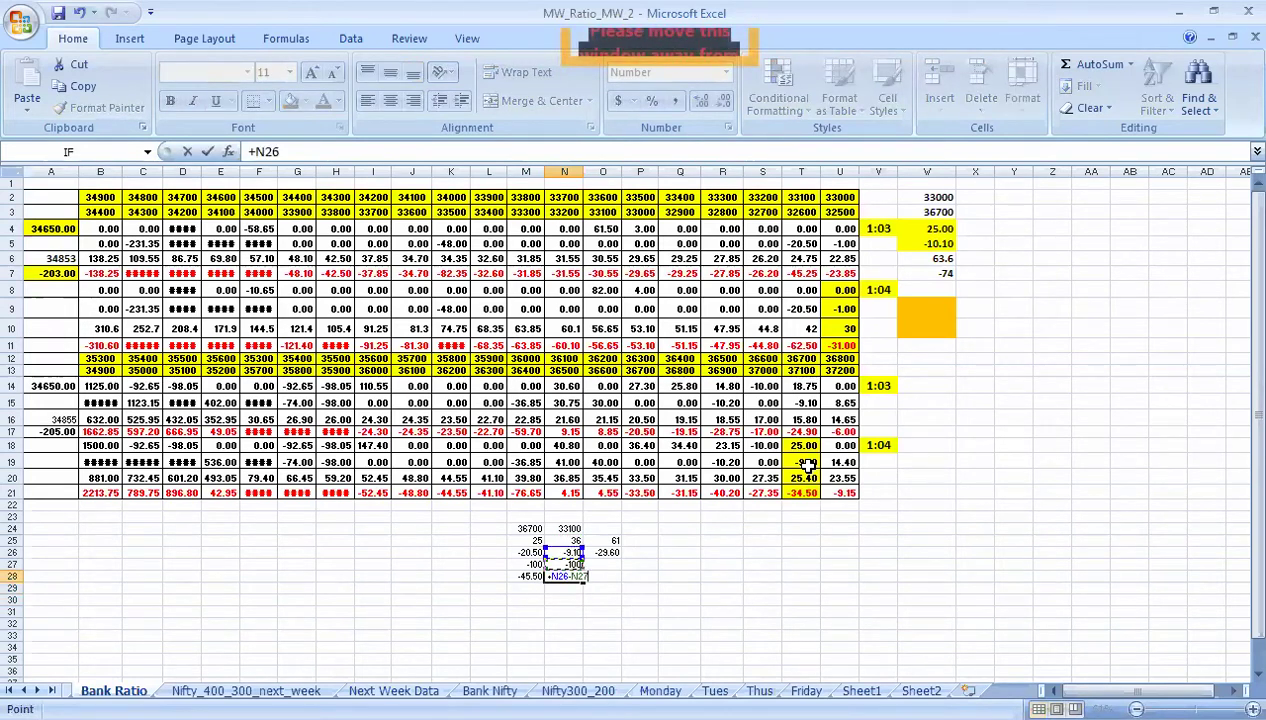
{"action": "key", "text": "Return"}
Multiply the row 28 differences by the row 27 quantities, placing the products in N29 and M29.
{"action": "type", "text": "+"}
{"action": "key", "text": "Up"}
{"action": "type", "text": "*"}
{"action": "key", "text": "Up"}
{"action": "key", "text": "Up"}
{"action": "key", "text": "Return"}
{"action": "key", "text": "Up"}
{"action": "key", "text": "Left"}
{"action": "type", "text": "+"}
{"action": "key", "text": "Up"}
{"action": "type", "text": "*"}
{"action": "key", "text": "Up"}
{"action": "key", "text": "Return"}
Add N29 and M29 with a formula in O29.
{"action": "key", "text": "Up"}
{"action": "key", "text": "Right"}
{"action": "key", "text": "Right"}
{"action": "type", "text": "+"}
{"action": "key", "text": "Left"}
{"action": "type", "text": "+"}
{"action": "key", "text": "Left"}
{"action": "key", "text": "Left"}
{"action": "key", "text": "Return"}
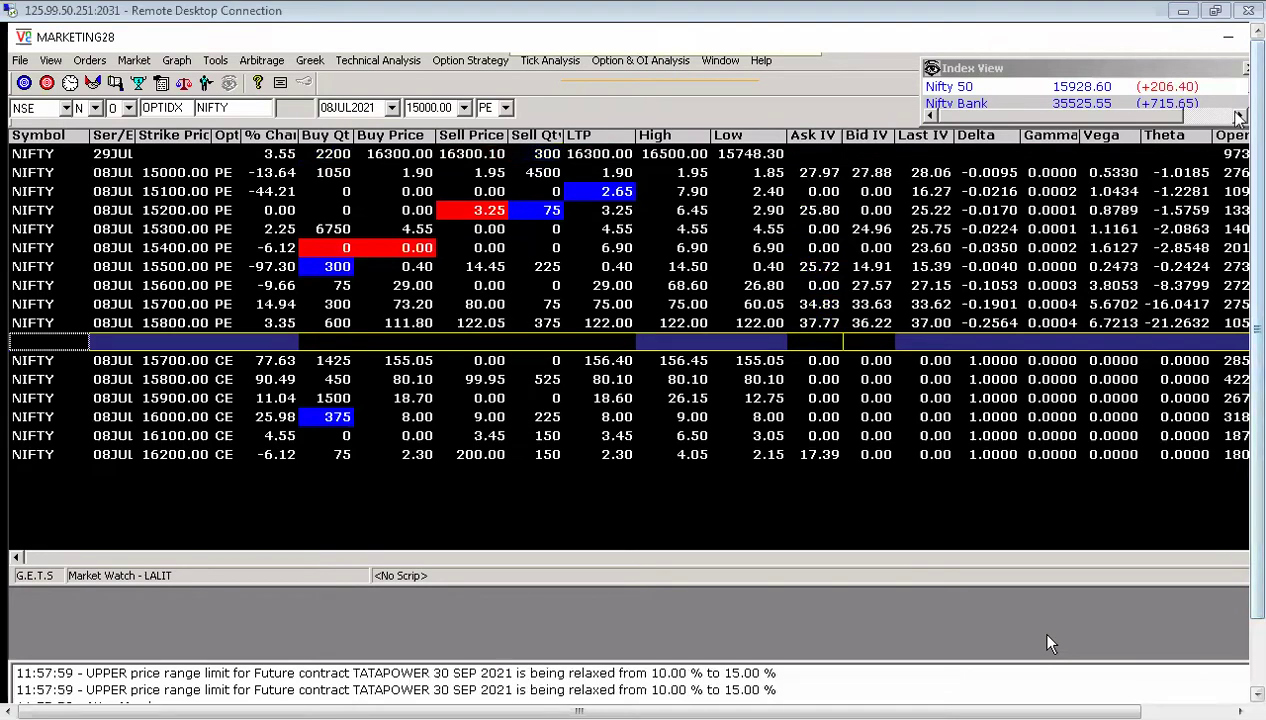
Select the NIFTY 15400.00 PE contract row in the remote trading terminal's market watch.
{"action": "key", "text": "Up"}
{"action": "key", "text": "Up"}
{"action": "key", "text": "Up"}
{"action": "key", "text": "Up"}
{"action": "key", "text": "Up"}
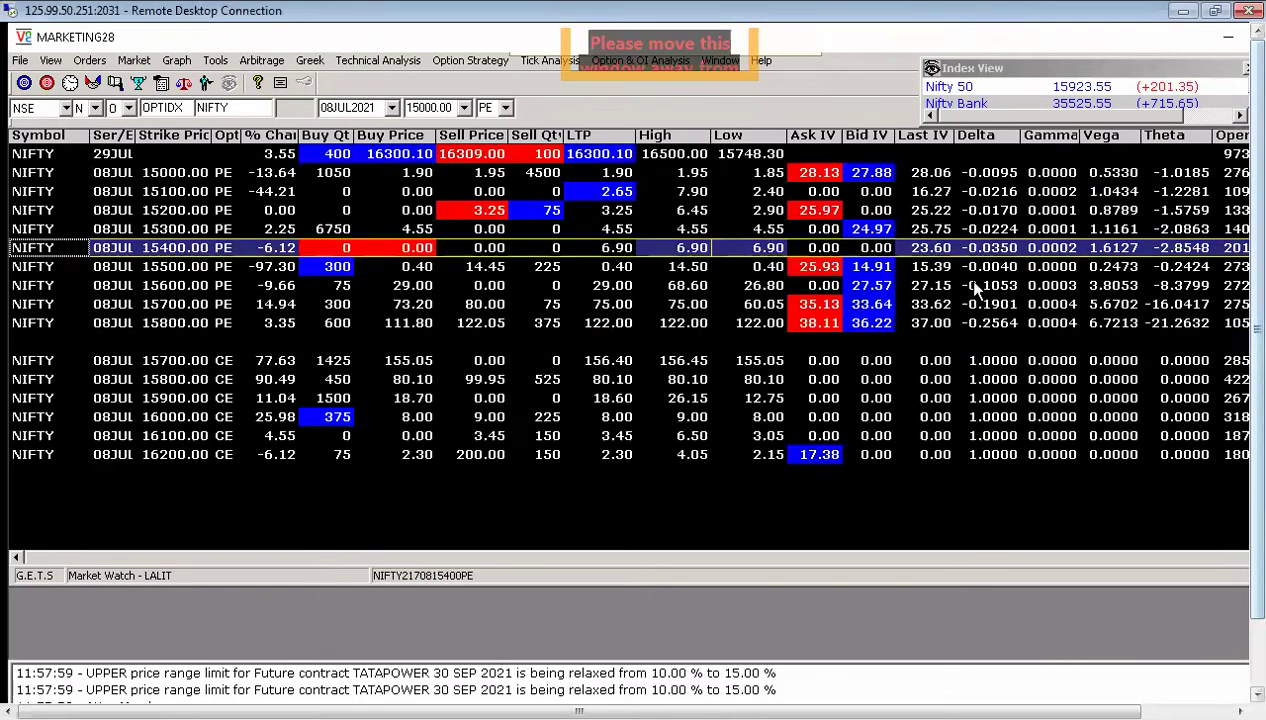
Select the NIFTY 15600.00 PE contract row and open the Greek Market Watch.
{"action": "left_click", "coordinate": [968, 287]}
{"action": "double_click", "coordinate": [968, 287]}
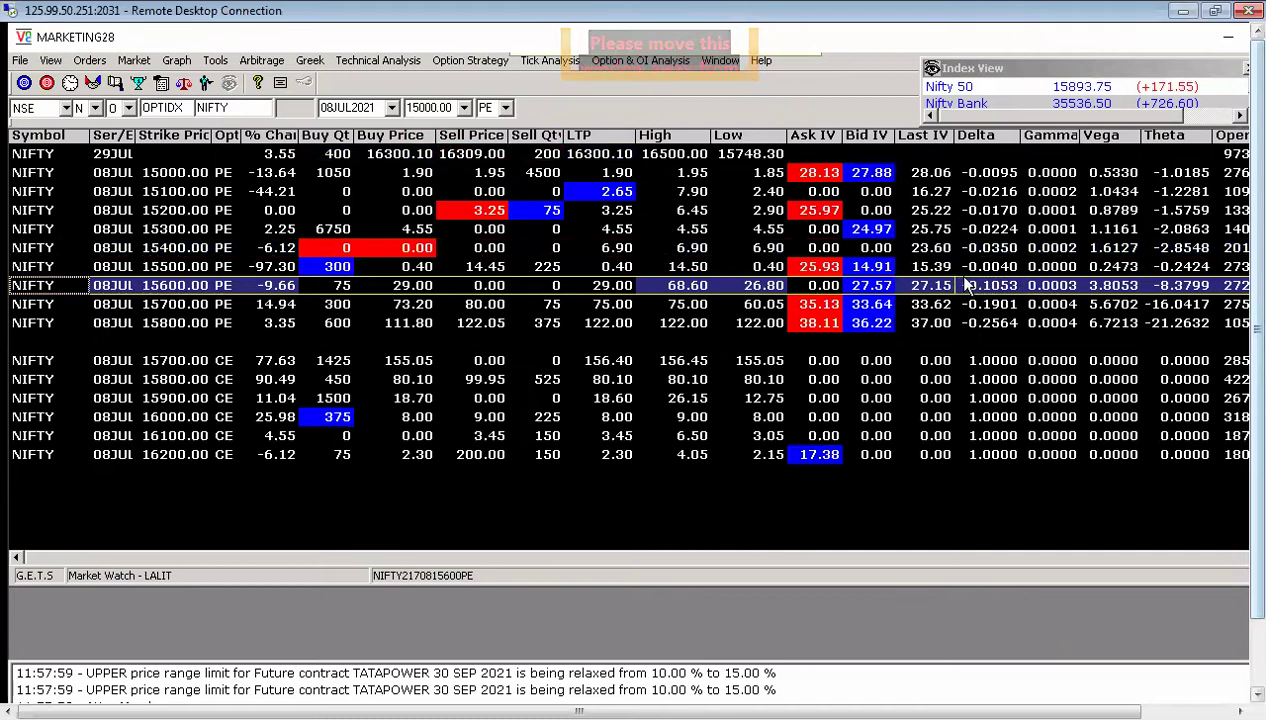
{"action": "key", "text": "Return"}
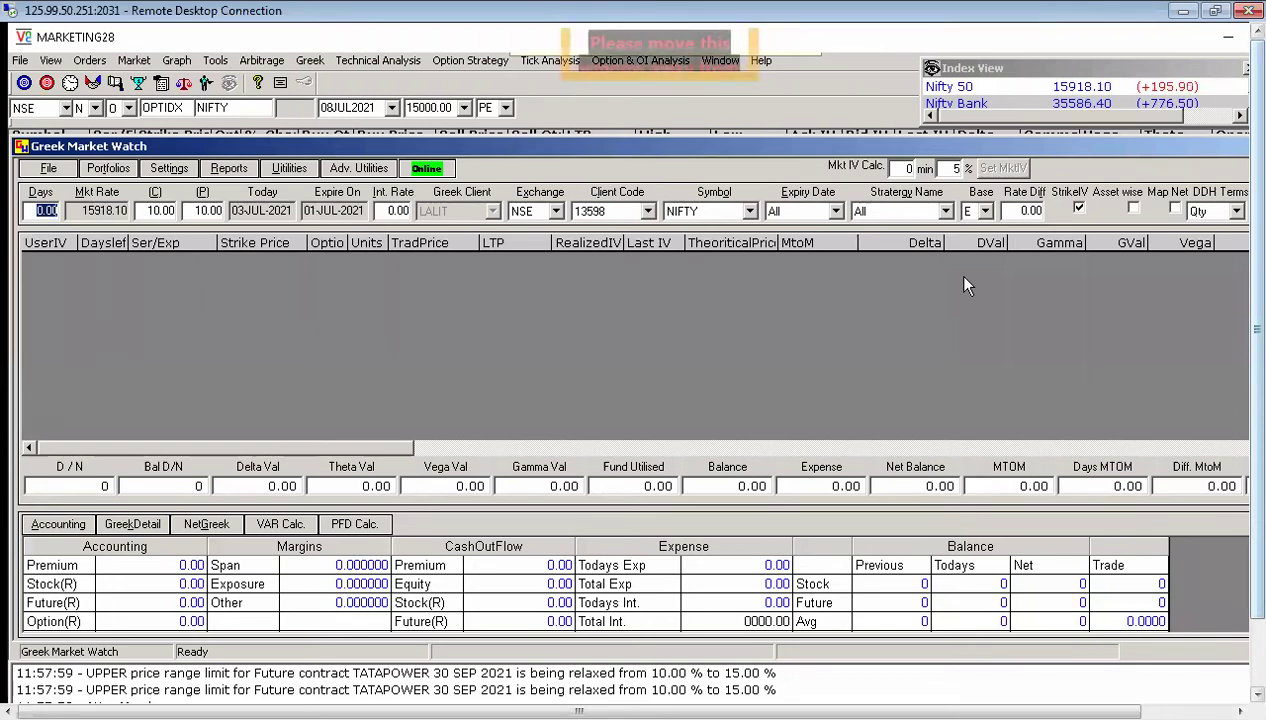
{"action": "left_click", "coordinate": [120, 169]}
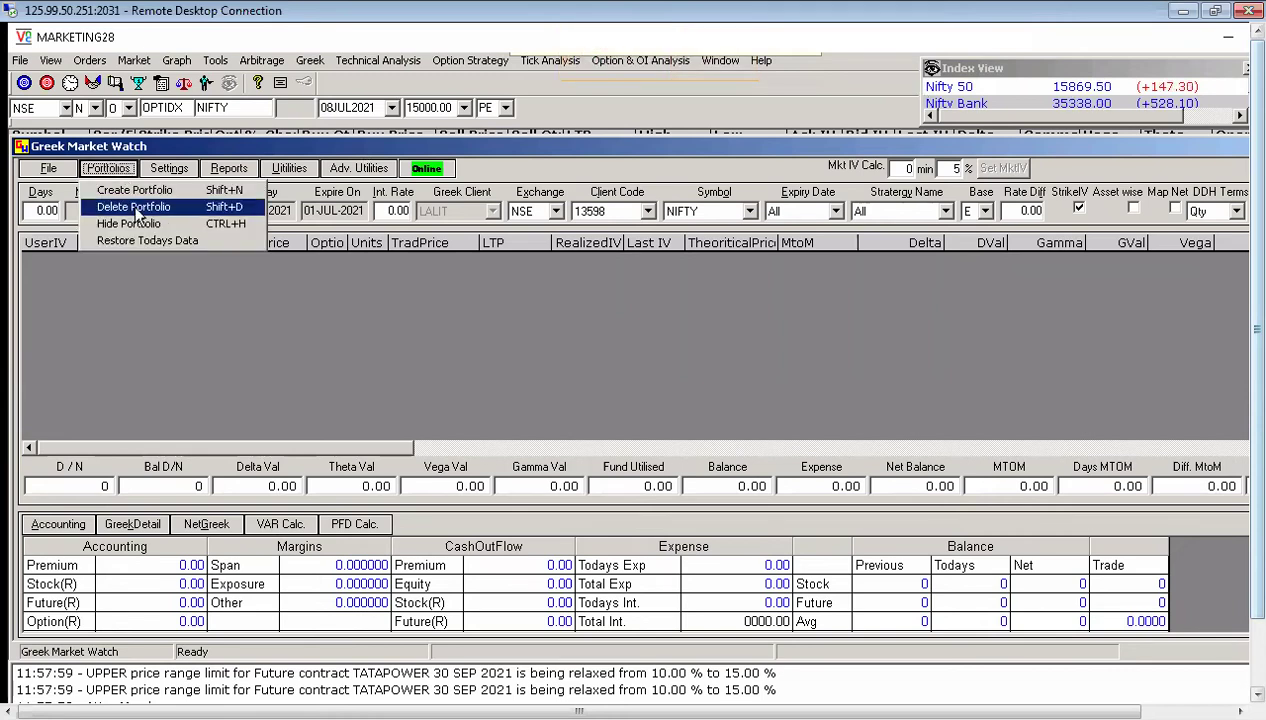
{"action": "left_click", "coordinate": [136, 208]}
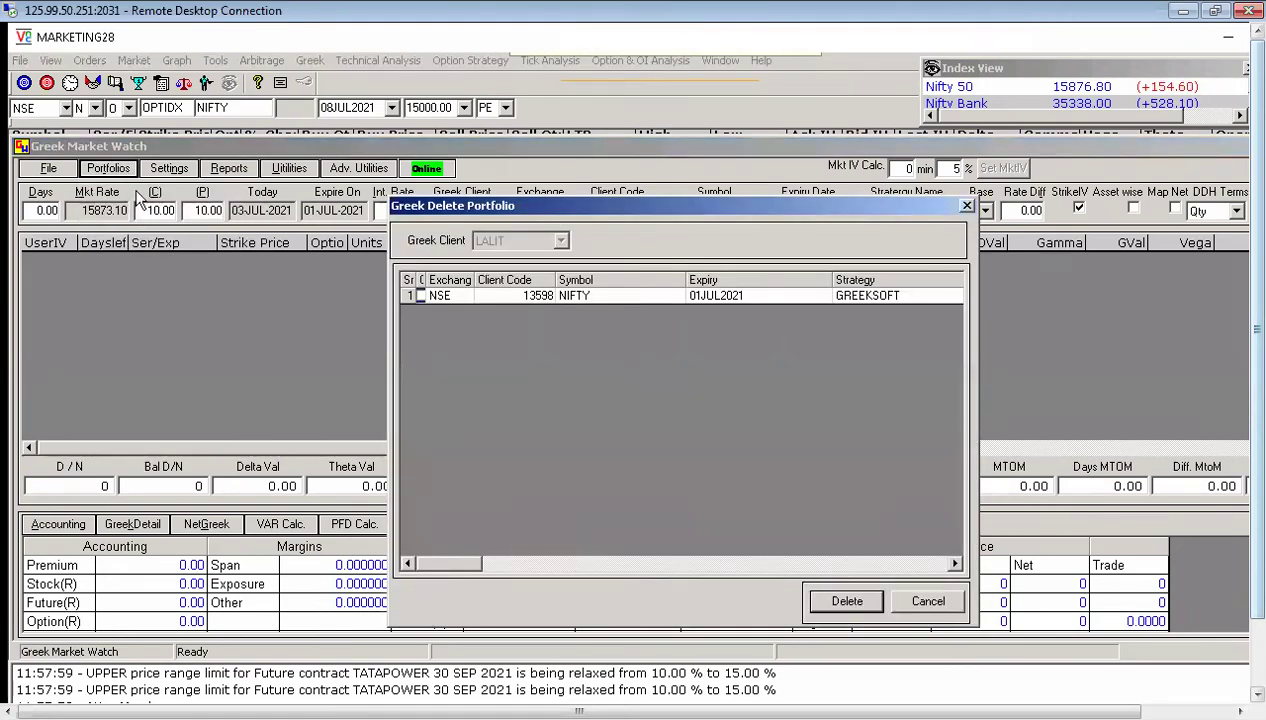
{"action": "key", "text": "Escape"}
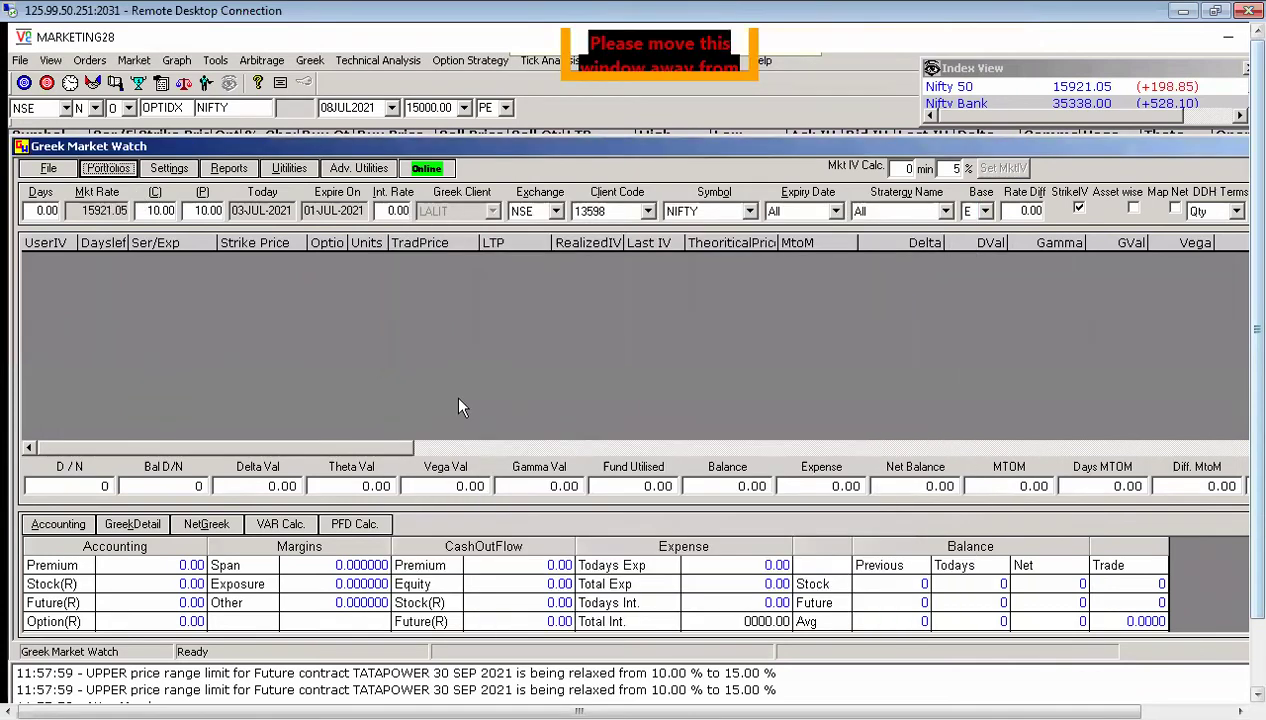
Start a manual trade entry for NIFTY and set its market segment to O for options.
{"action": "key", "text": "F2"}
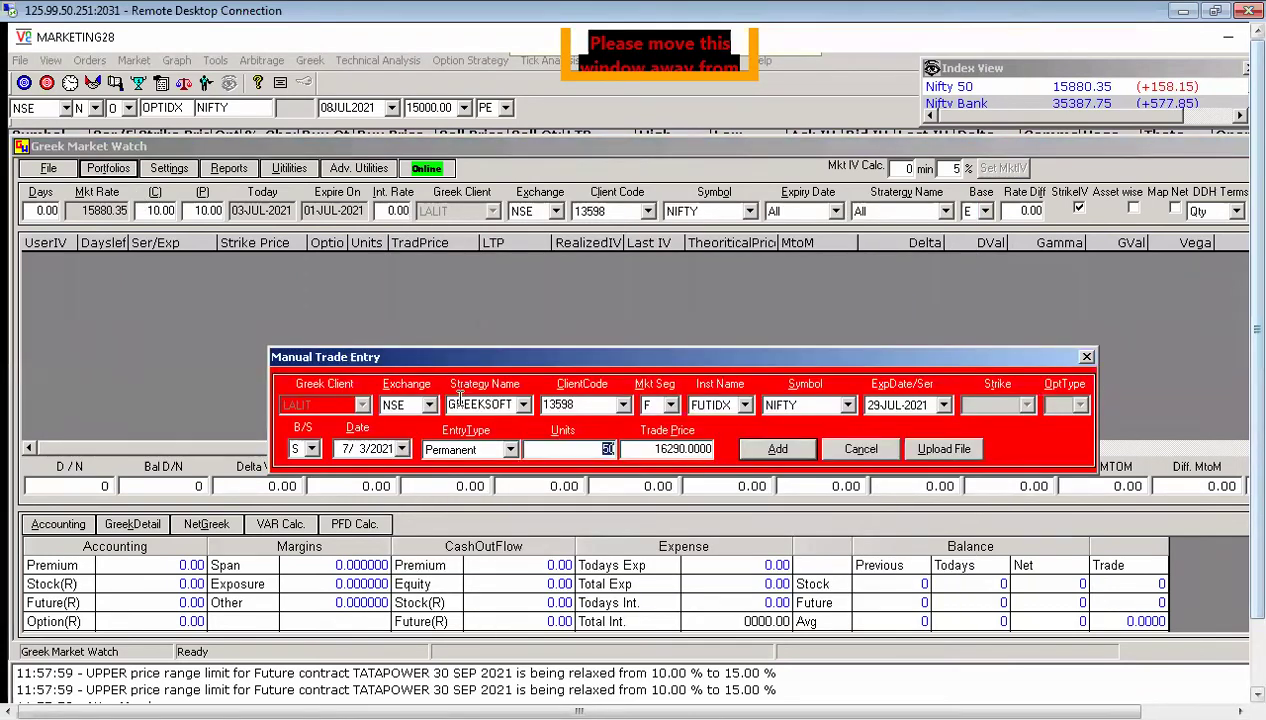
{"action": "key", "text": "shift+Tab"}
{"action": "key", "text": "shift+Tab"}
{"action": "key", "text": "shift+Tab"}
{"action": "key", "text": "shift+Tab"}
{"action": "key", "text": "shift+Tab"}
{"action": "key", "text": "shift+Tab"}
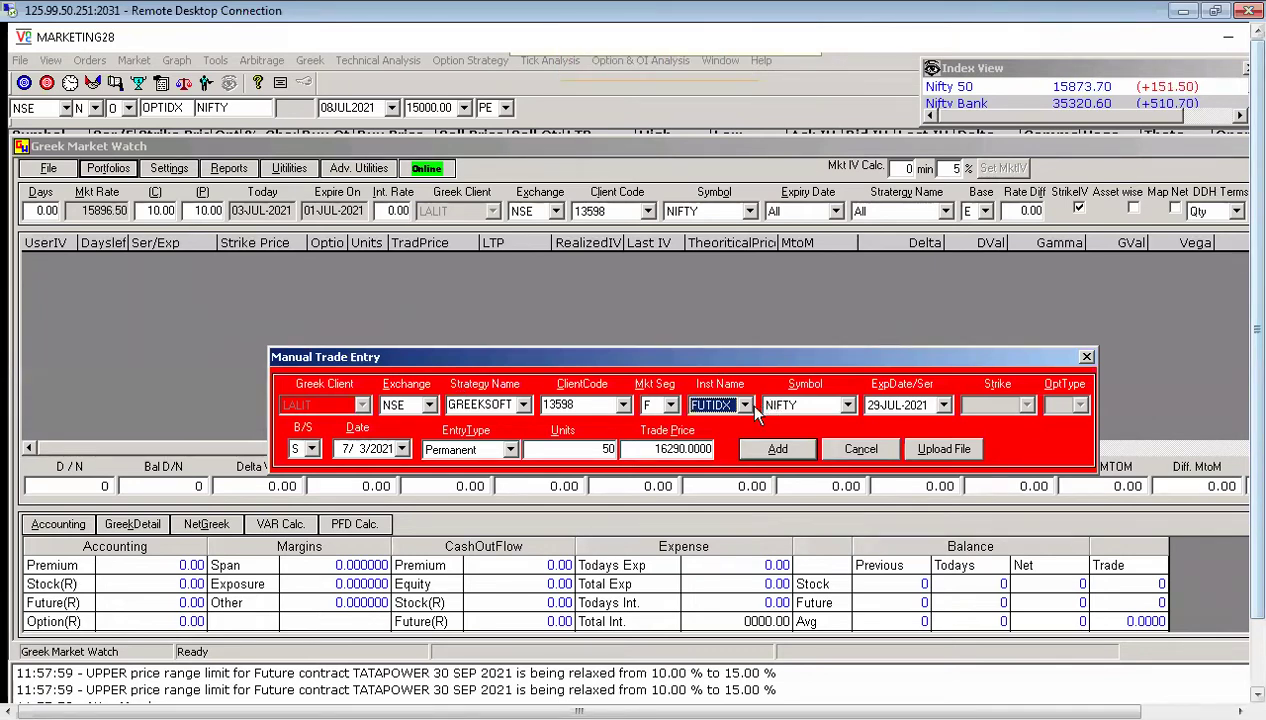
{"action": "left_click", "coordinate": [746, 405]}
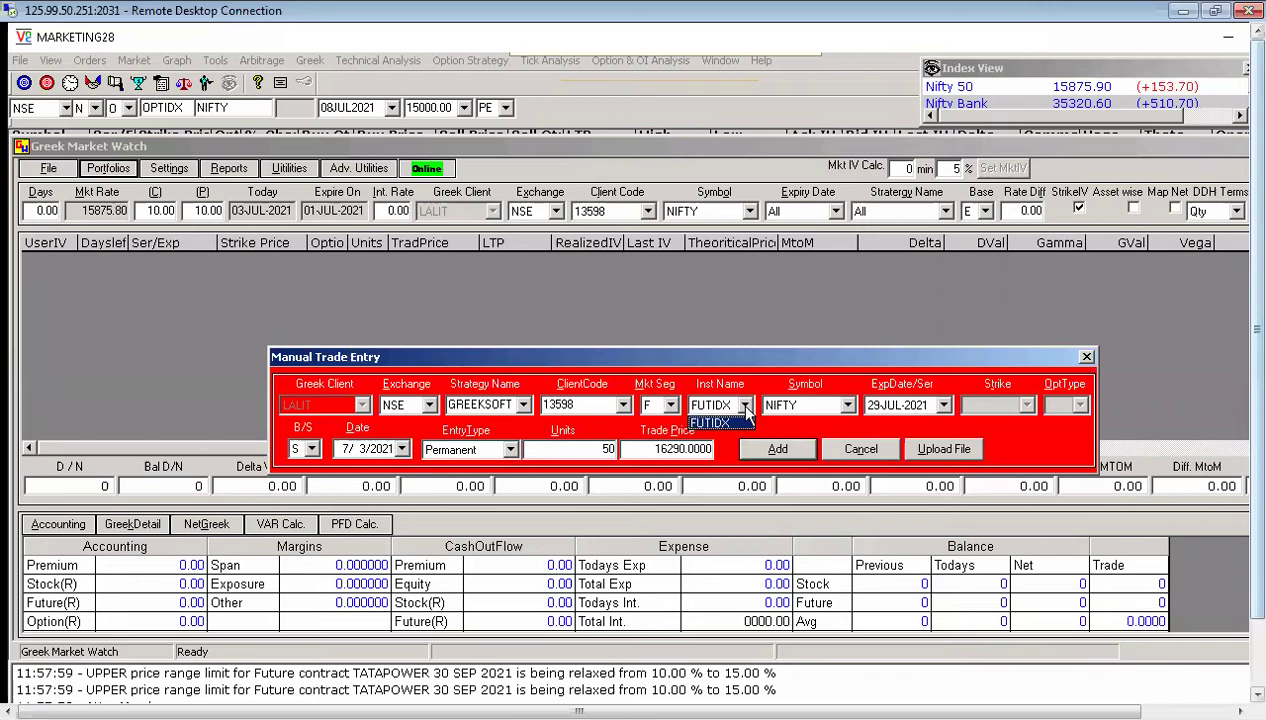
{"action": "left_click", "coordinate": [738, 422]}
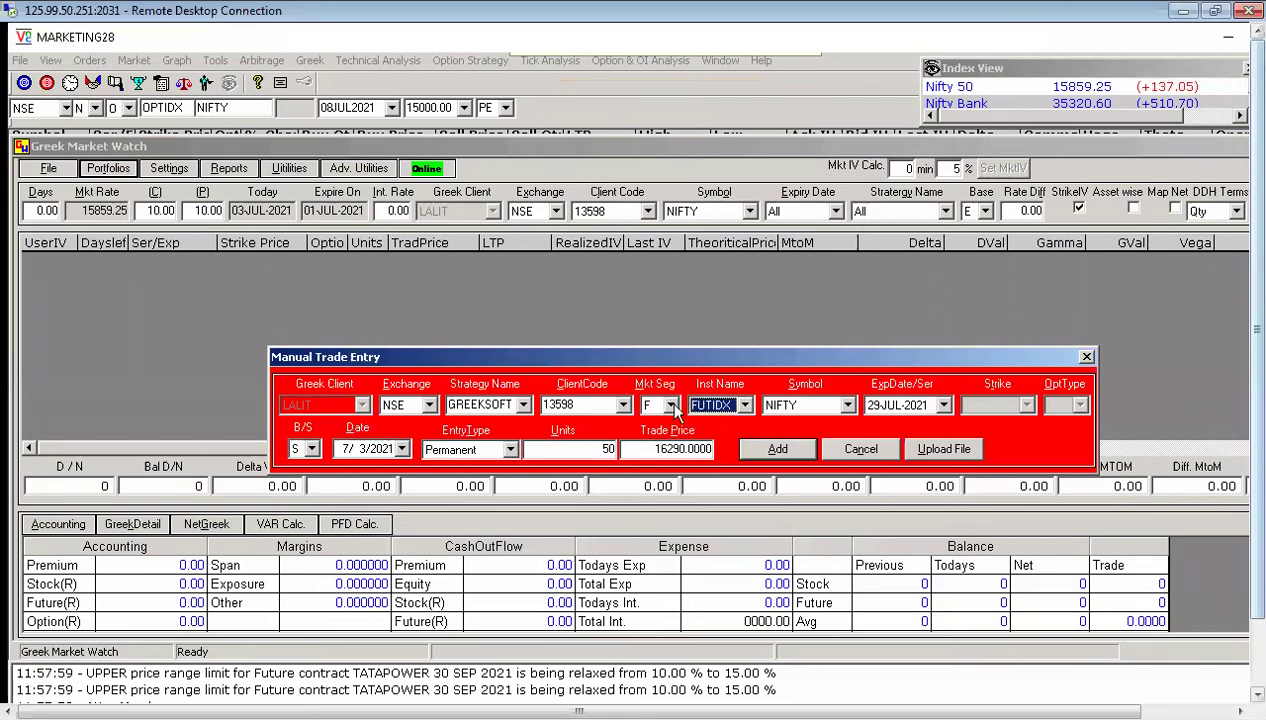
{"action": "left_click", "coordinate": [670, 405]}
{"action": "left_click", "coordinate": [650, 435]}
Set the manual trade's contract to the NIFTY 08-JUL-2021 call option with strike 15700.
{"action": "key", "text": "Tab"}
{"action": "key", "text": "Tab"}
{"action": "key", "text": "Tab"}
{"action": "type", "text": "15700"}
{"action": "key", "text": "Tab"}
{"action": "key", "text": "Tab"}
{"action": "key", "text": "Tab"}
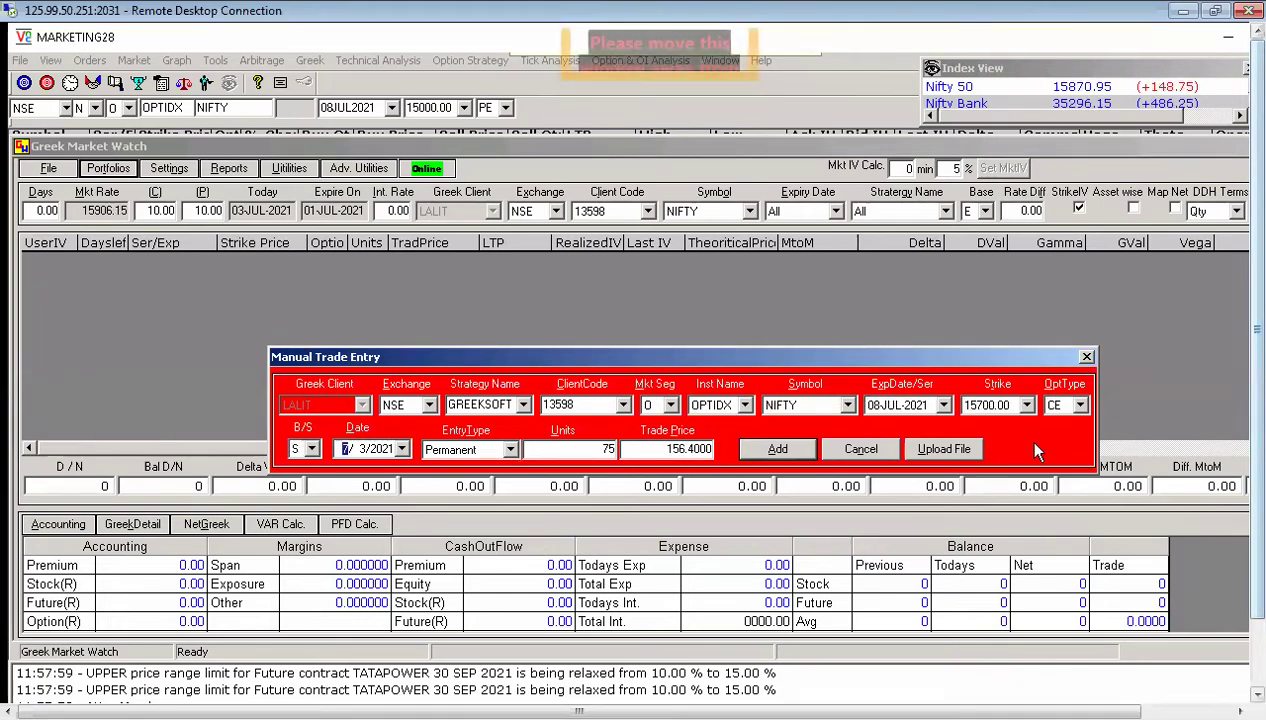
Set the units to 600 and add the 15700 CE sell trade at a trade price of 156.40.
{"action": "key", "text": "Tab"}
{"action": "key", "text": "Tab"}
{"action": "type", "text": "600"}
{"action": "key", "text": "Tab"}
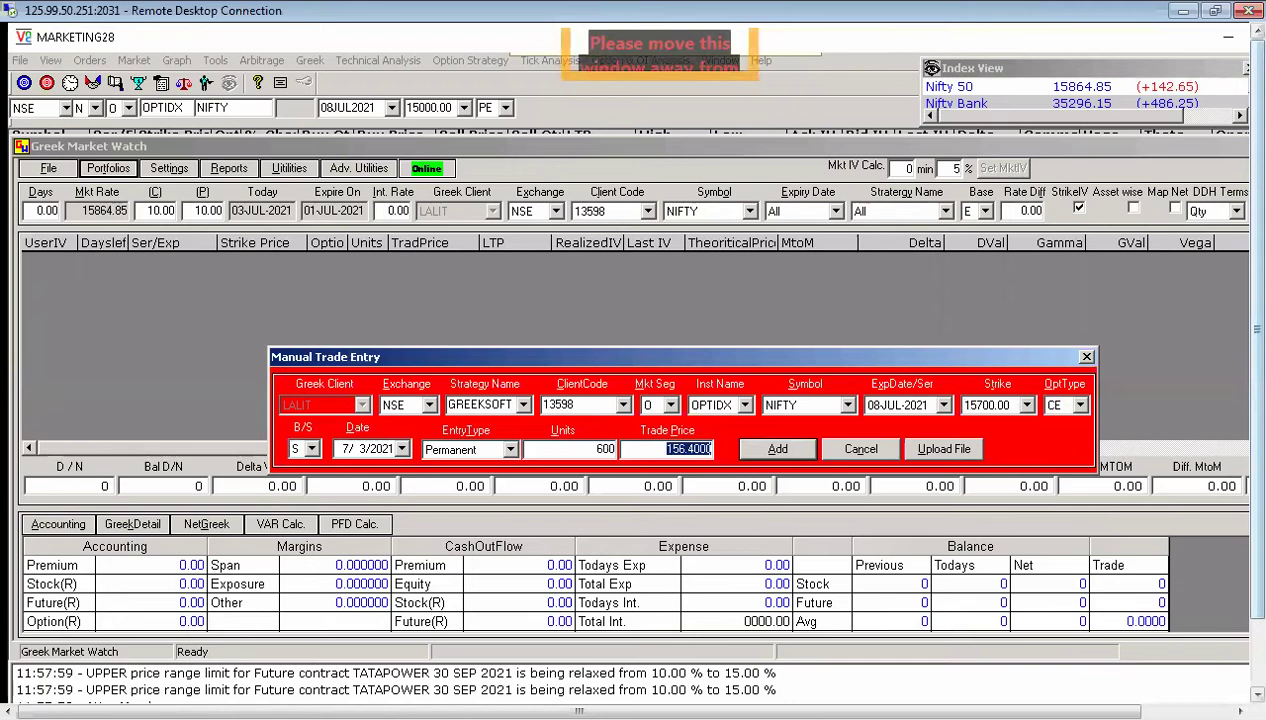
{"action": "key", "text": "Return"}
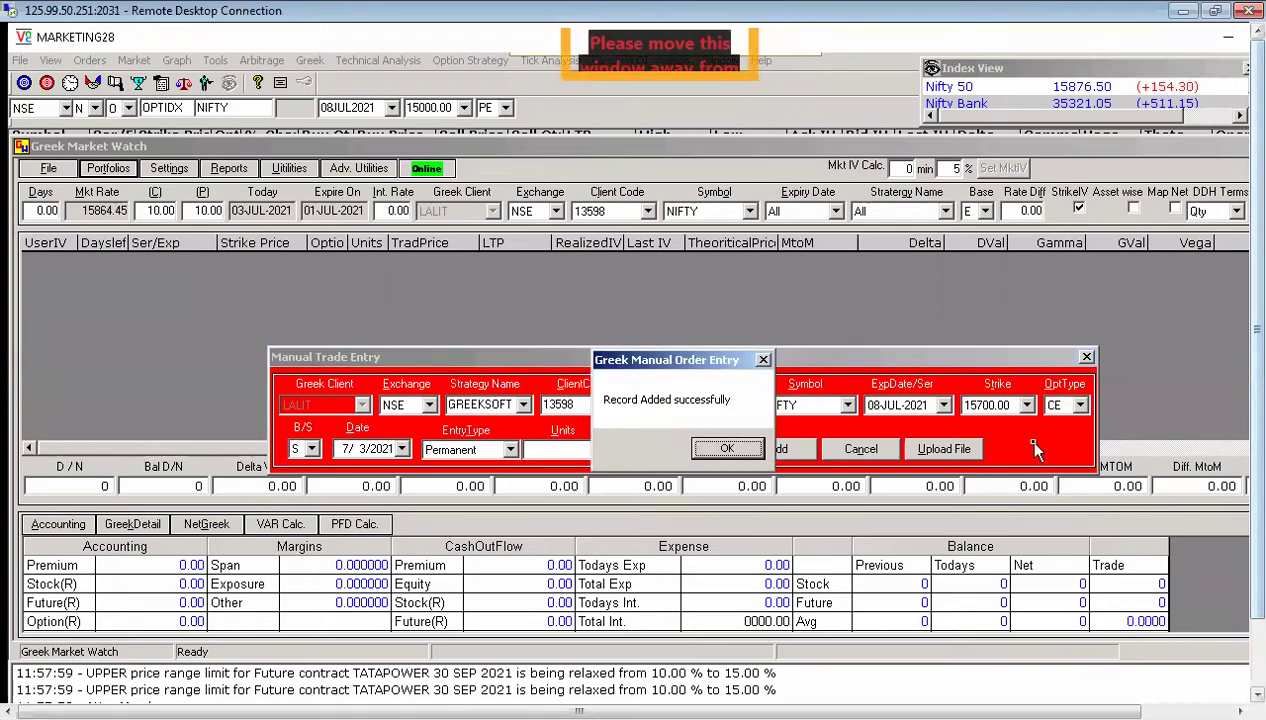
{"action": "key", "text": "Return"}
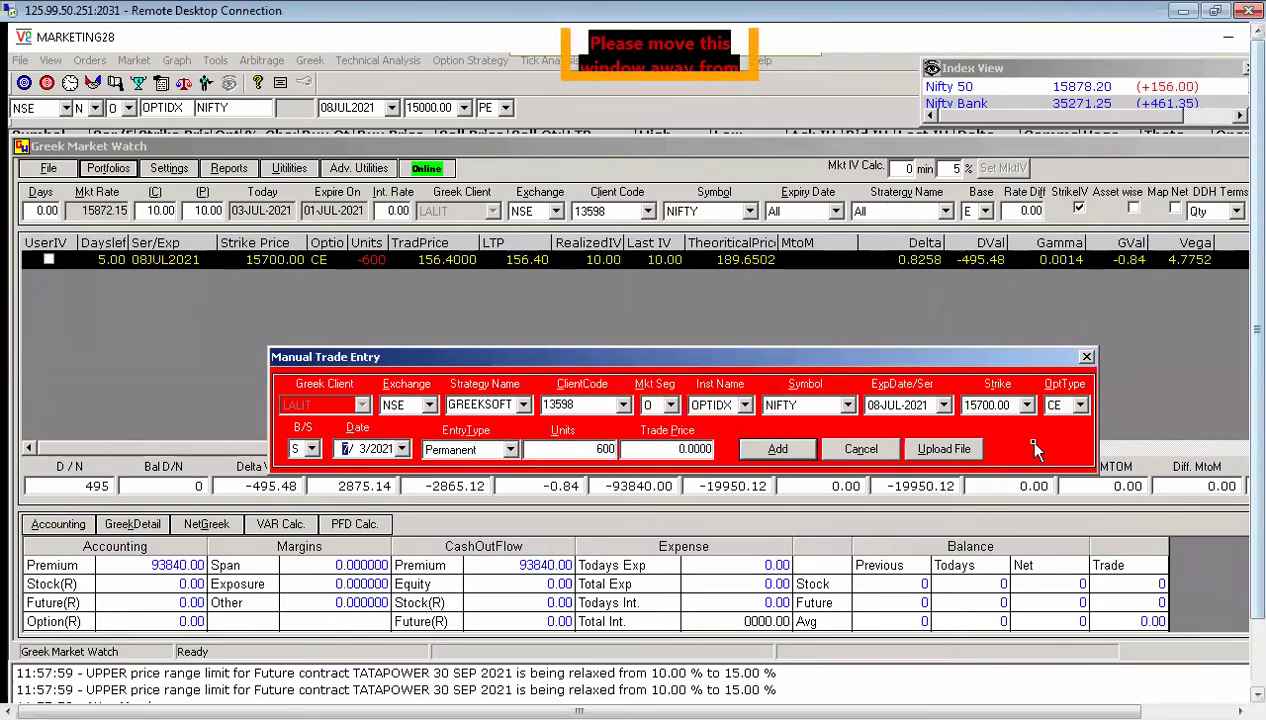
Switch the option type to PE and add a sell trade of 600 units at strike 15700 and trade price 75.
{"action": "key", "text": "shift+Tab"}
{"action": "key", "text": "shift+Tab"}
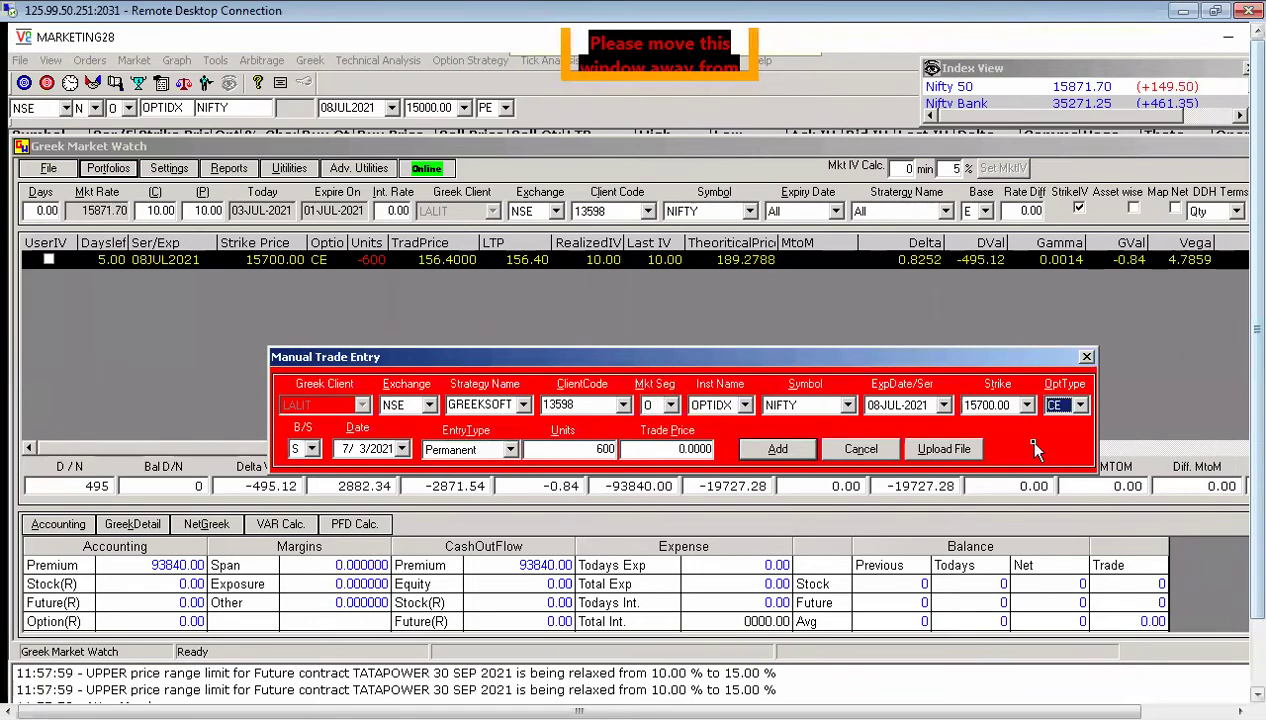
{"action": "key", "text": "Down"}
{"action": "key", "text": "Tab"}
{"action": "key", "text": "Tab"}
{"action": "key", "text": "Tab"}
{"action": "key", "text": "Tab"}
{"action": "type", "text": "600"}
{"action": "key", "text": "Tab"}
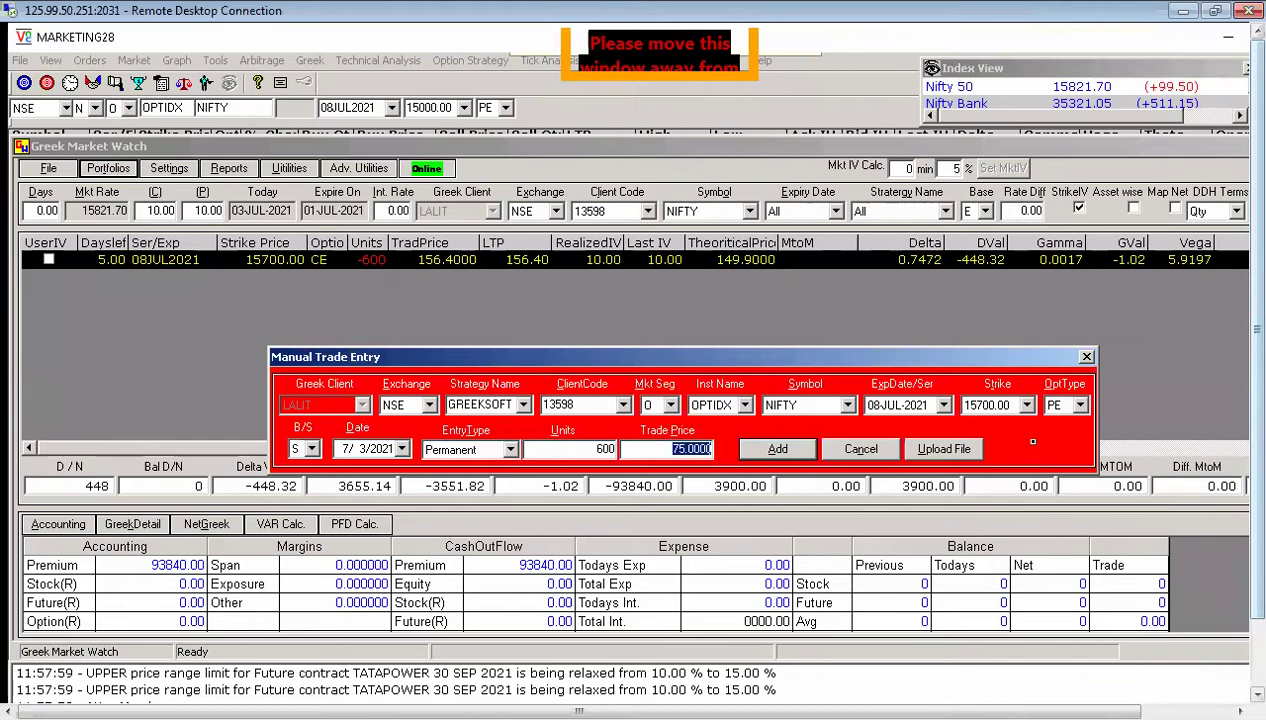
{"action": "key", "text": "Return"}
{"action": "key", "text": "Return"}
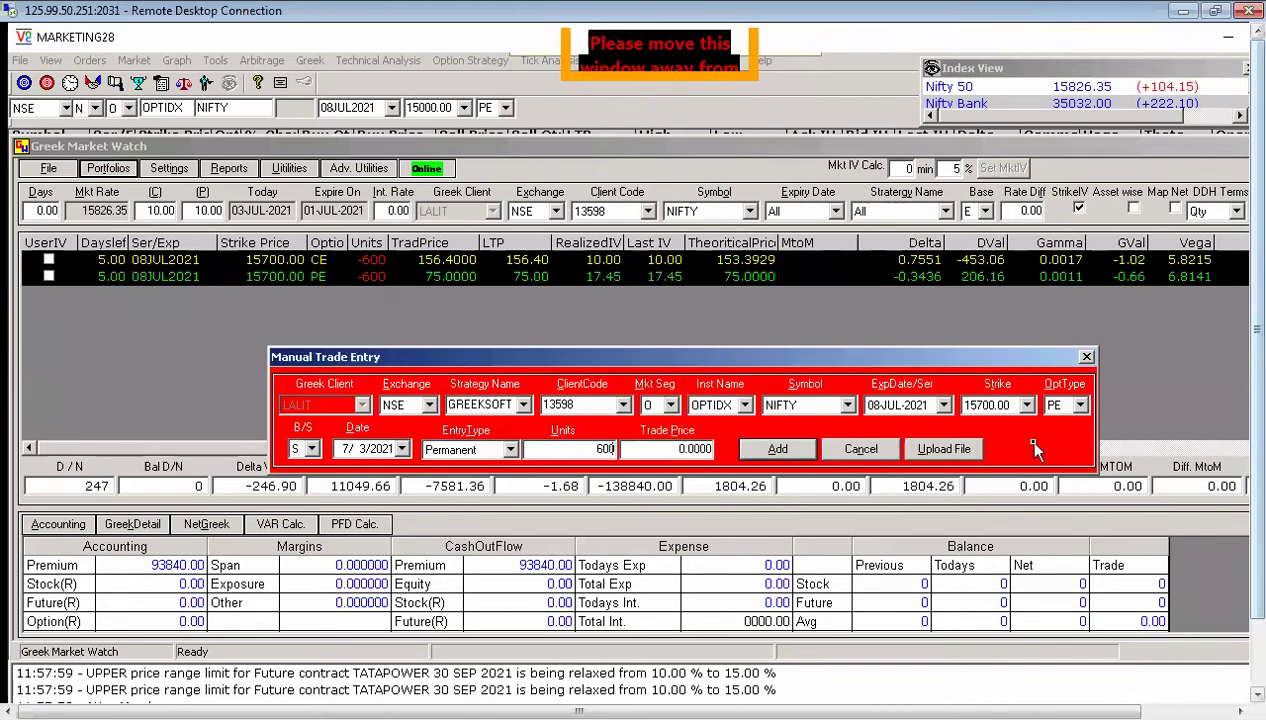